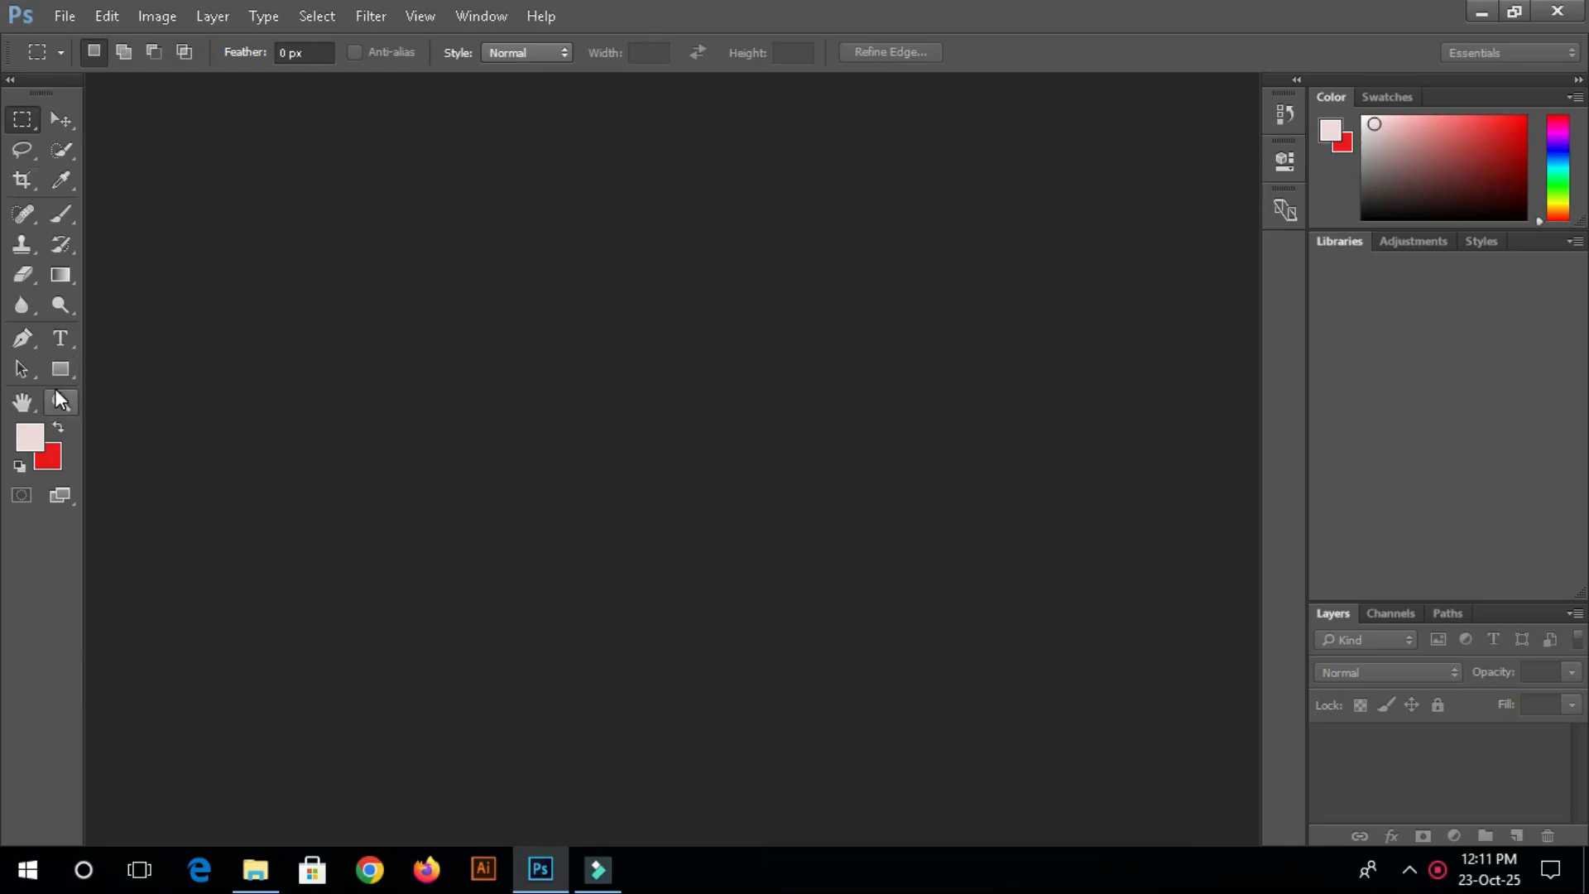
Step: Activate the Crop tool and look over the other tools grouped with it
key(c)
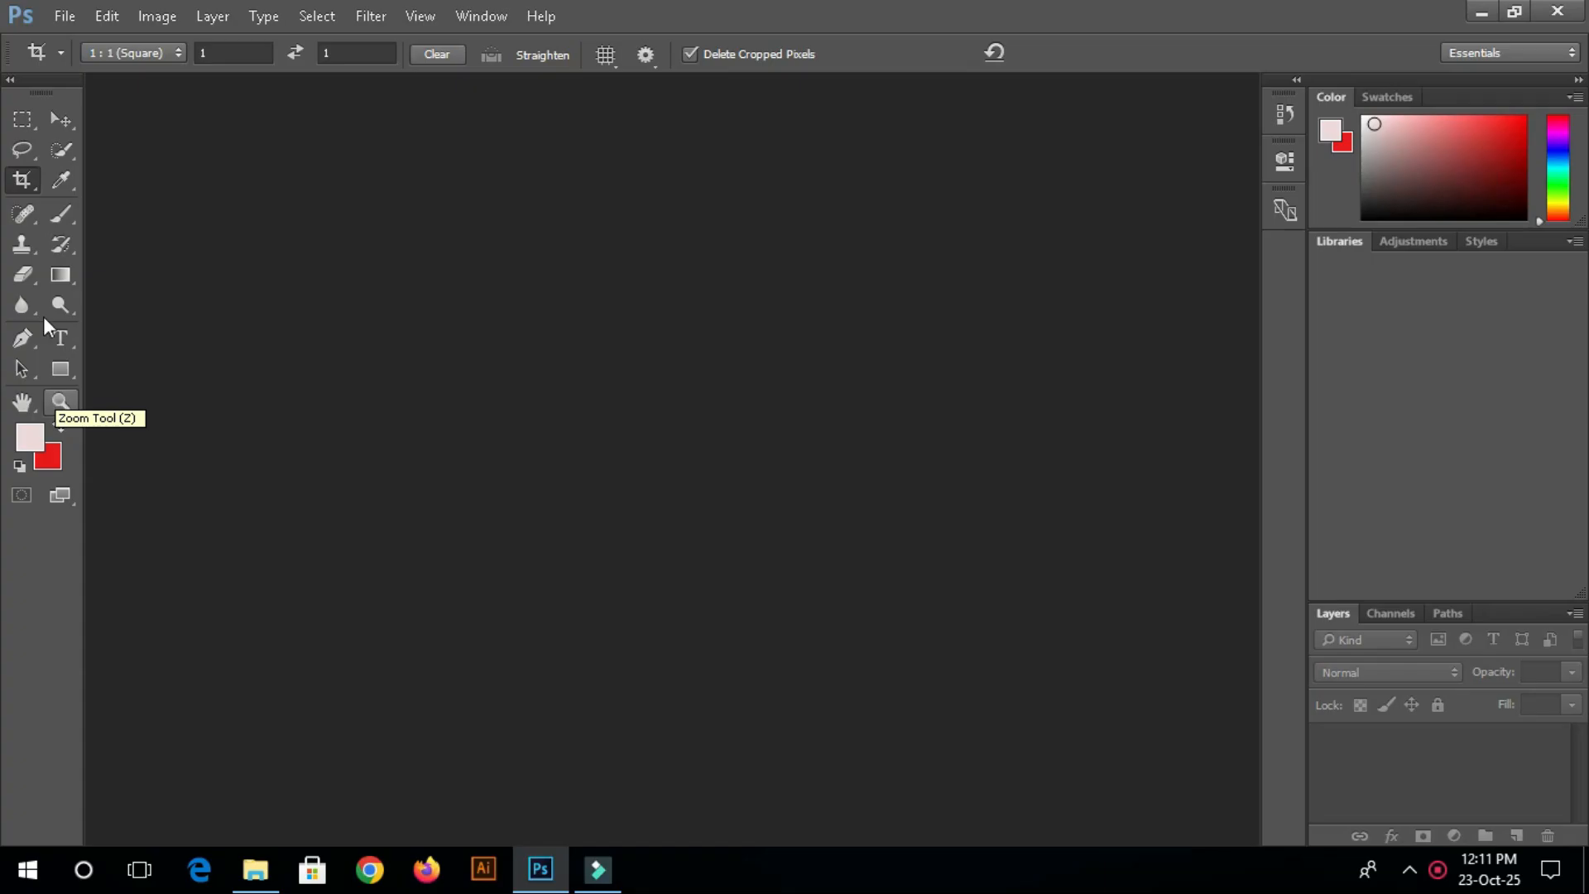
click(25, 180)
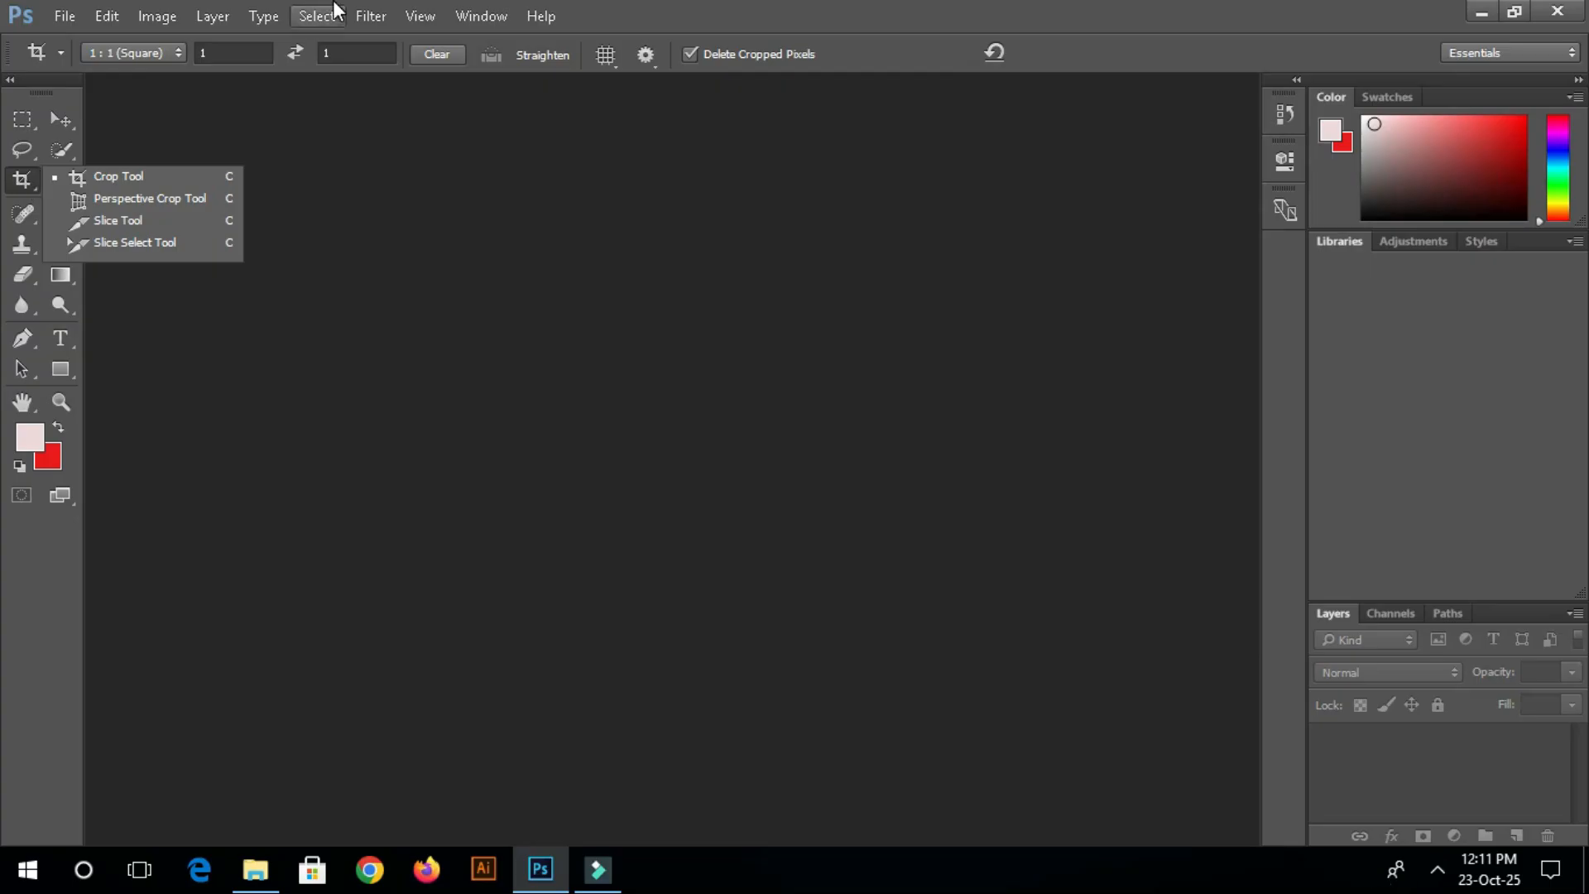
click(734, 291)
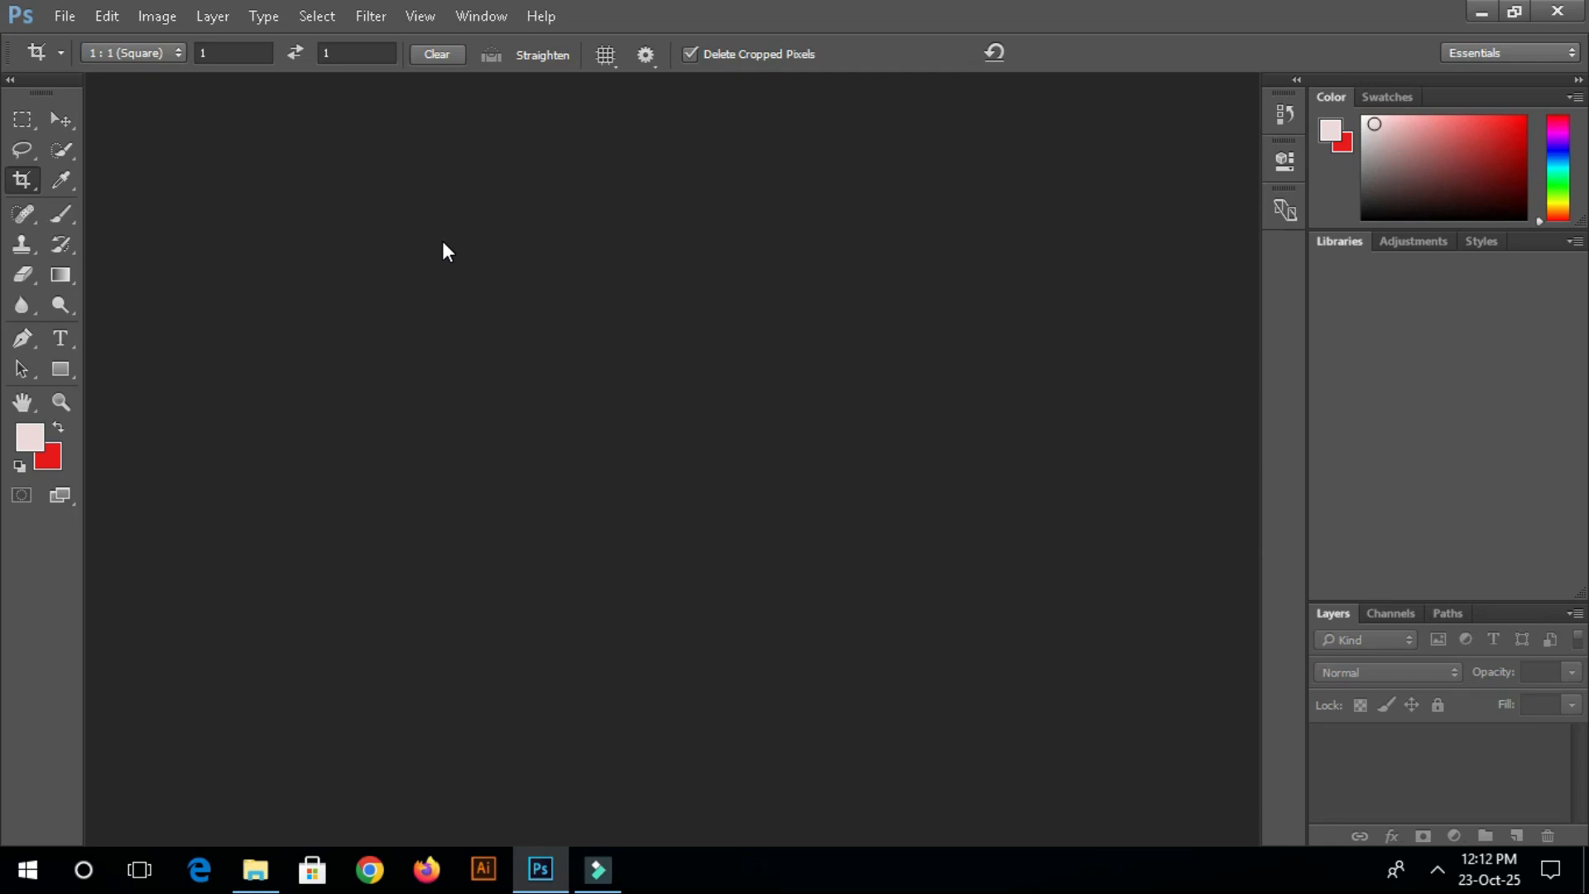
Step: Switch to File Explorer and open man-holding-his-arm-thinking from the Class 4 folder in Photoshop
click(257, 869)
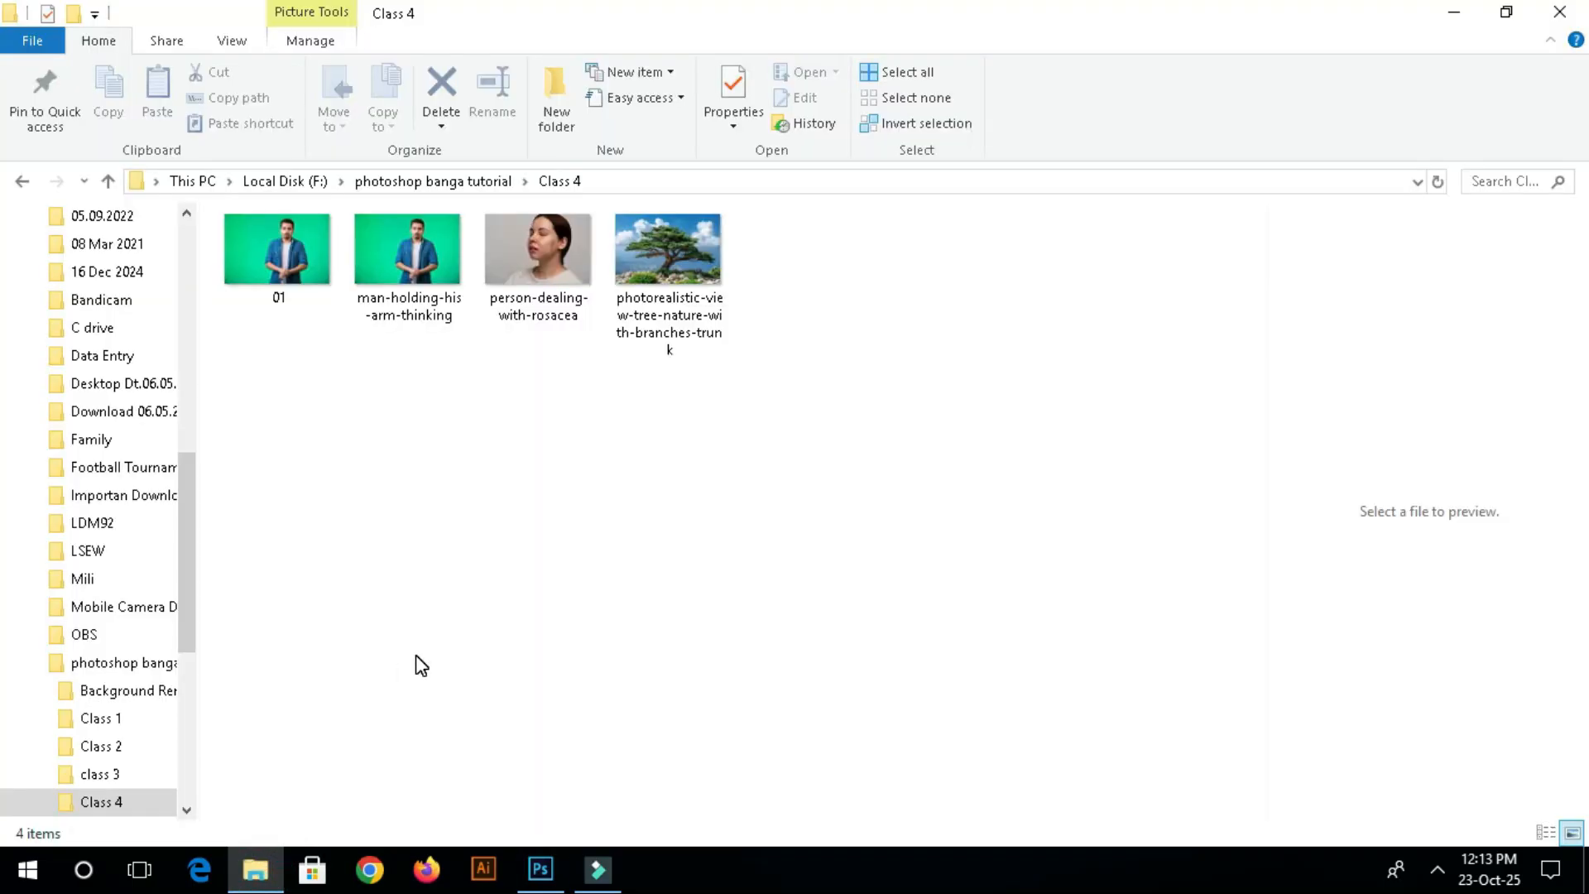
click(403, 273)
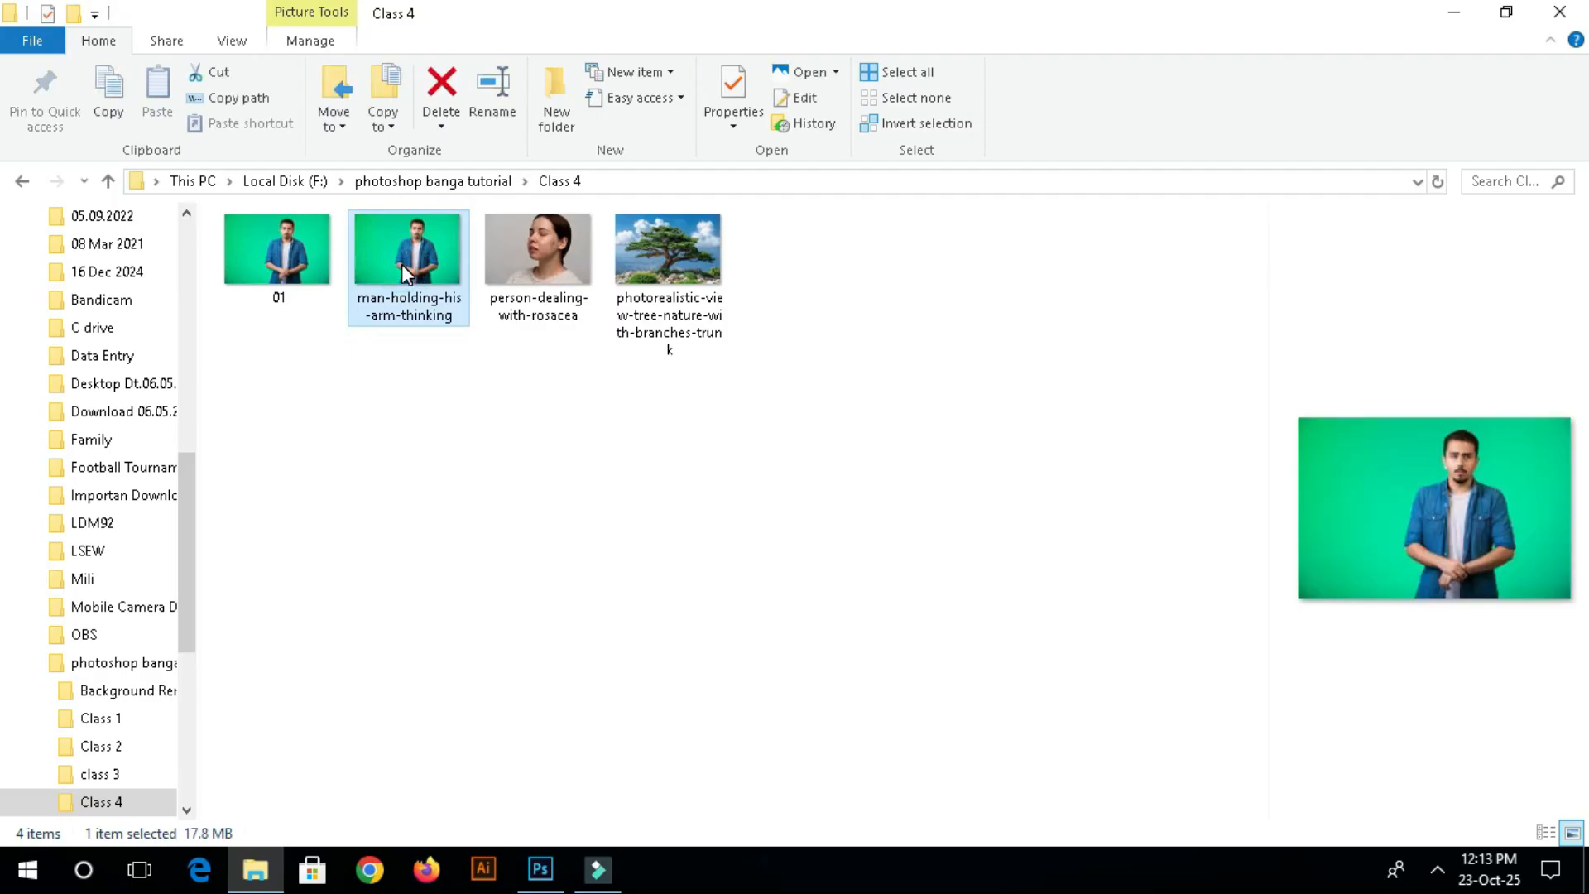
drag(400, 265, 663, 400)
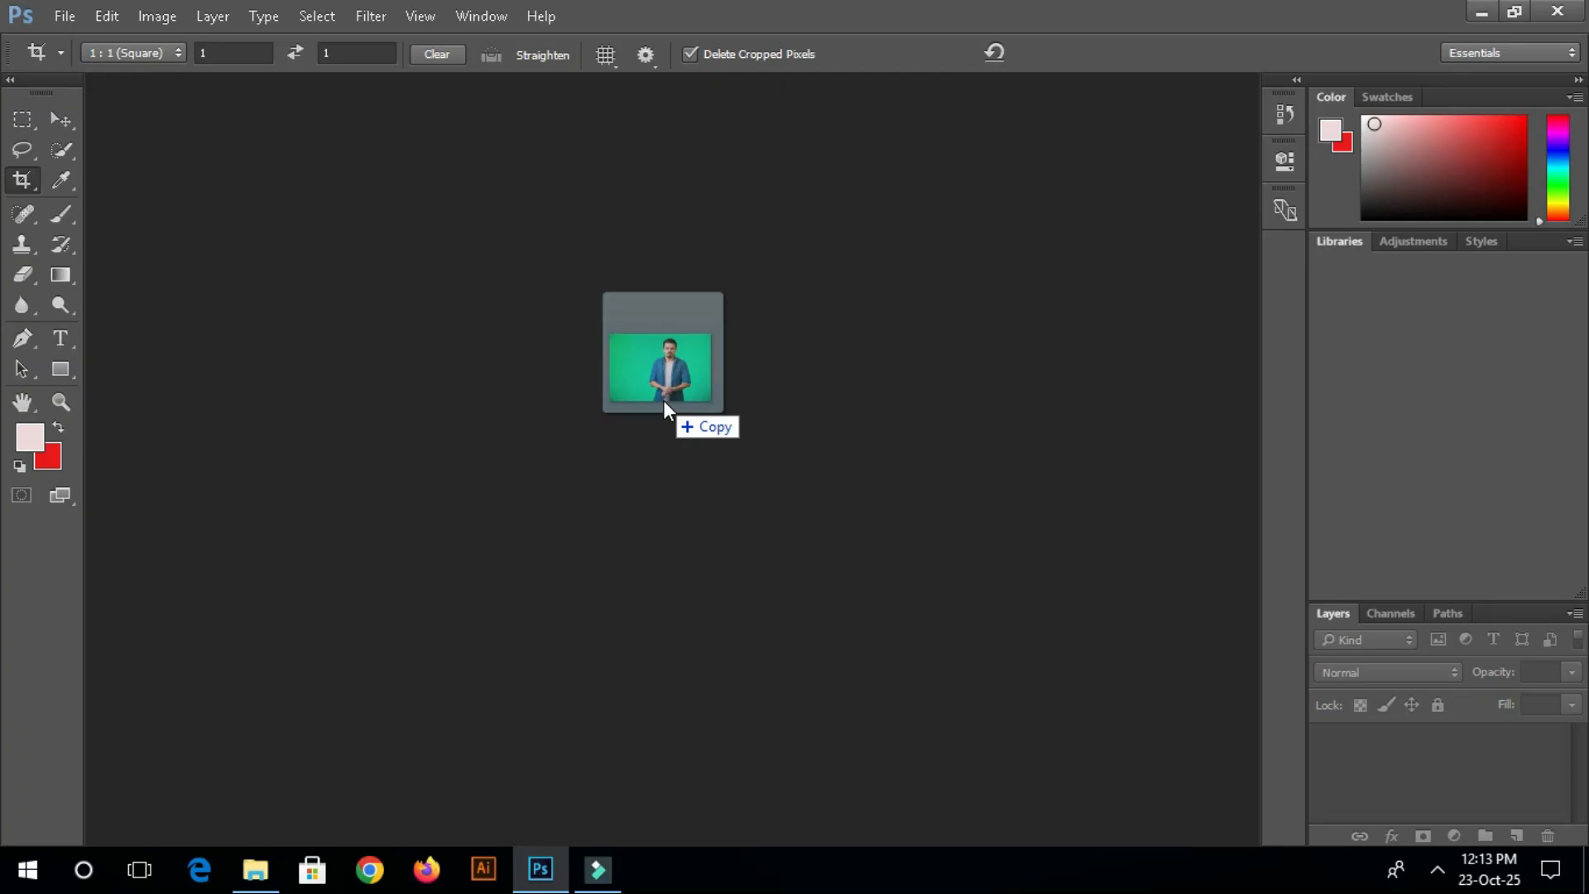
drag(663, 400, 662, 443)
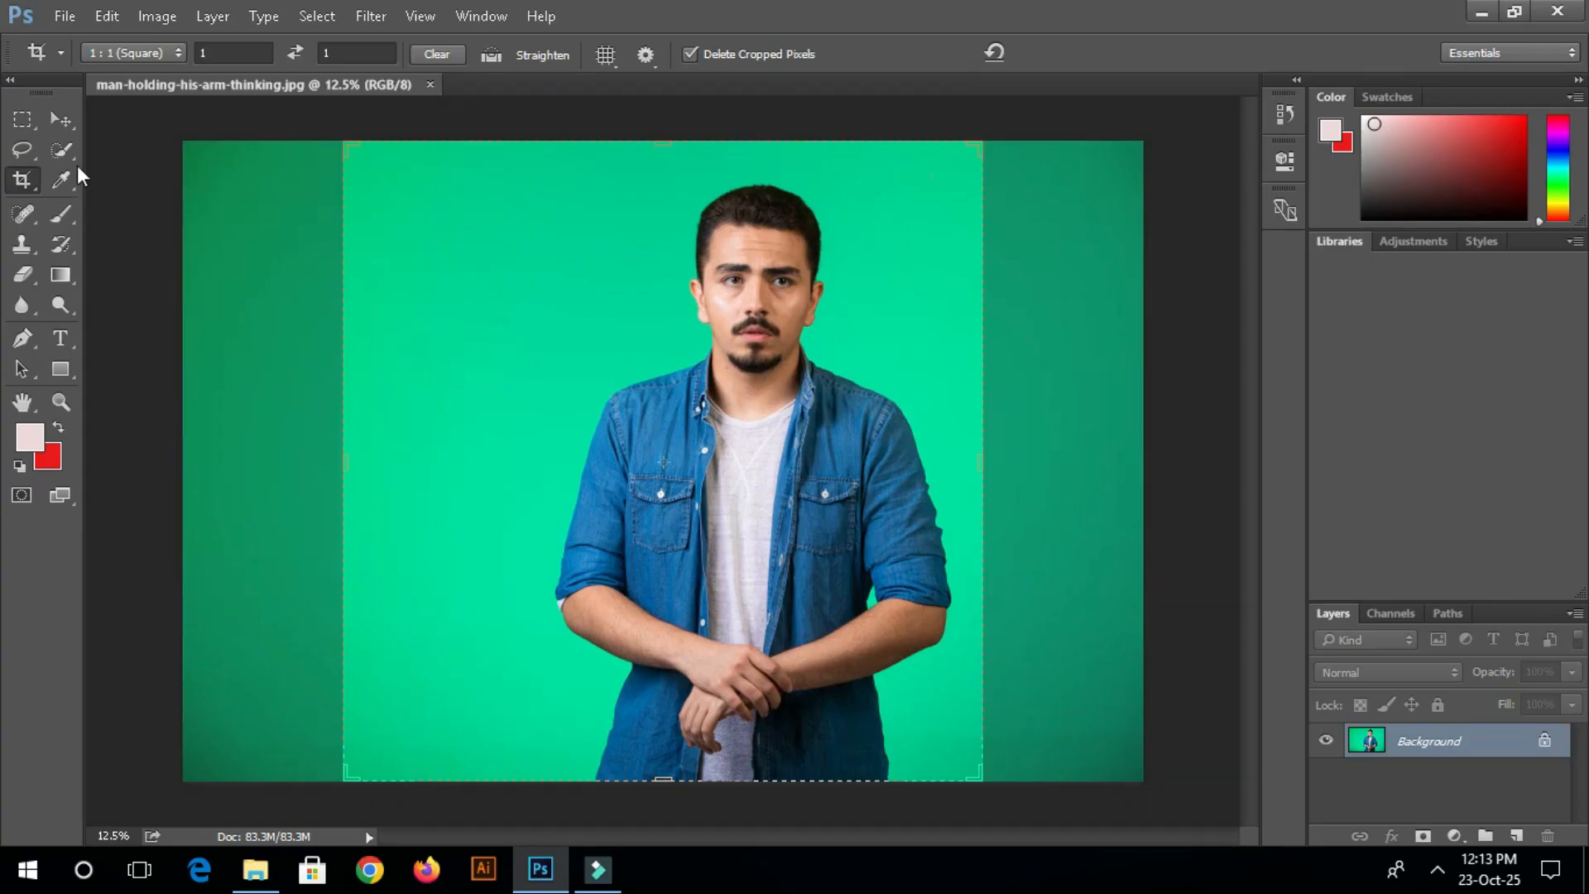
Step: Reactivate the Crop tool on the photo and examine the width and height fields of its ratio
click(66, 126)
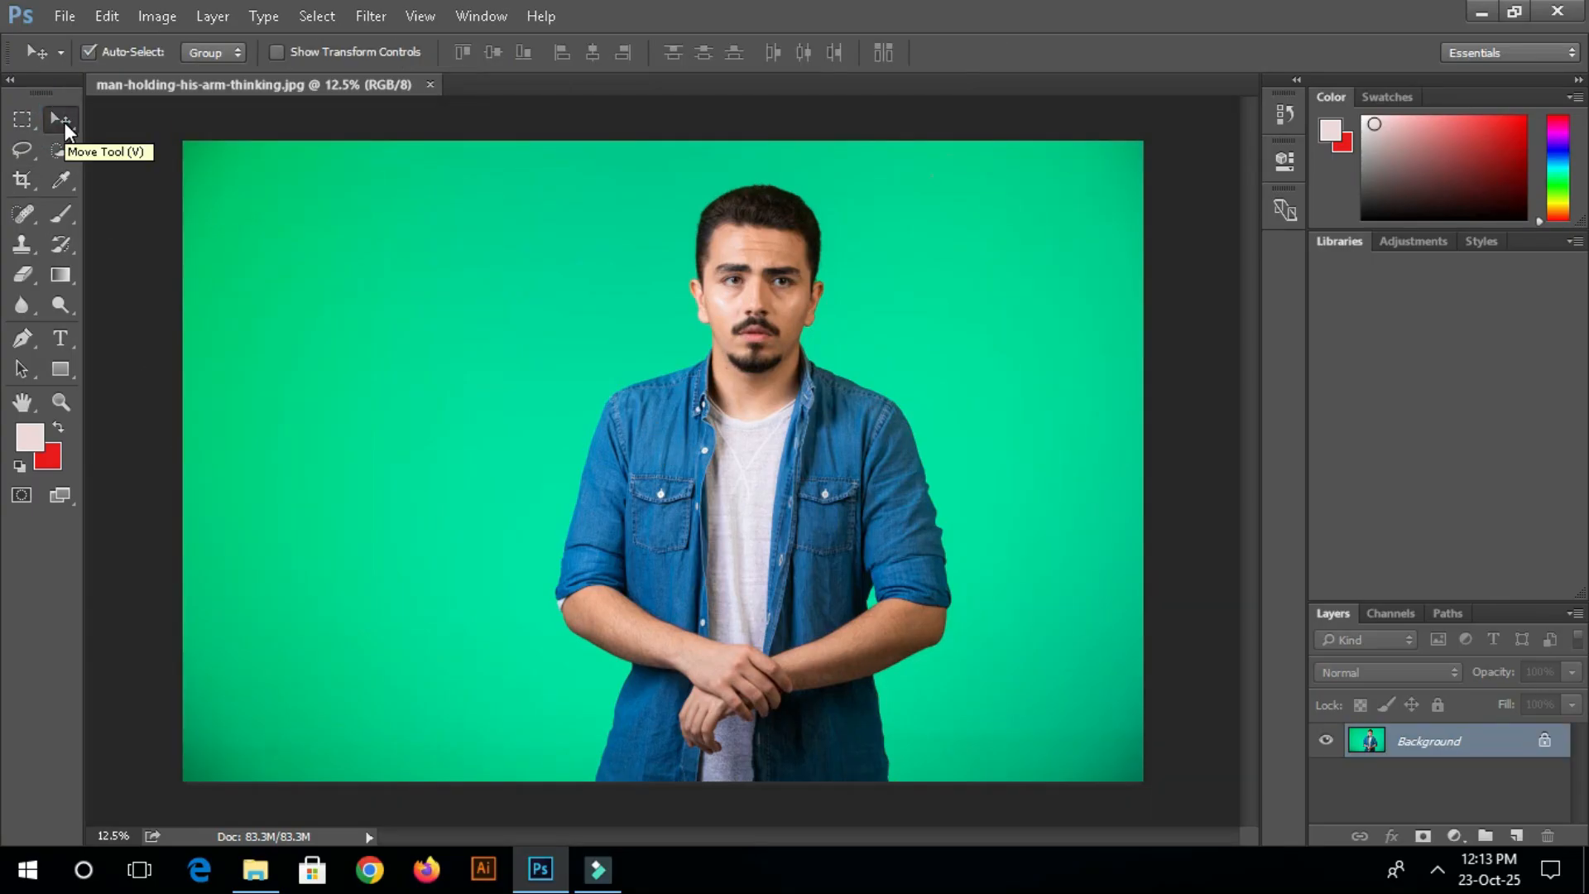
click(22, 181)
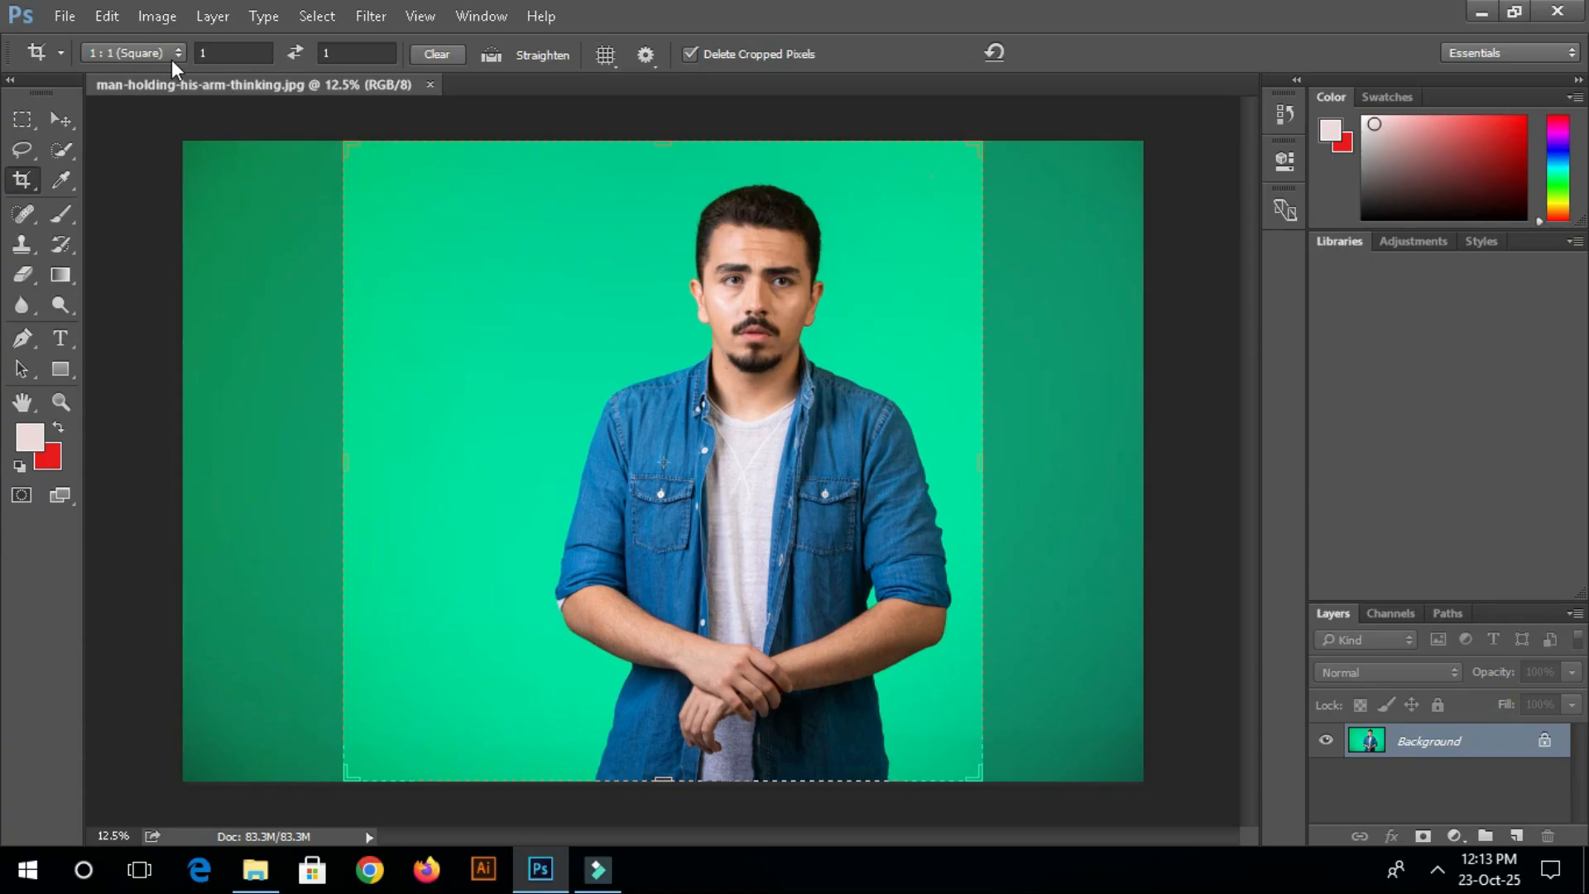
click(232, 52)
click(348, 48)
click(228, 54)
click(343, 52)
click(228, 53)
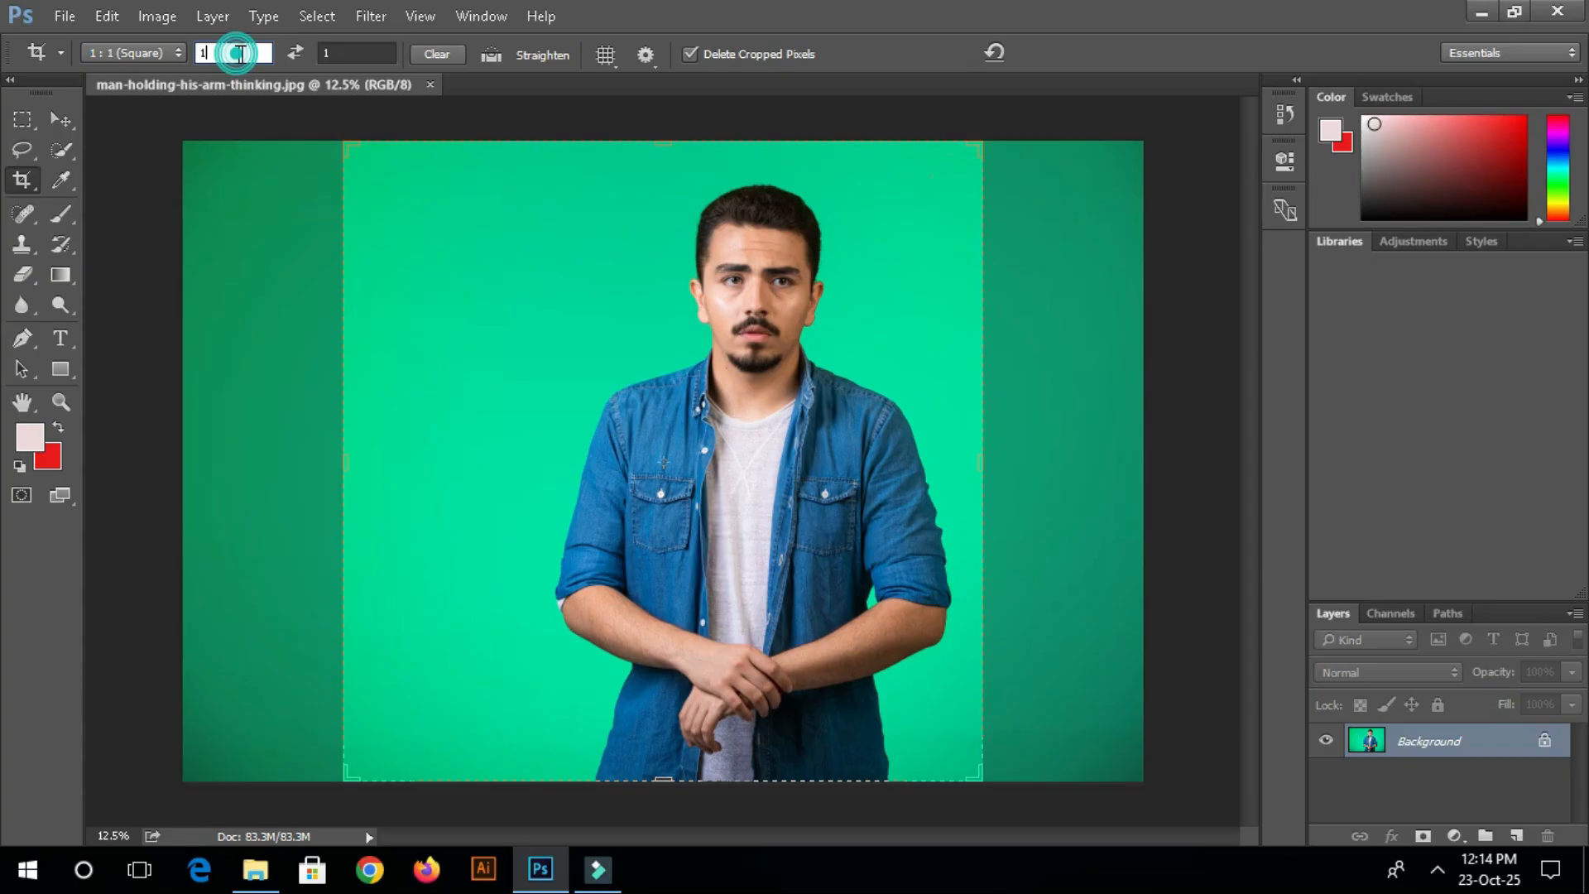
click(343, 52)
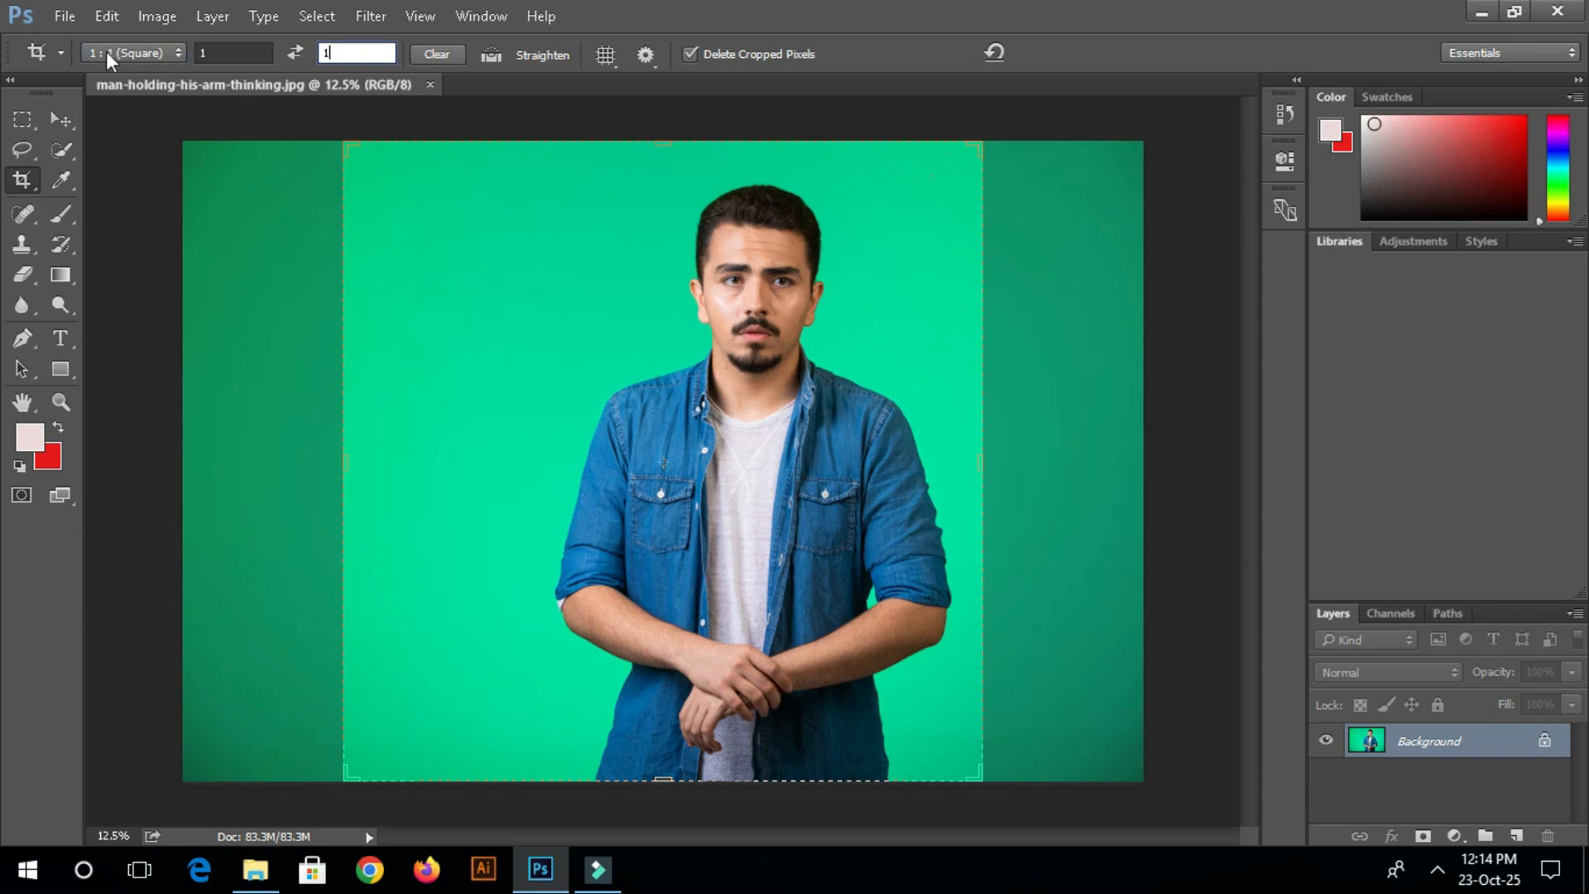
Step: Try the 5 : 7 and 16 : 9 crop ratio presets on the photo and cancel the crop
click(180, 52)
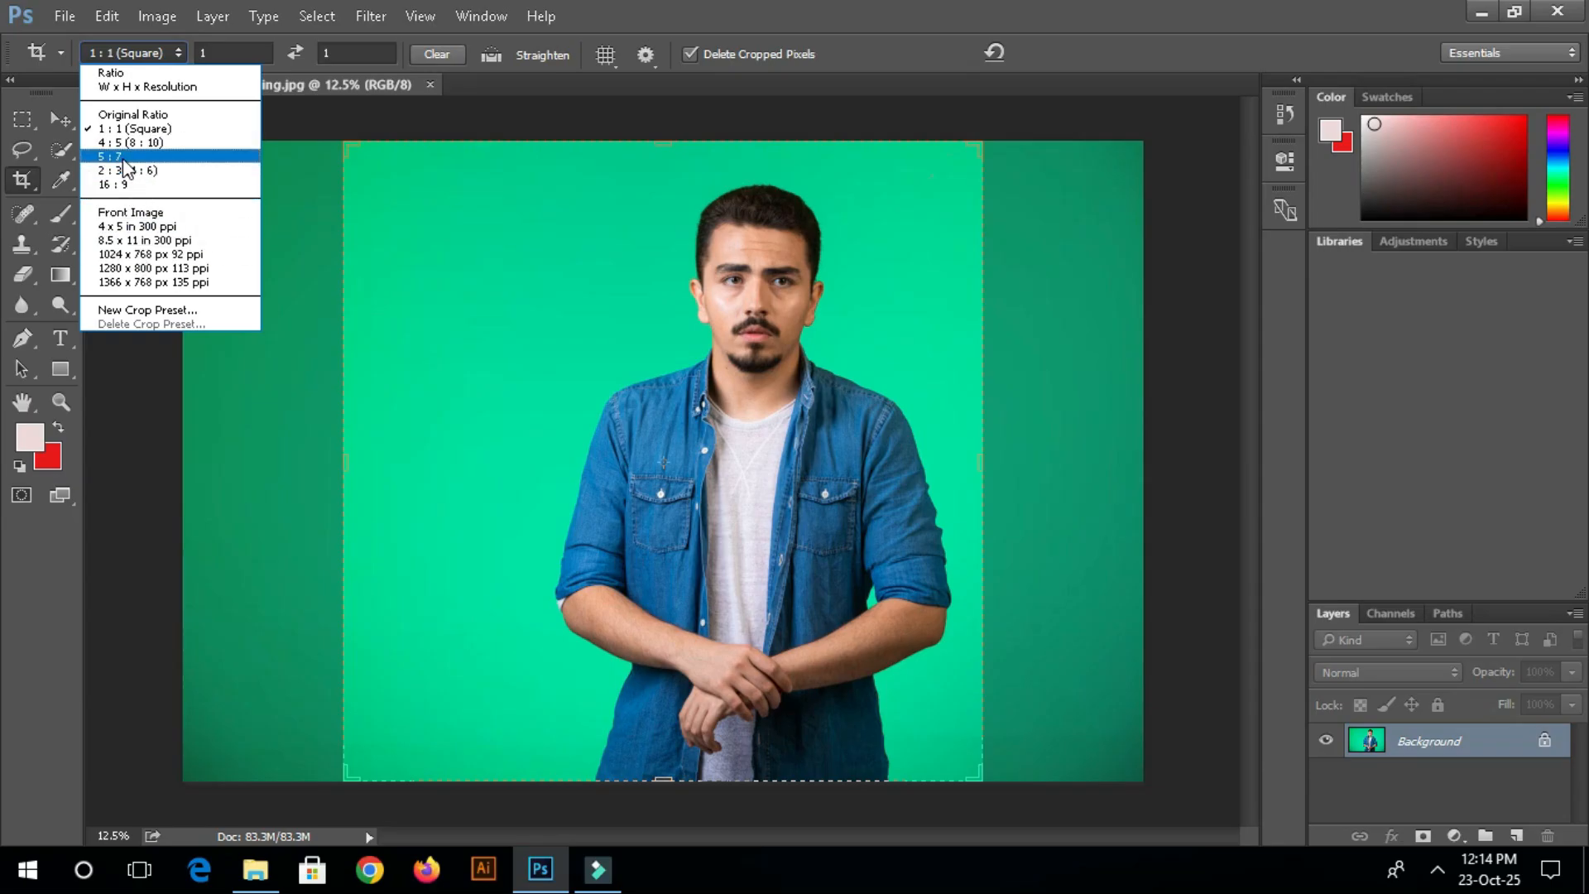
click(124, 157)
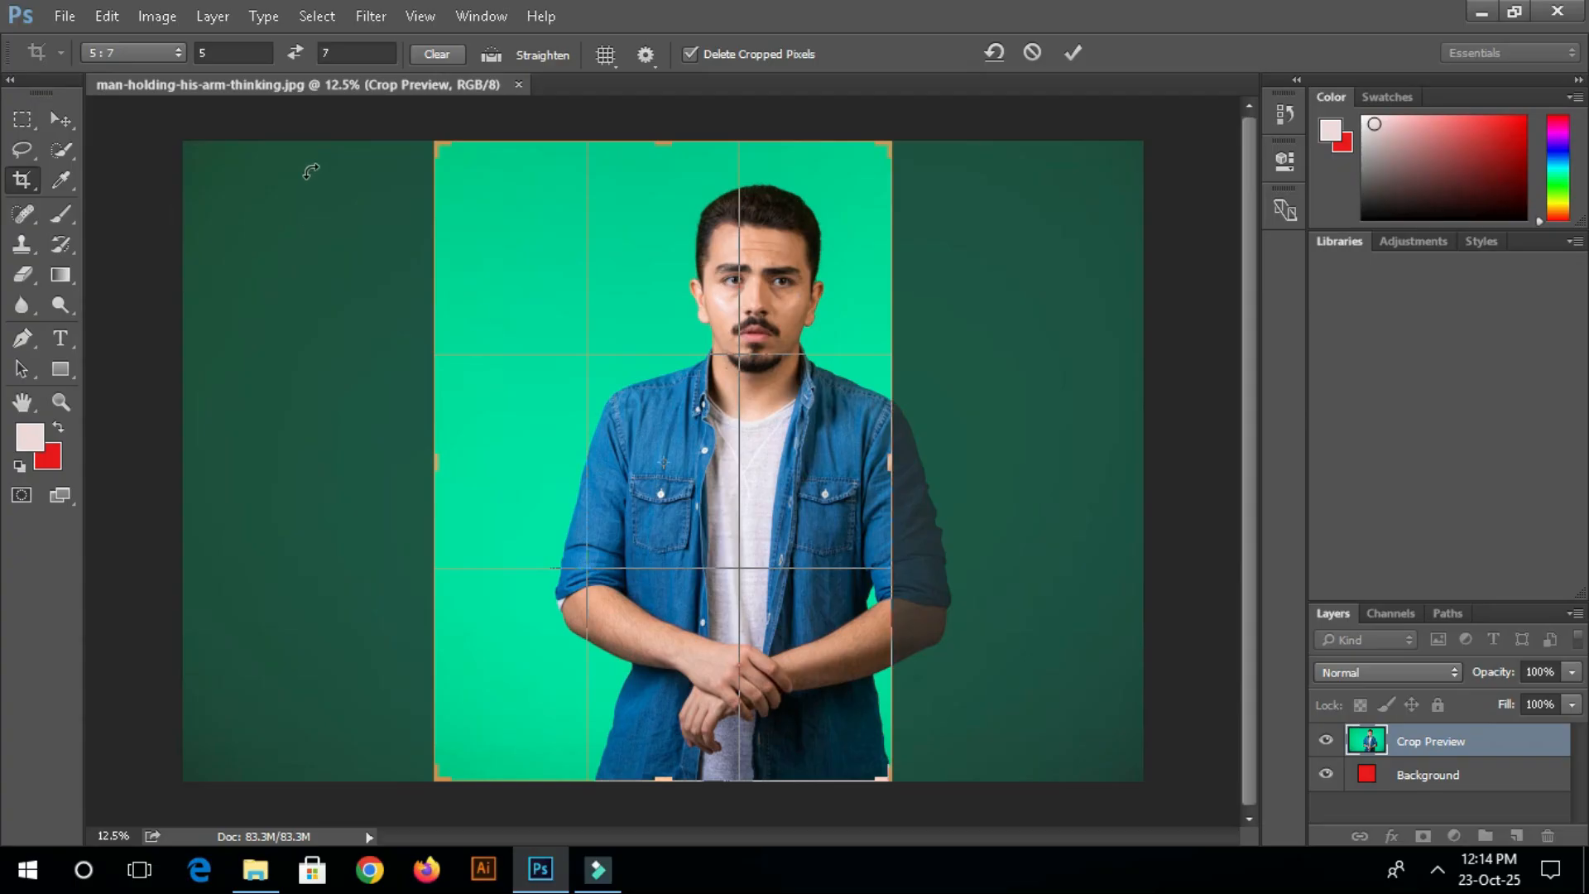
click(171, 53)
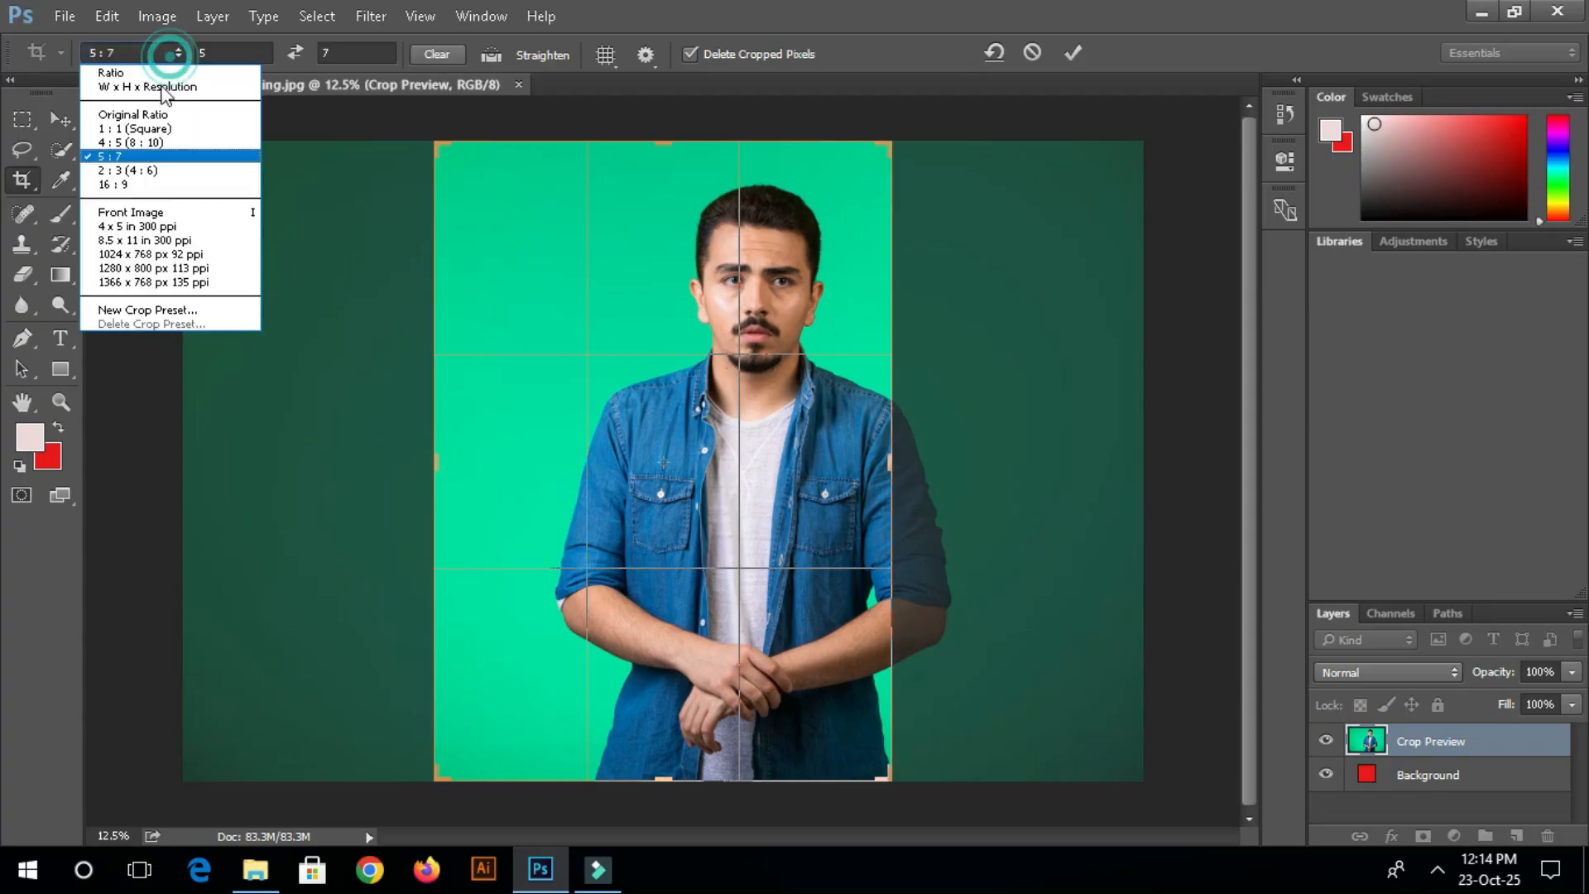
click(132, 186)
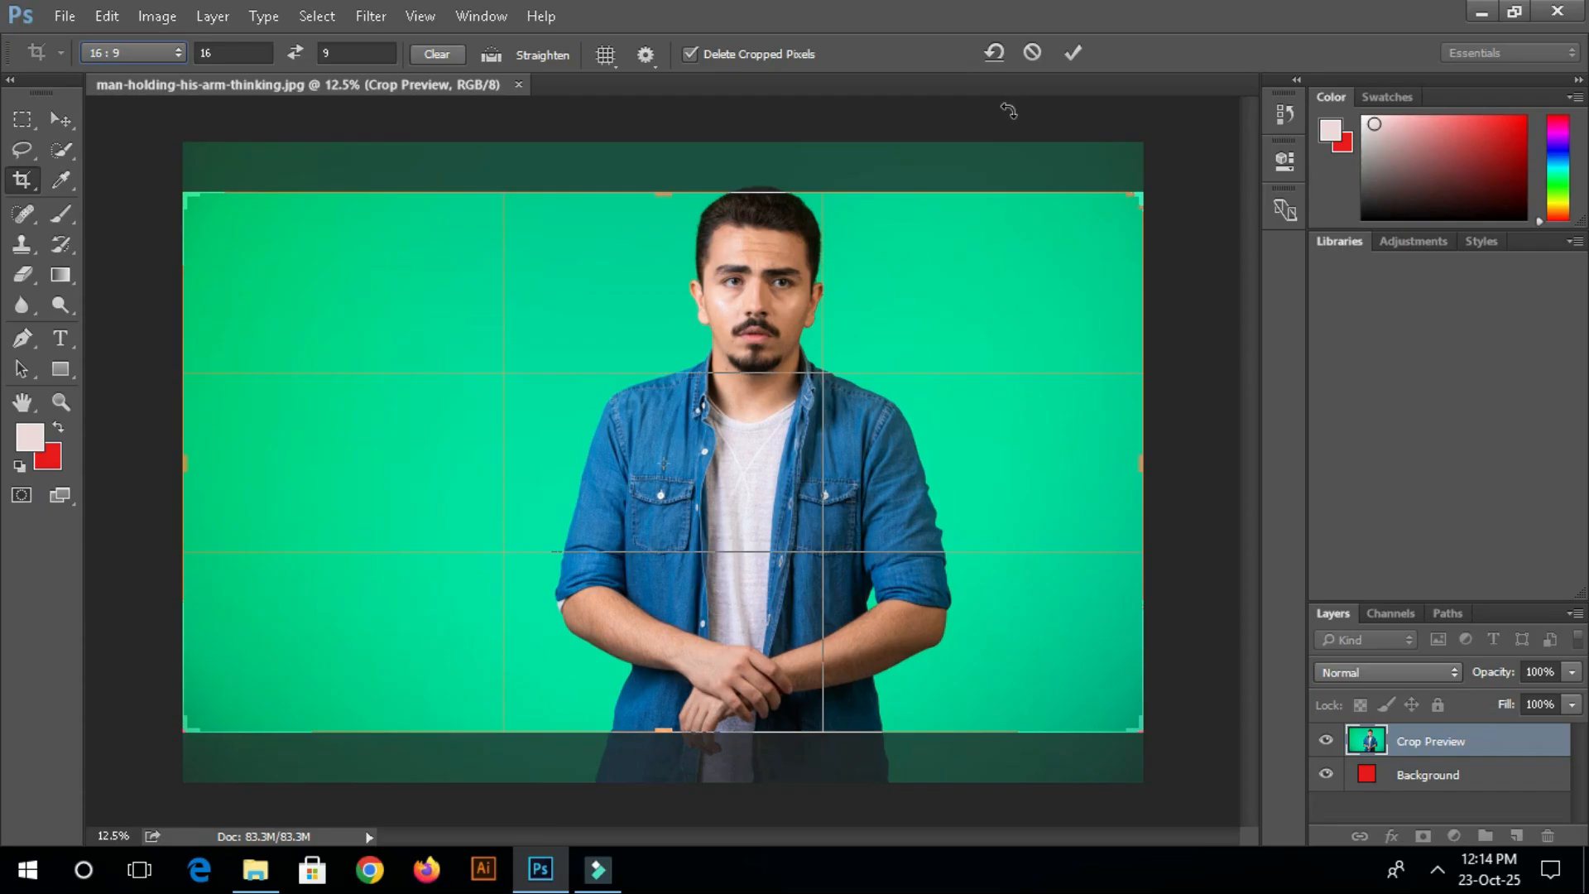
click(1032, 52)
Step: Set a custom crop ratio of 1.5 wide by 1.9 high for the photo
click(25, 179)
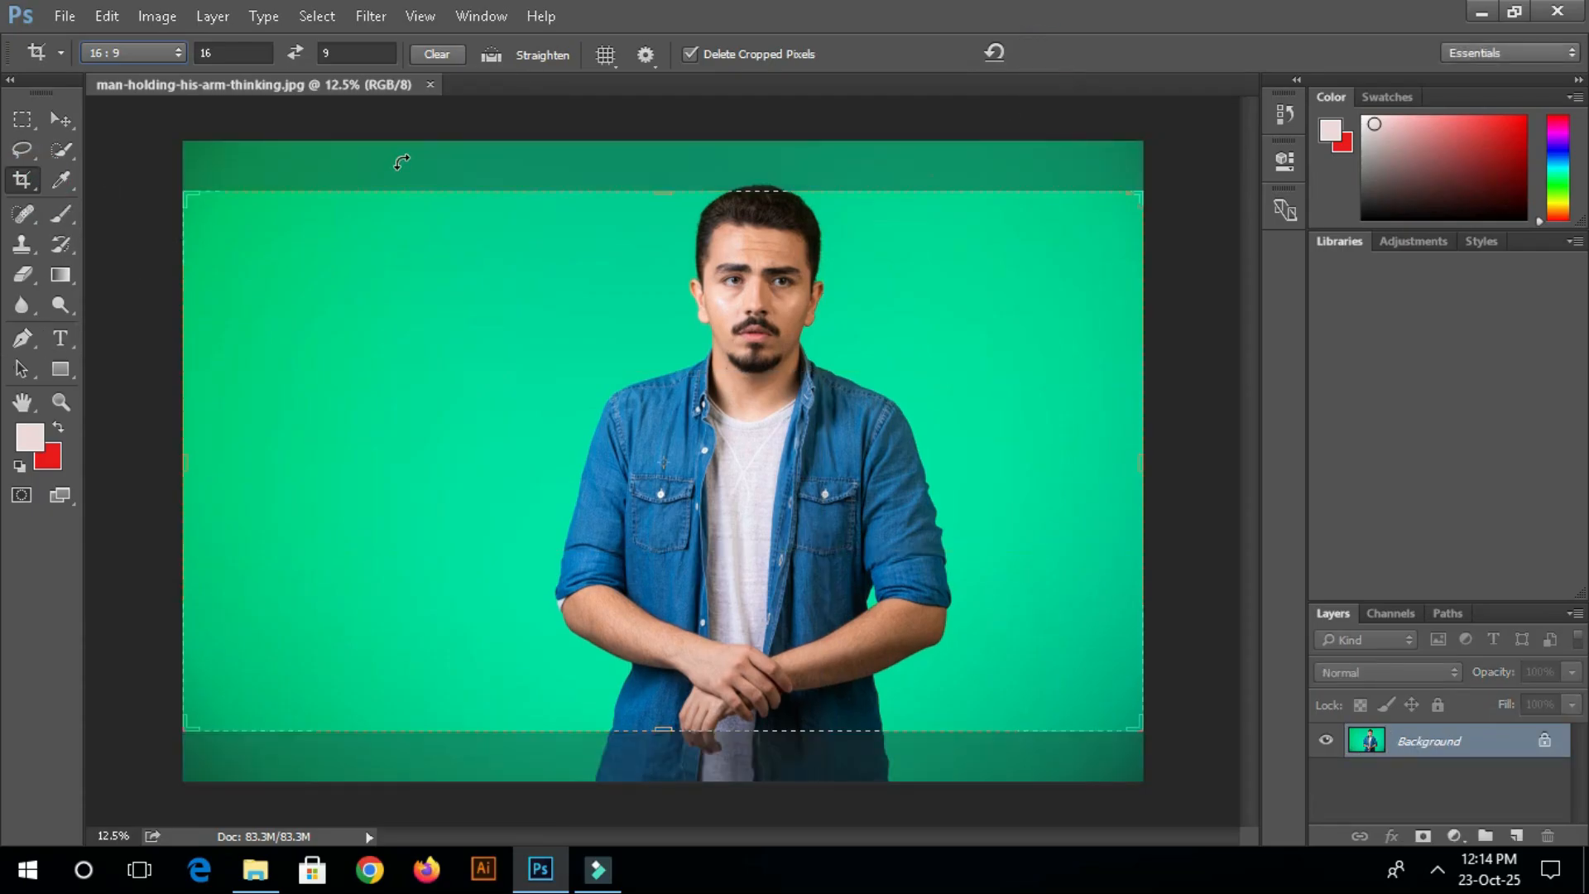
click(235, 53)
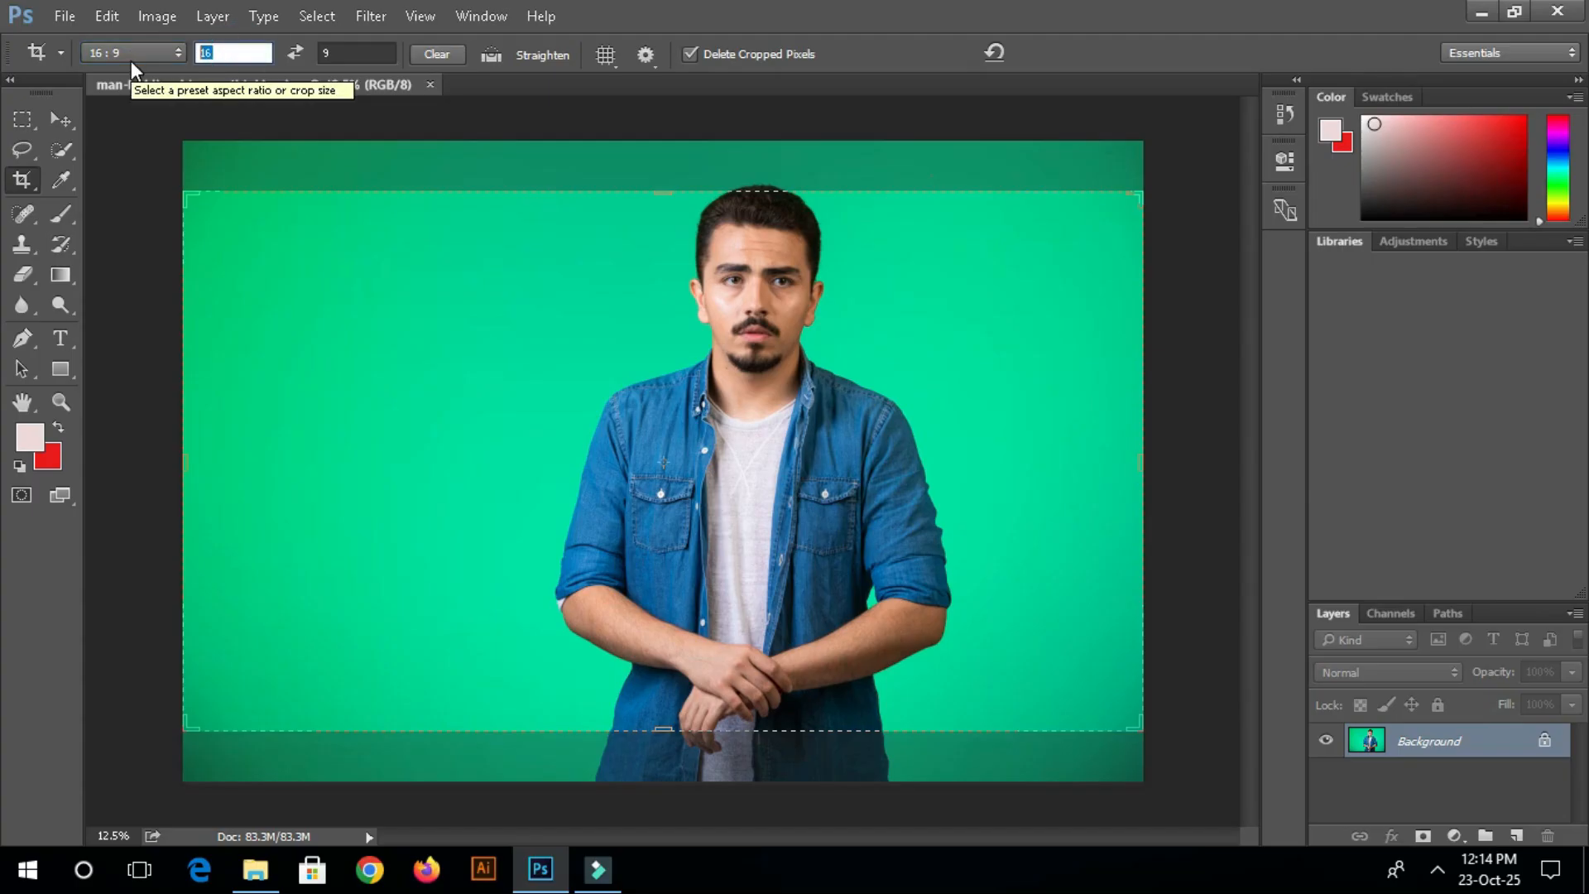
text(1.5)
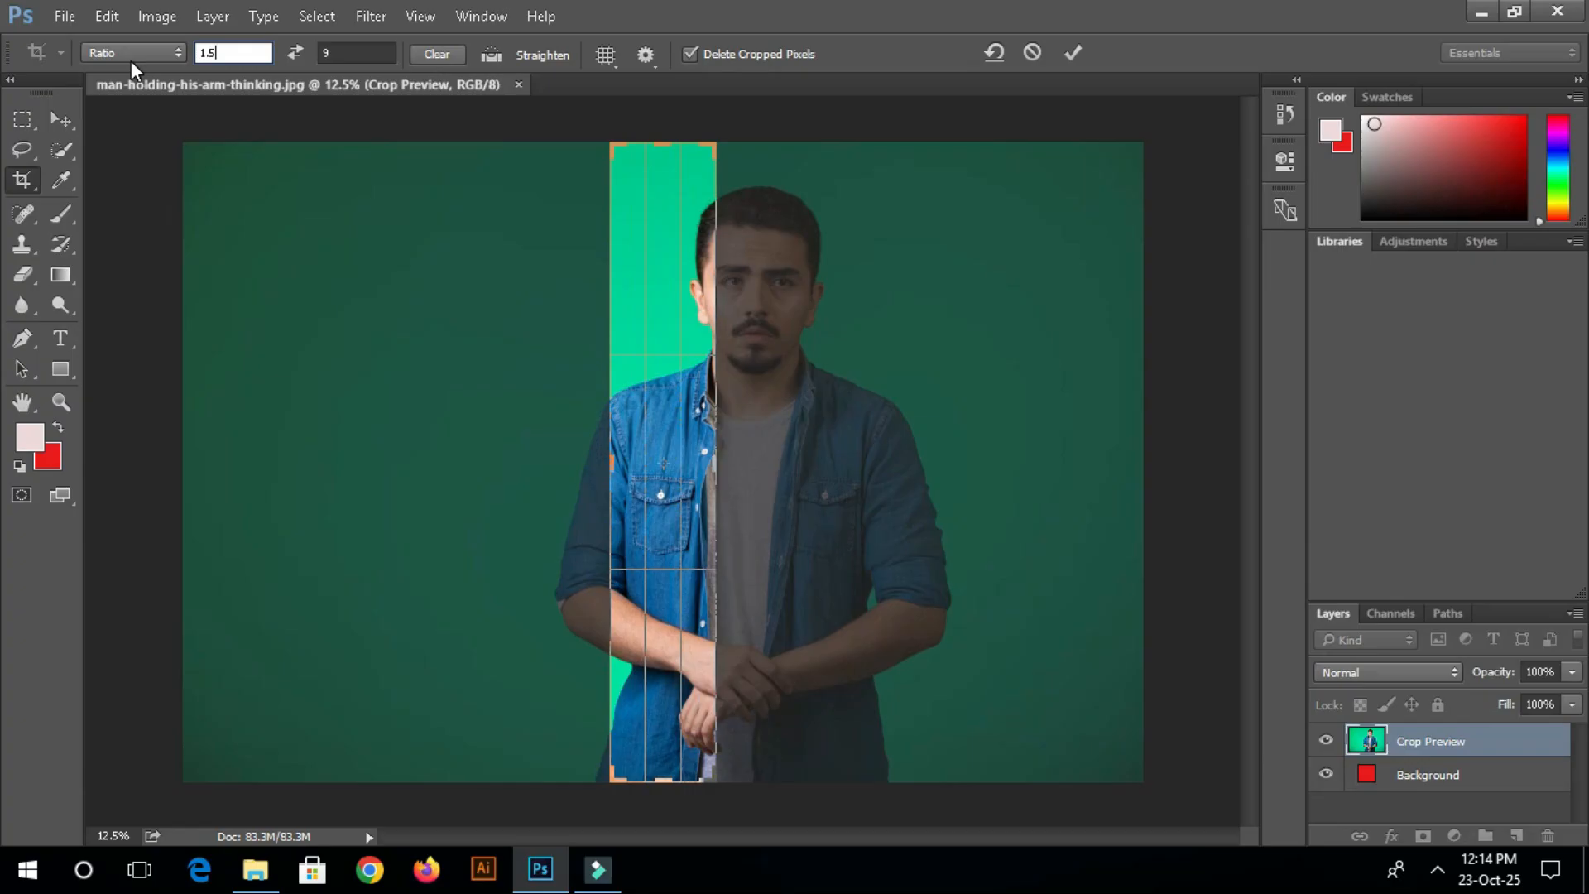
key(Tab)
text(1)
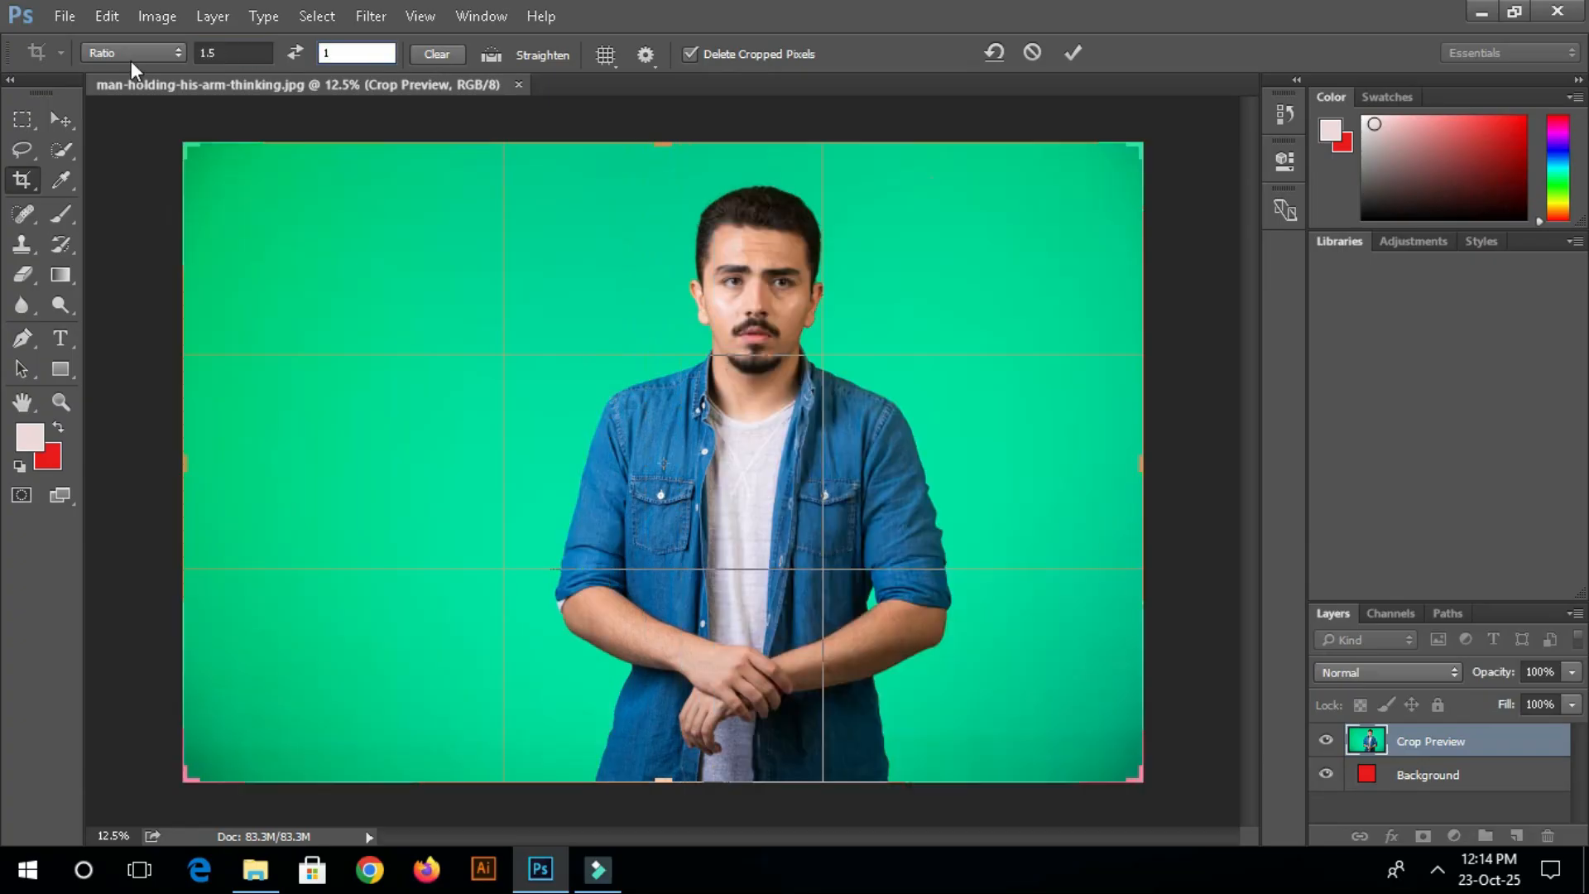
text(.9)
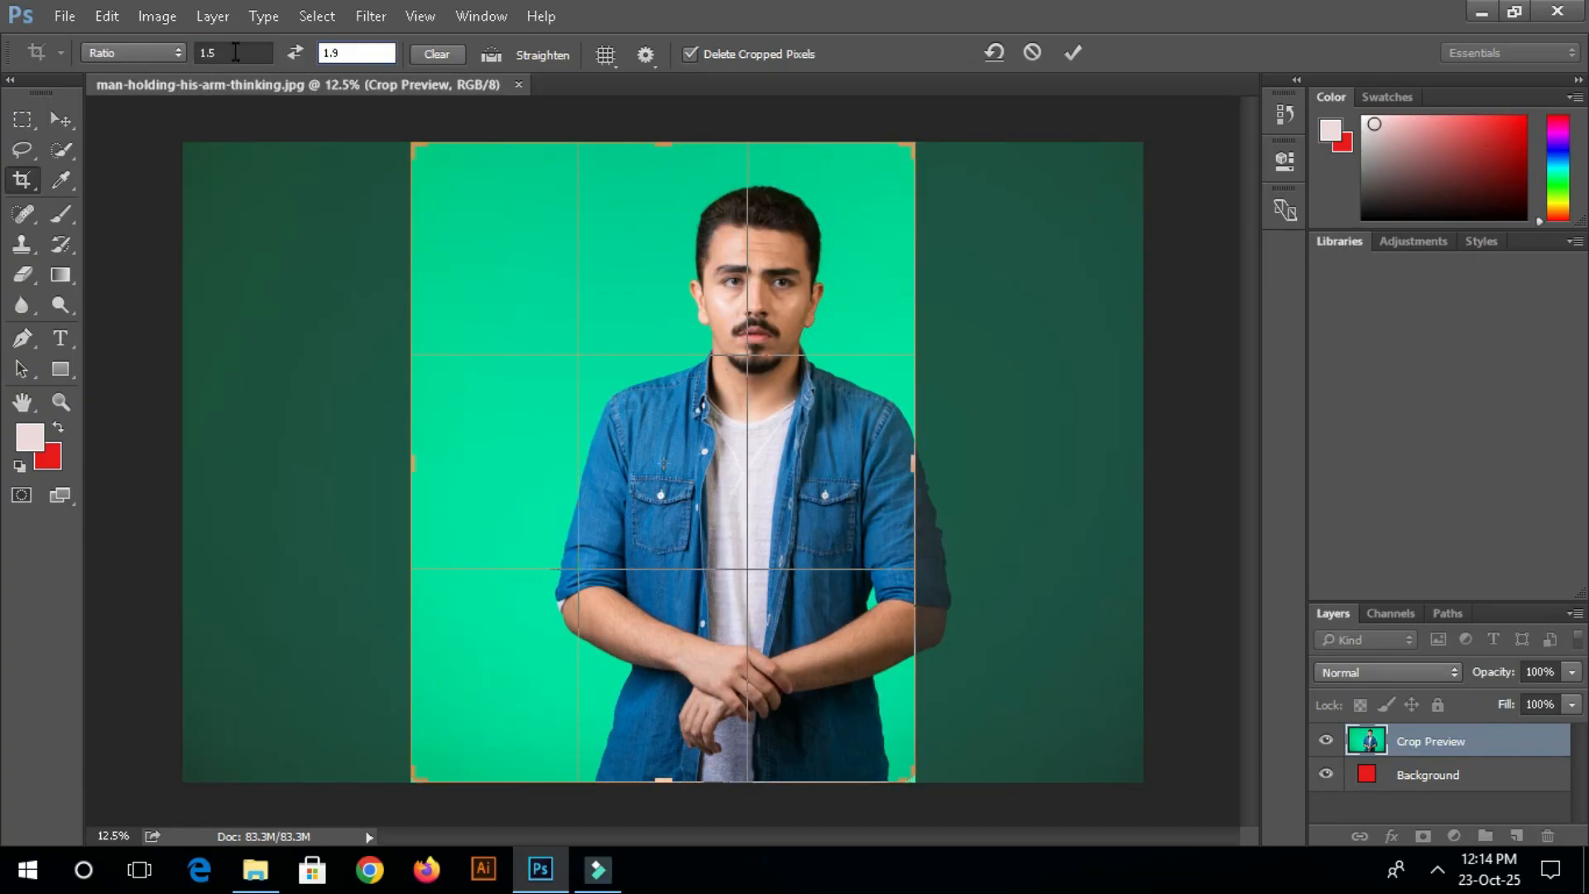
click(230, 54)
double_click(223, 51)
click(237, 53)
click(243, 52)
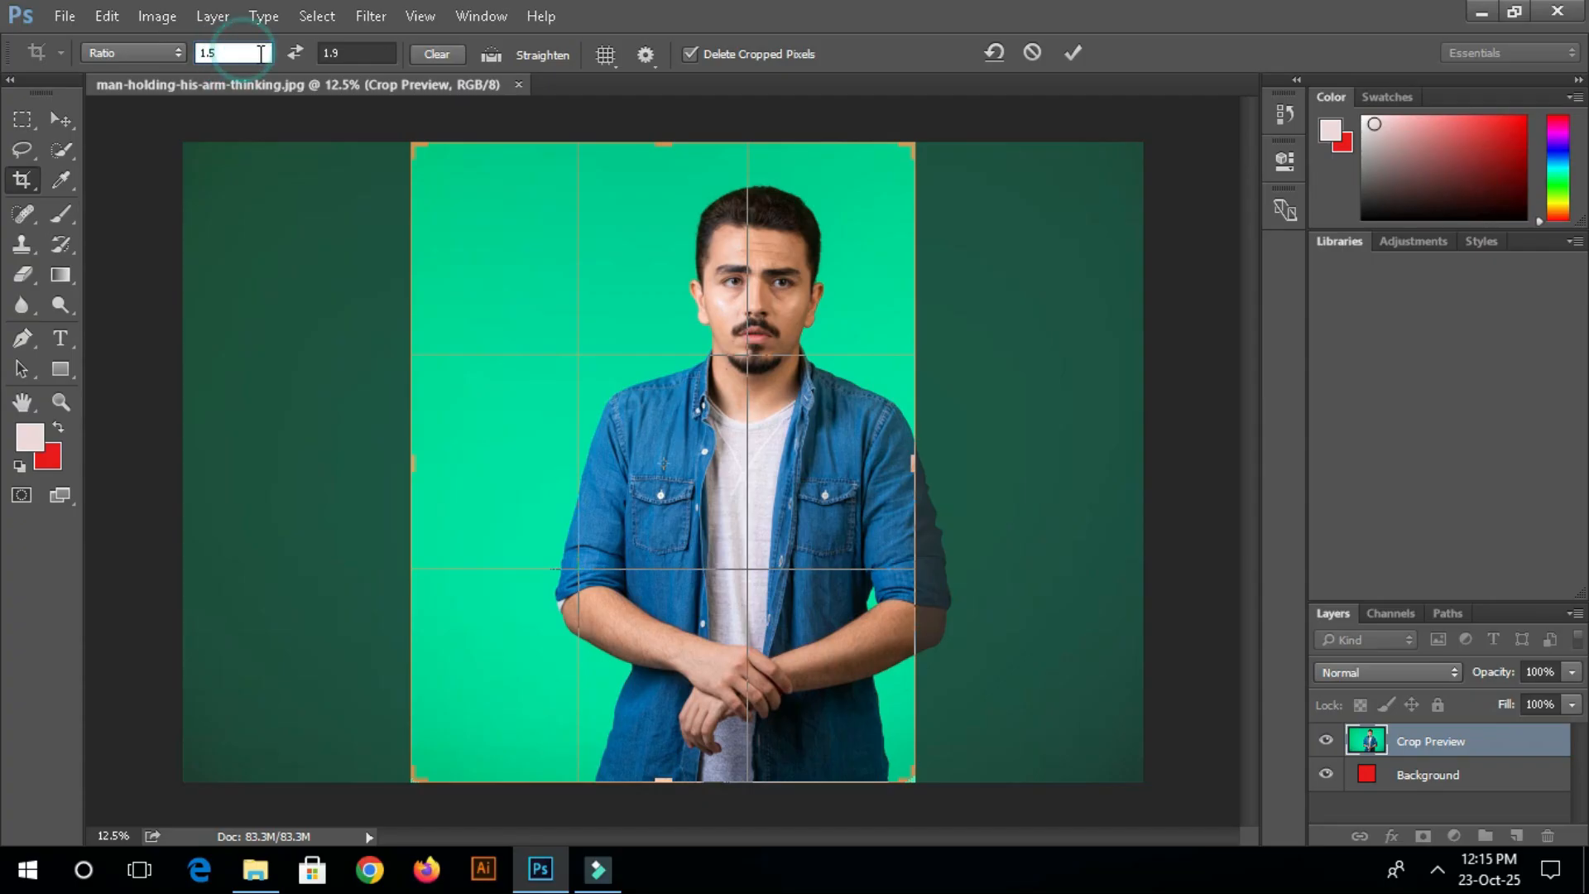
click(354, 54)
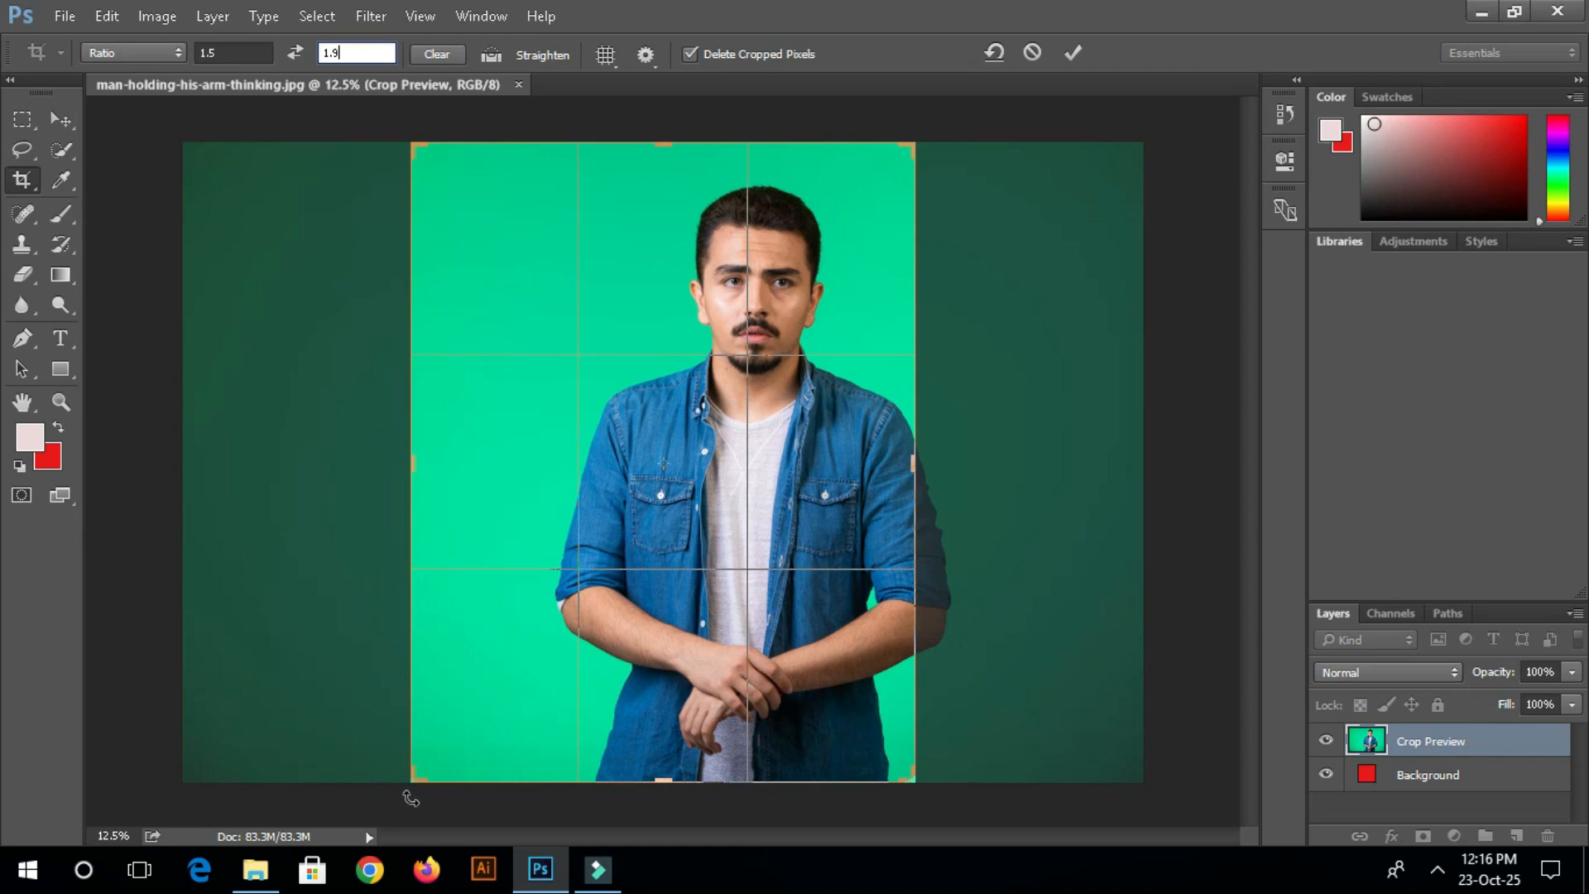
Step: Shrink the crop box around the man's head and chest, reposition the photo inside it, and apply the crop
drag(414, 778, 506, 649)
drag(820, 654, 811, 647)
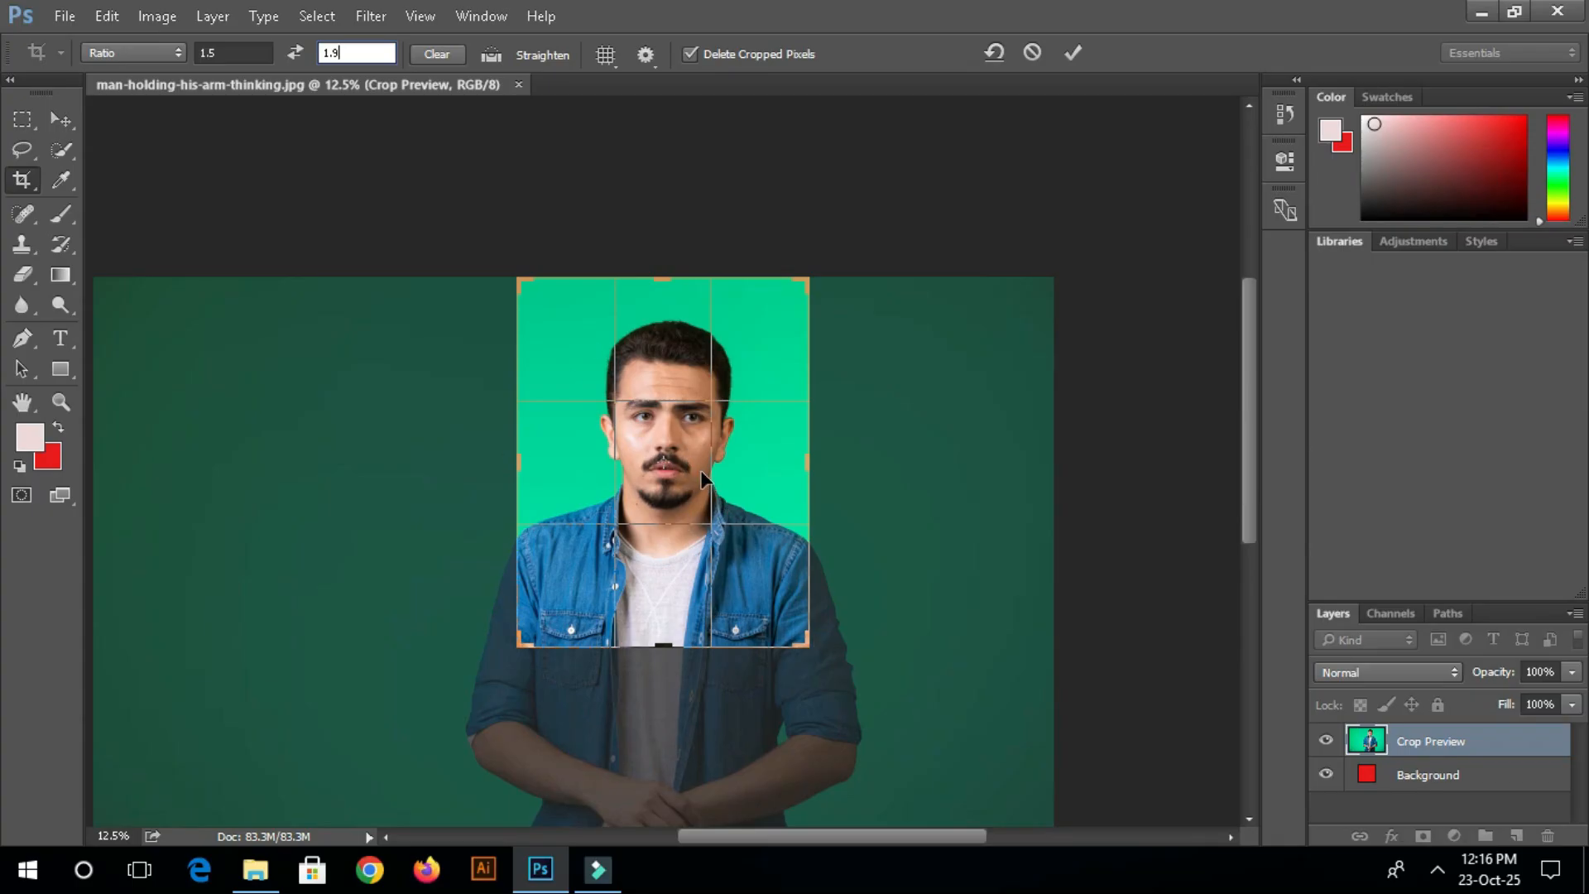
drag(692, 462, 693, 439)
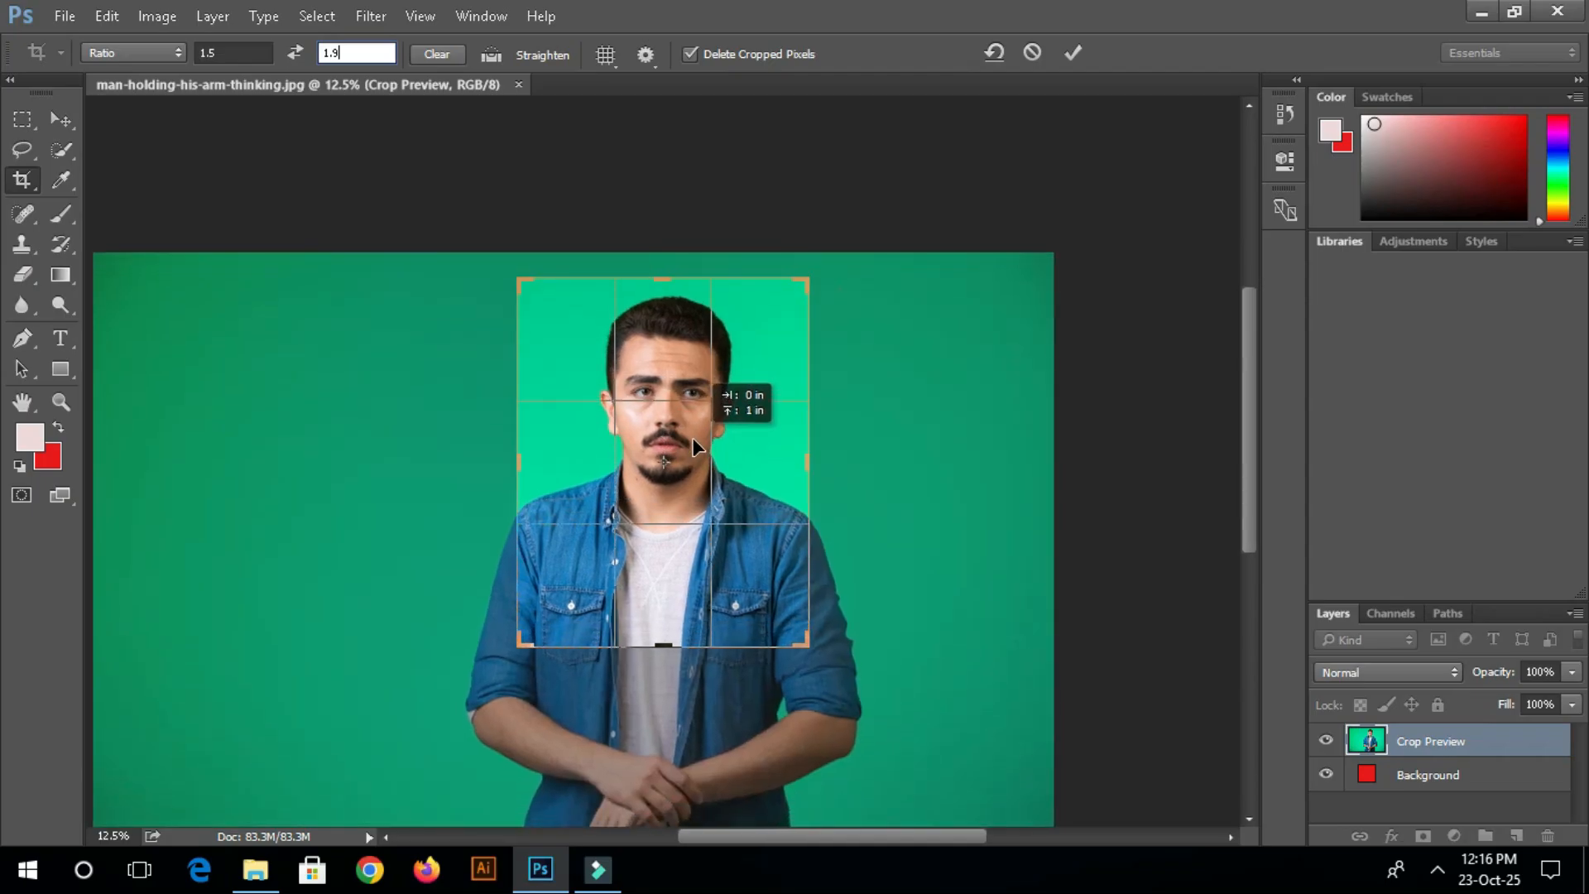
drag(693, 438, 692, 440)
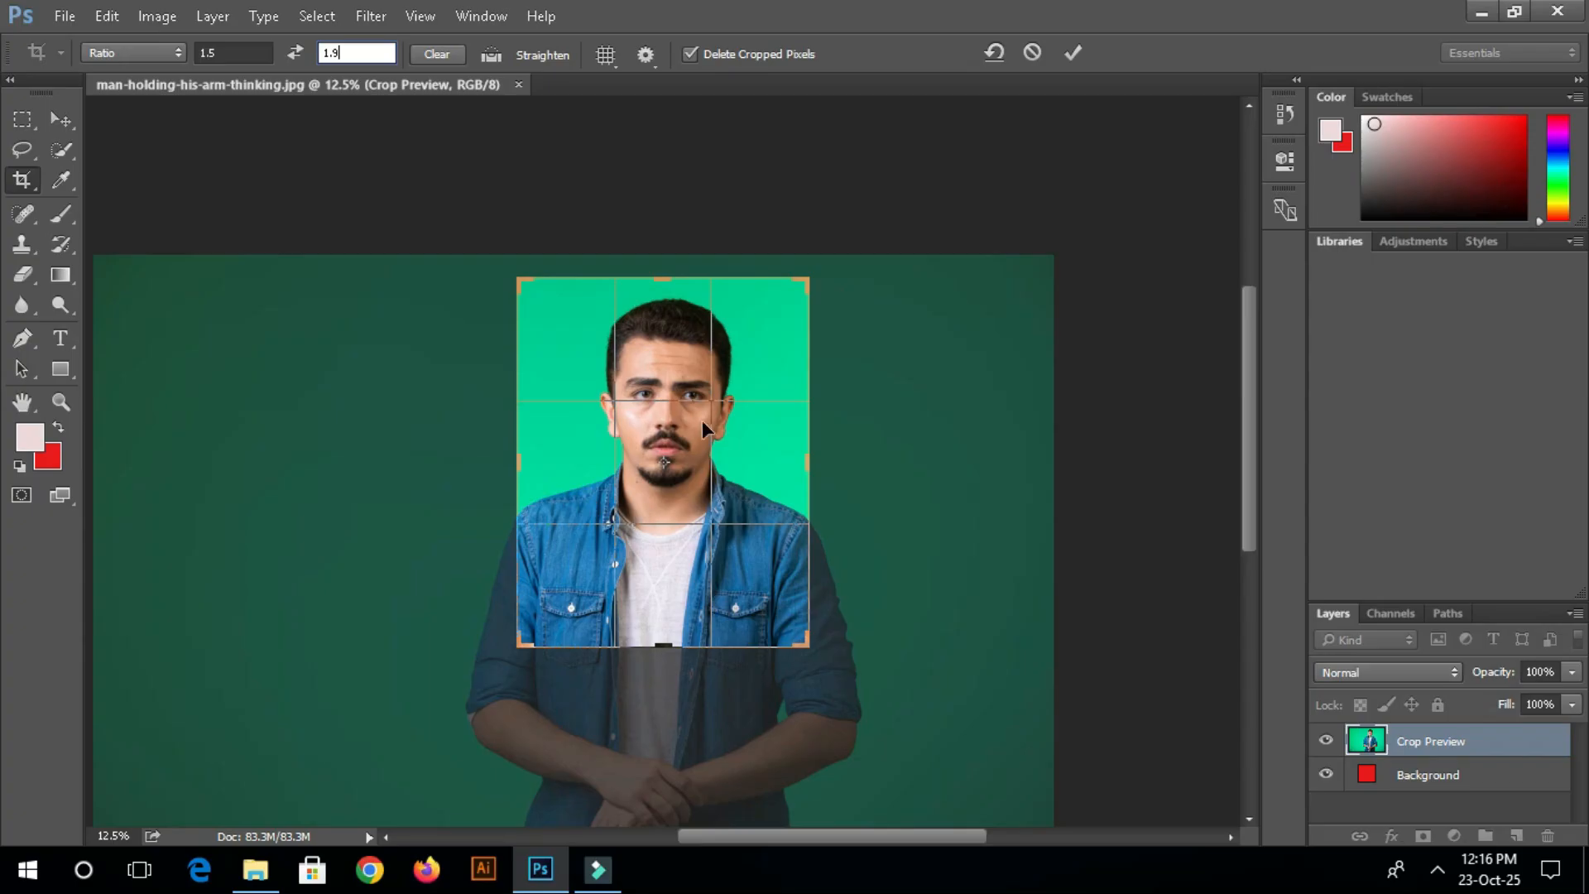
right_click(669, 354)
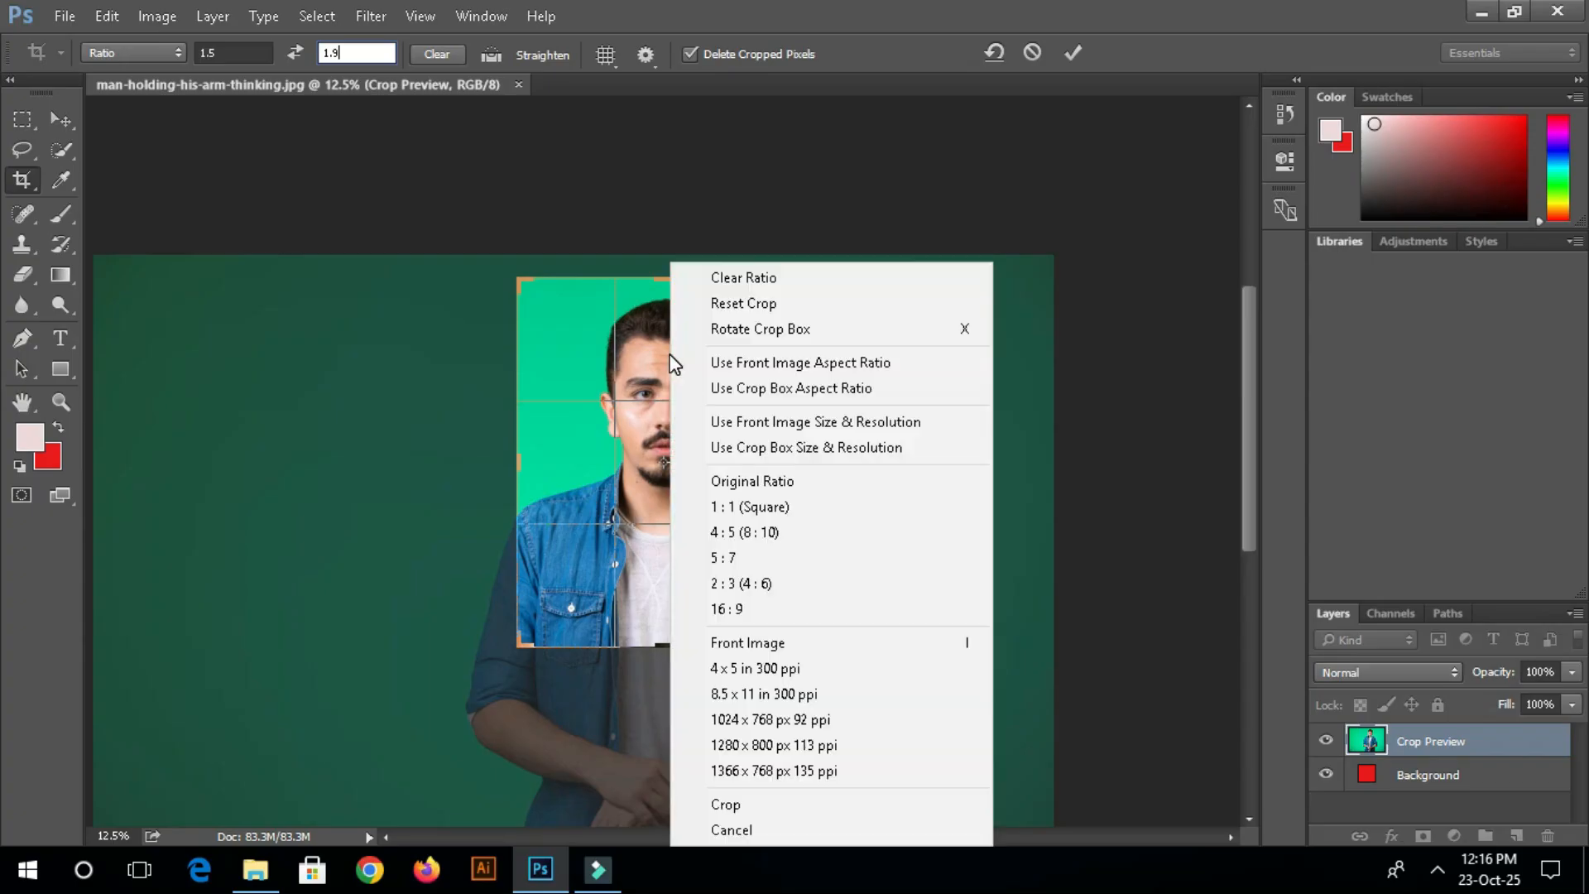
click(728, 805)
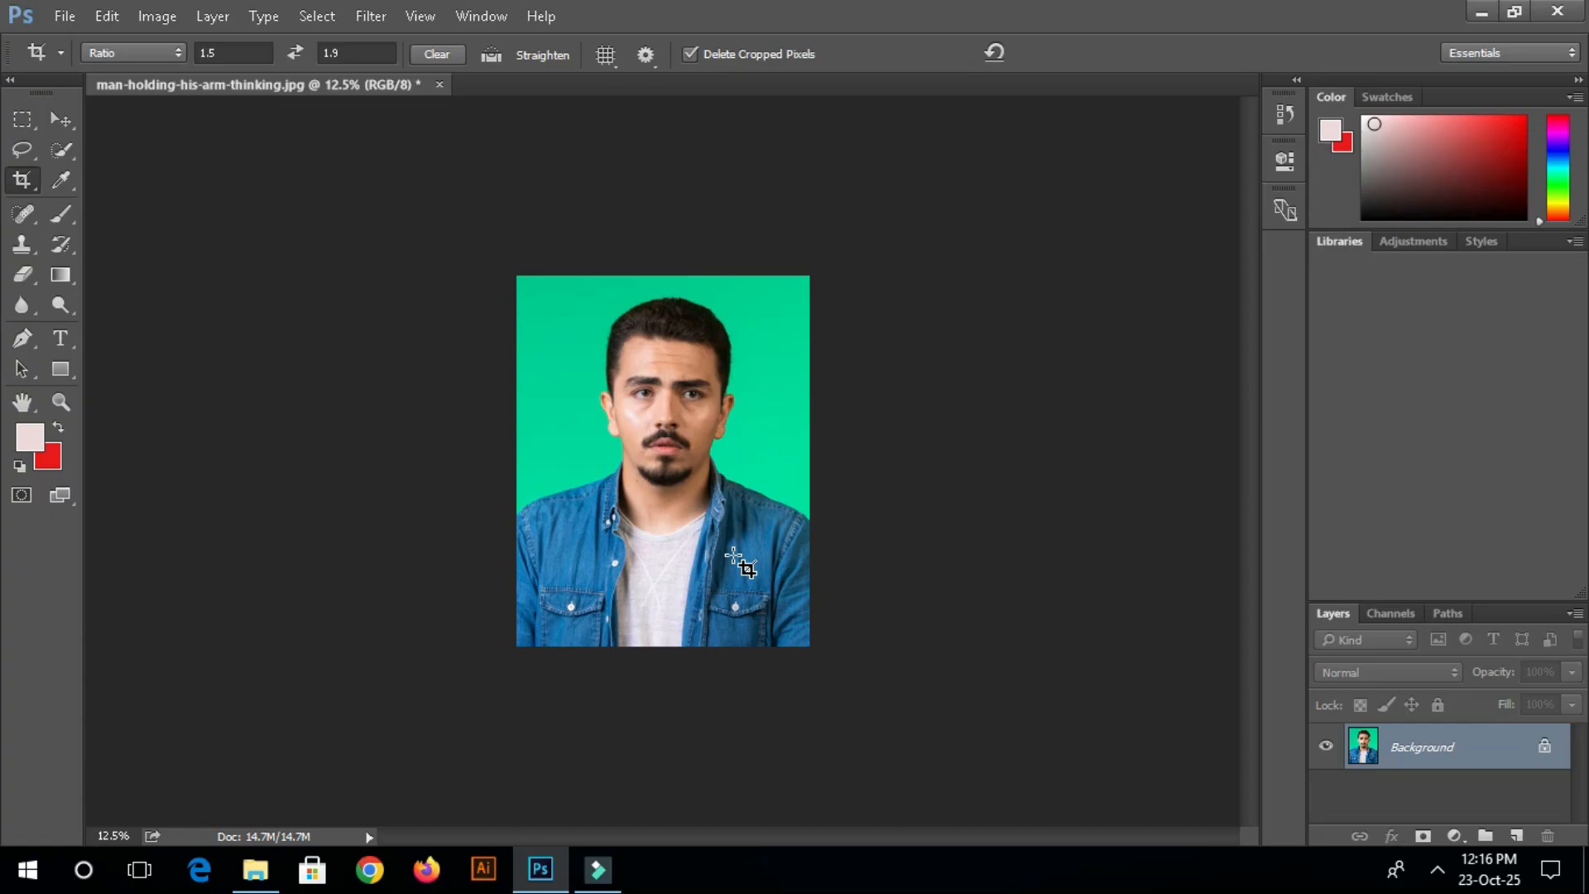
Step: Undock the cropped photo into a floating window
mouse_move(335, 86)
mouse_down()
mouse_move(358, 130)
mouse_move(345, 94)
mouse_up()
drag(225, 91, 268, 161)
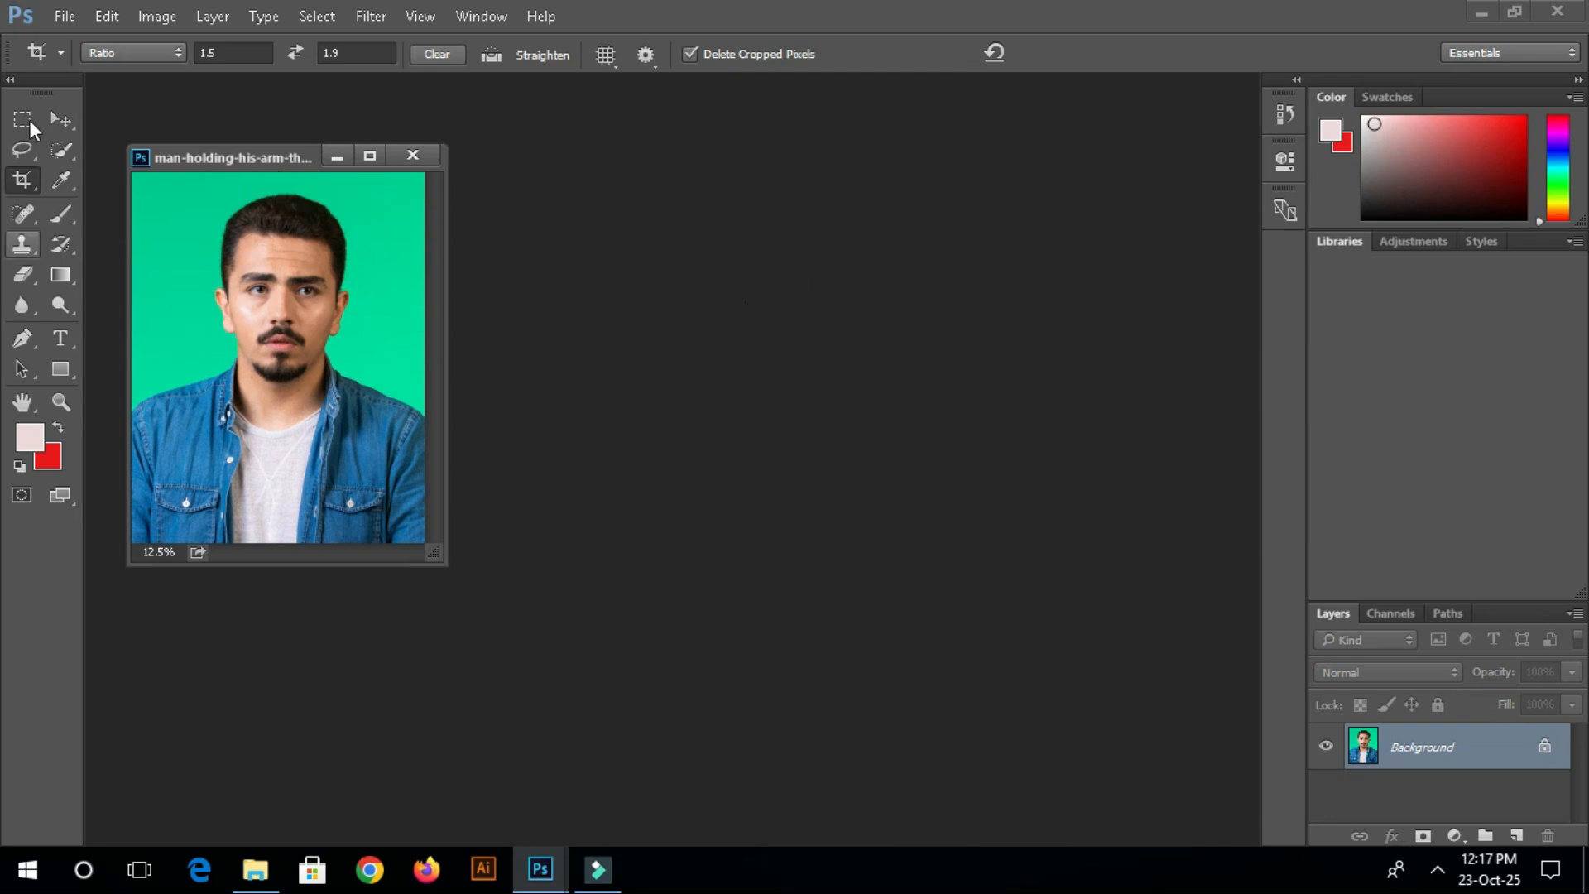
Step: Start a new document 8.2 inches wide and 11.5 inches high at 300 pixels per inch
click(62, 20)
click(81, 40)
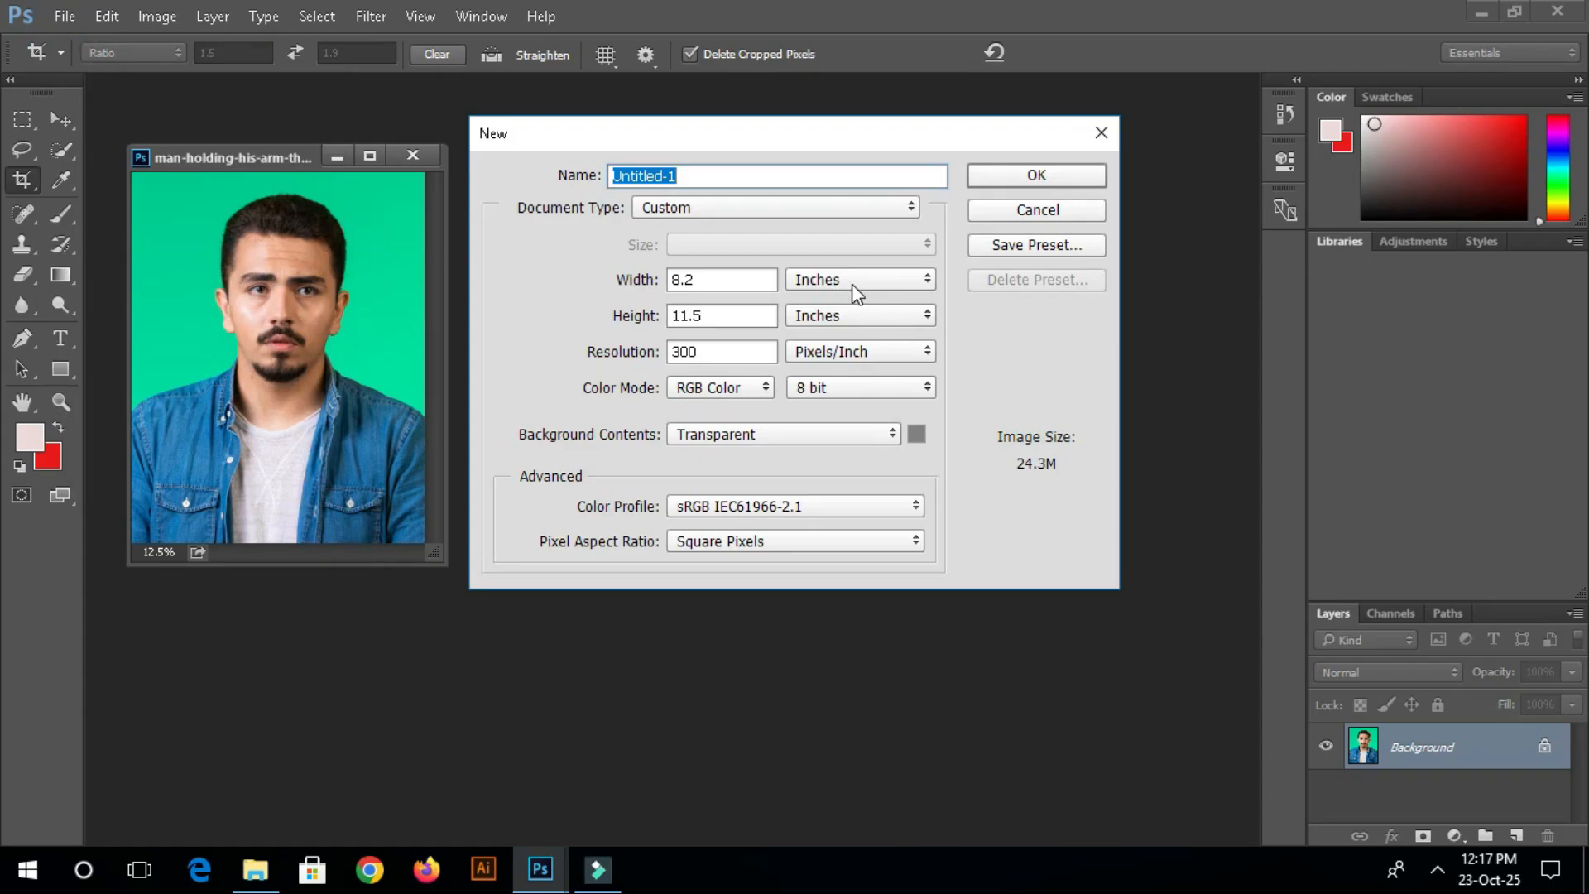
click(713, 316)
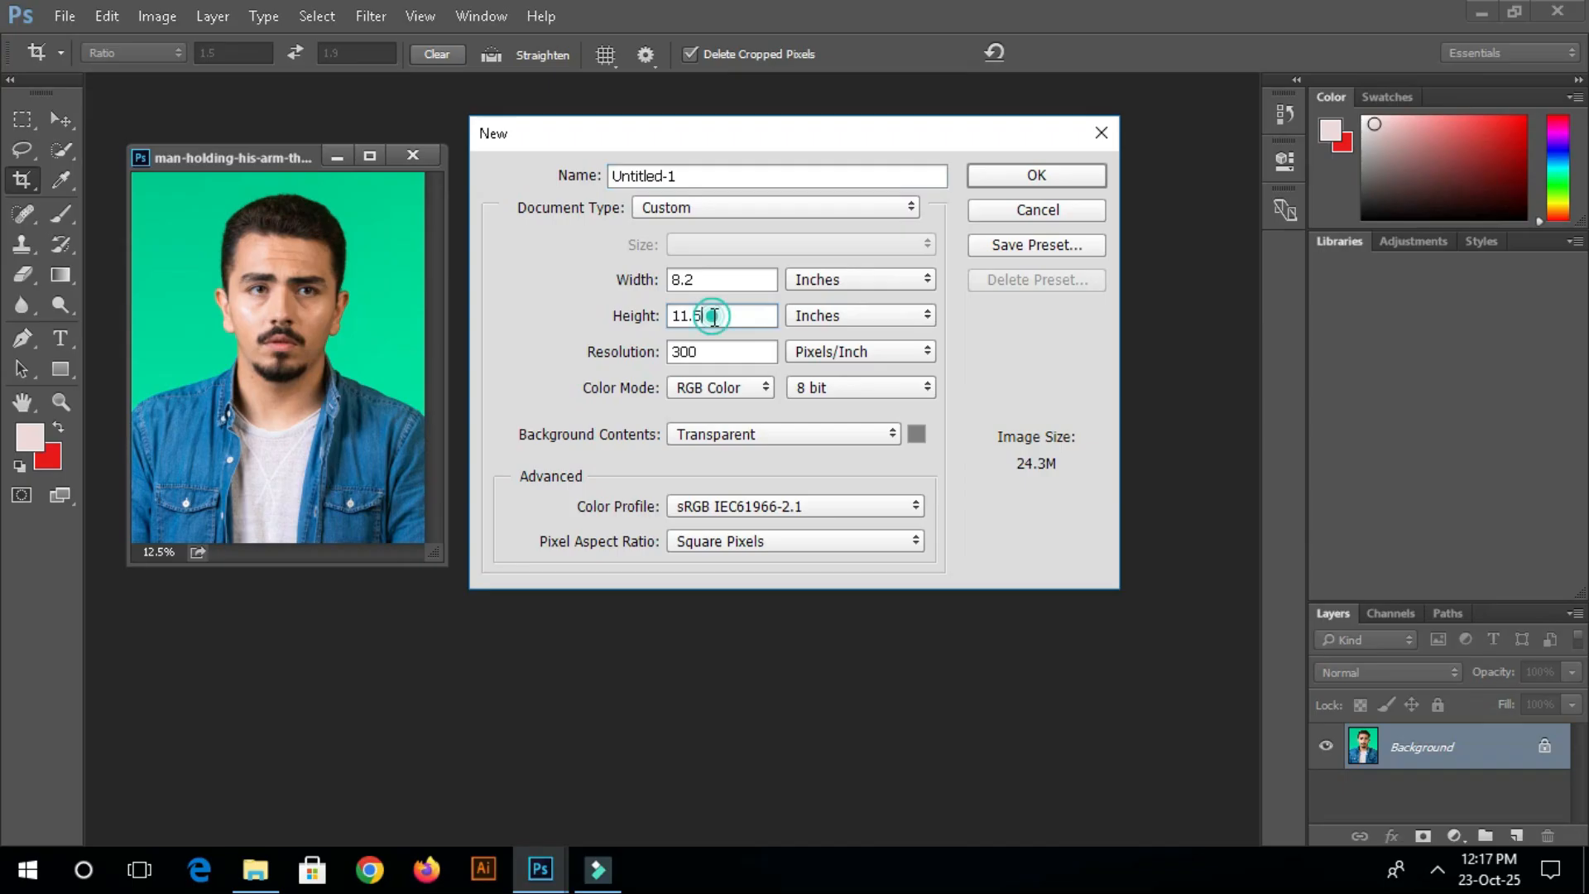
click(701, 283)
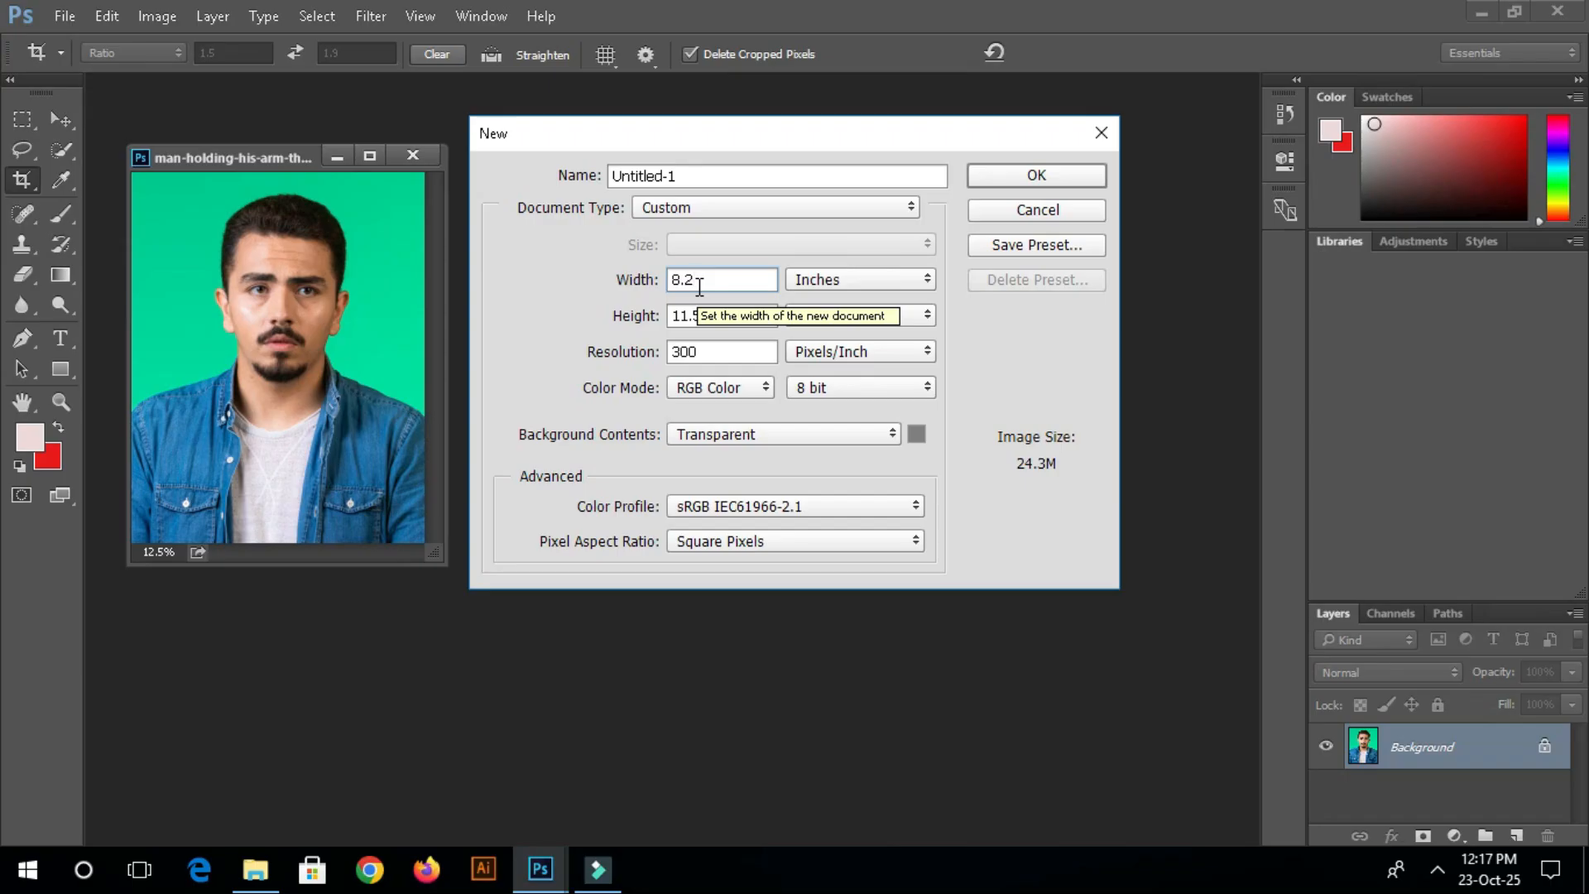
click(714, 280)
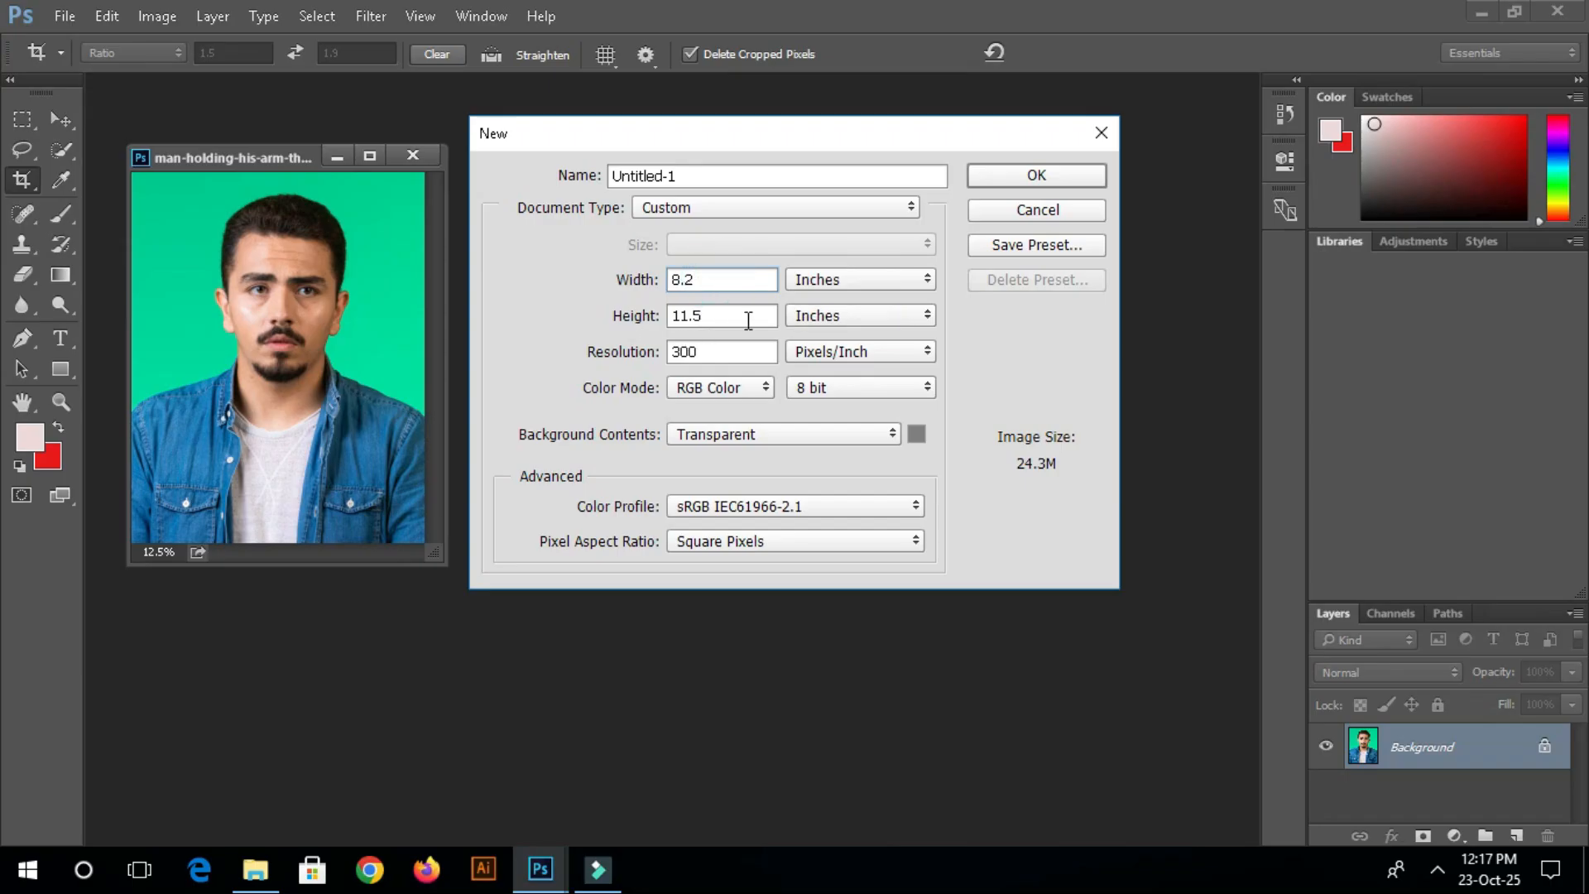
click(720, 316)
click(709, 353)
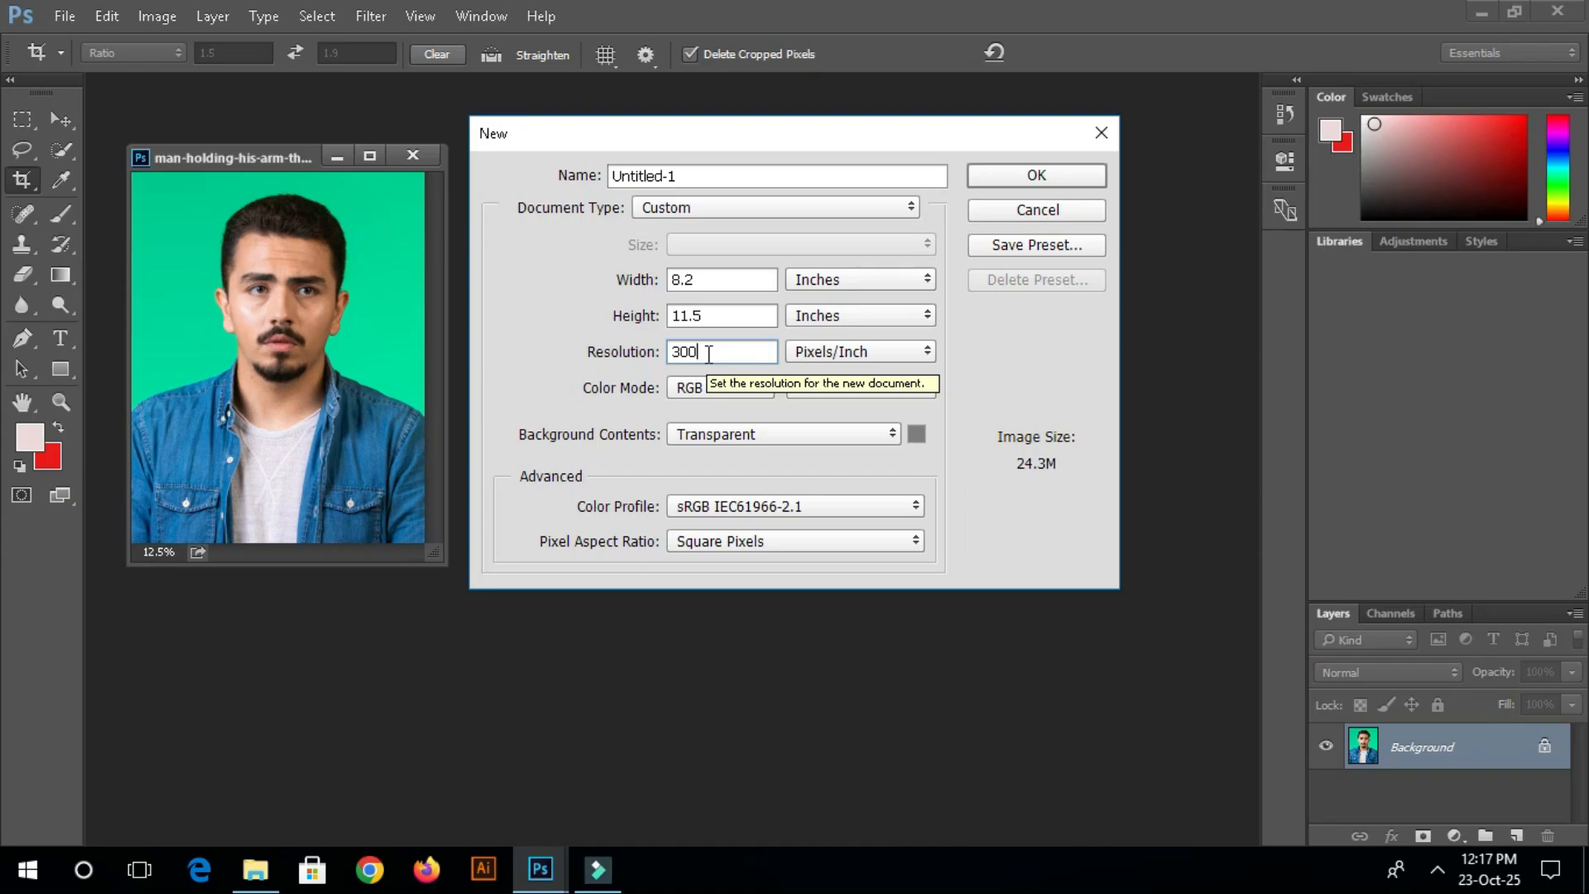
click(719, 353)
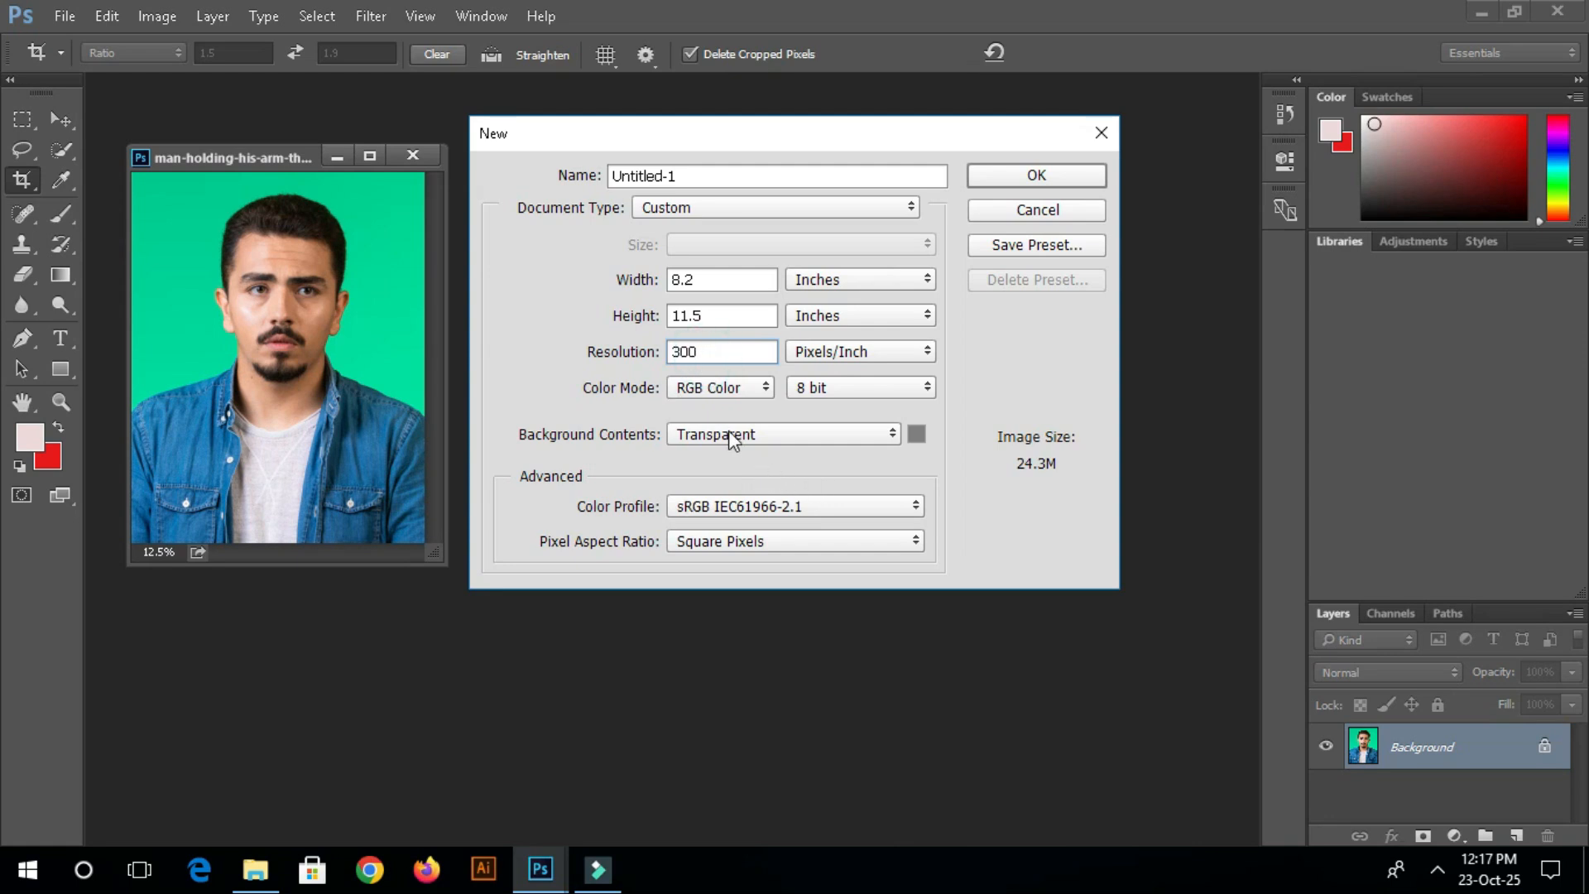
Step: Choose RGB Color and white background contents, create the document, and float its window beside the photo
click(757, 392)
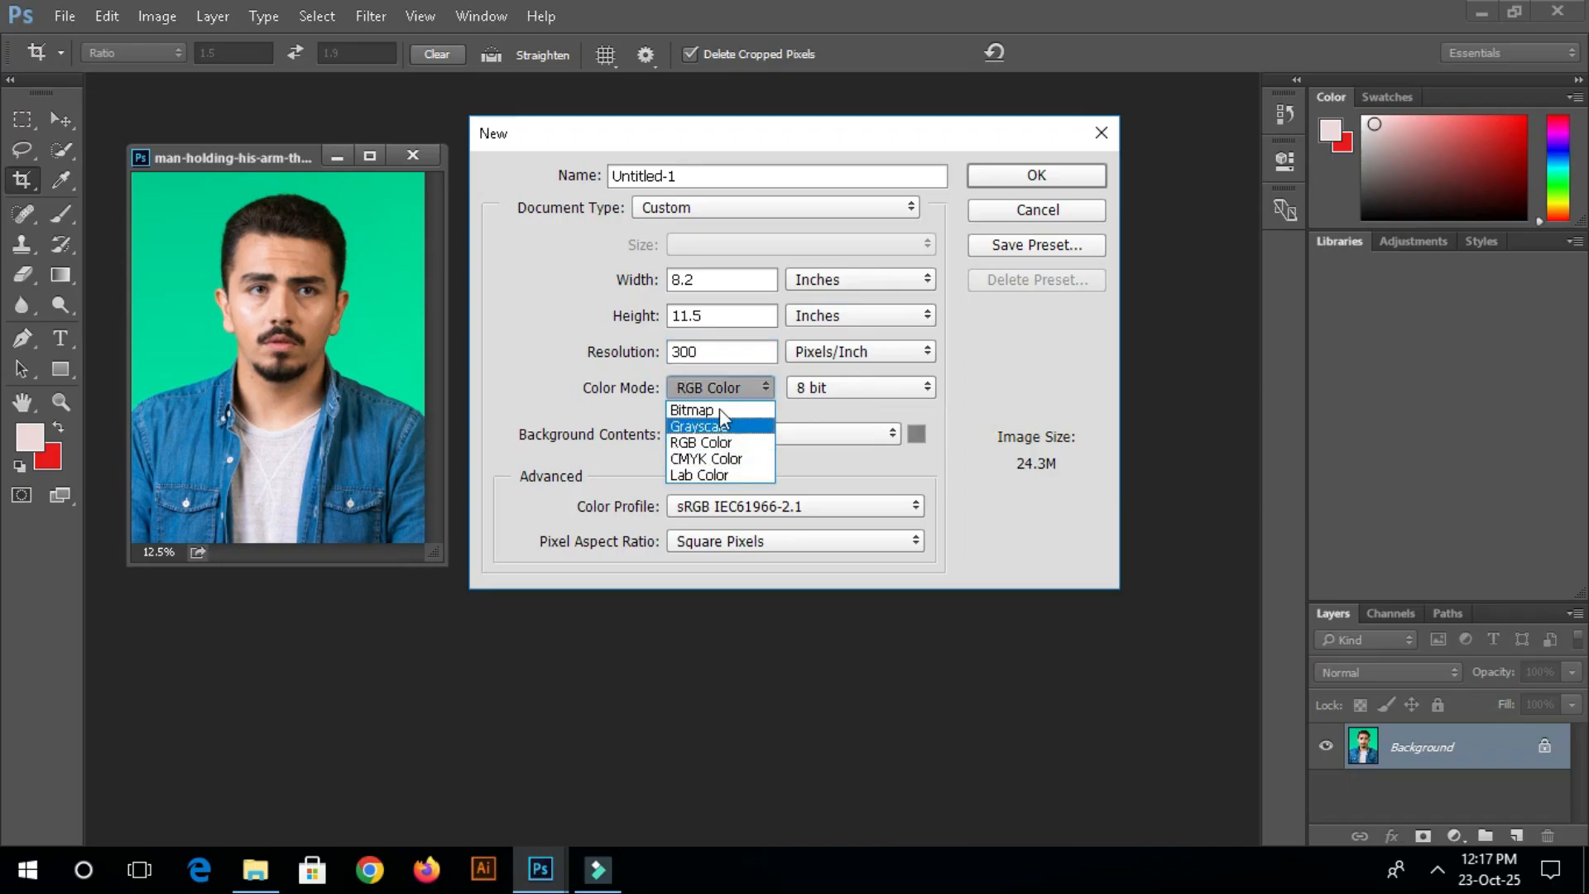
click(727, 442)
click(752, 439)
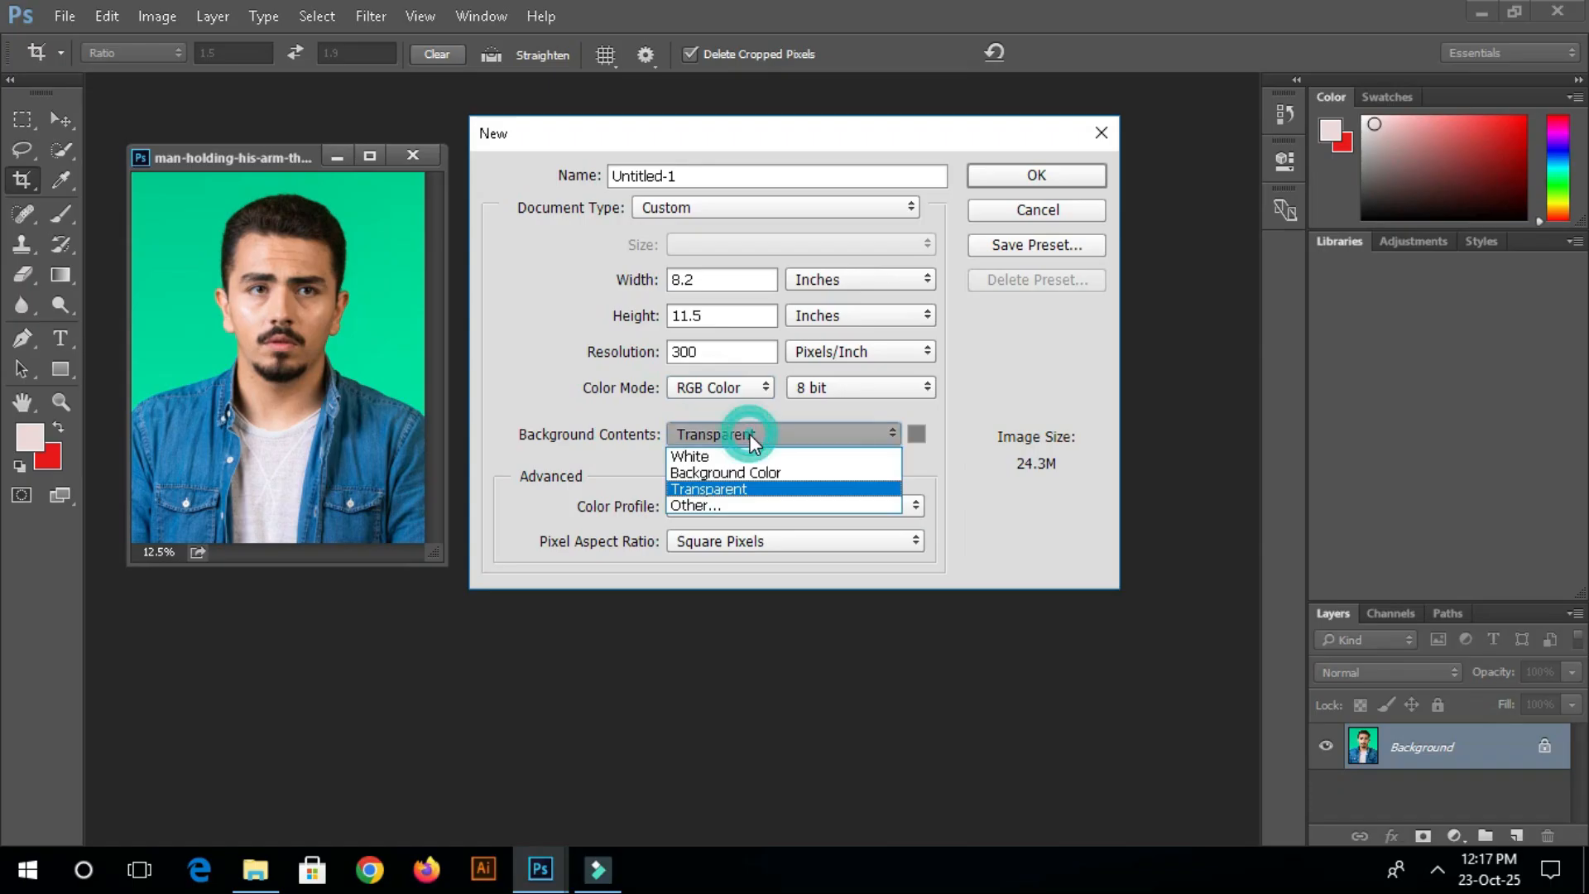
click(732, 457)
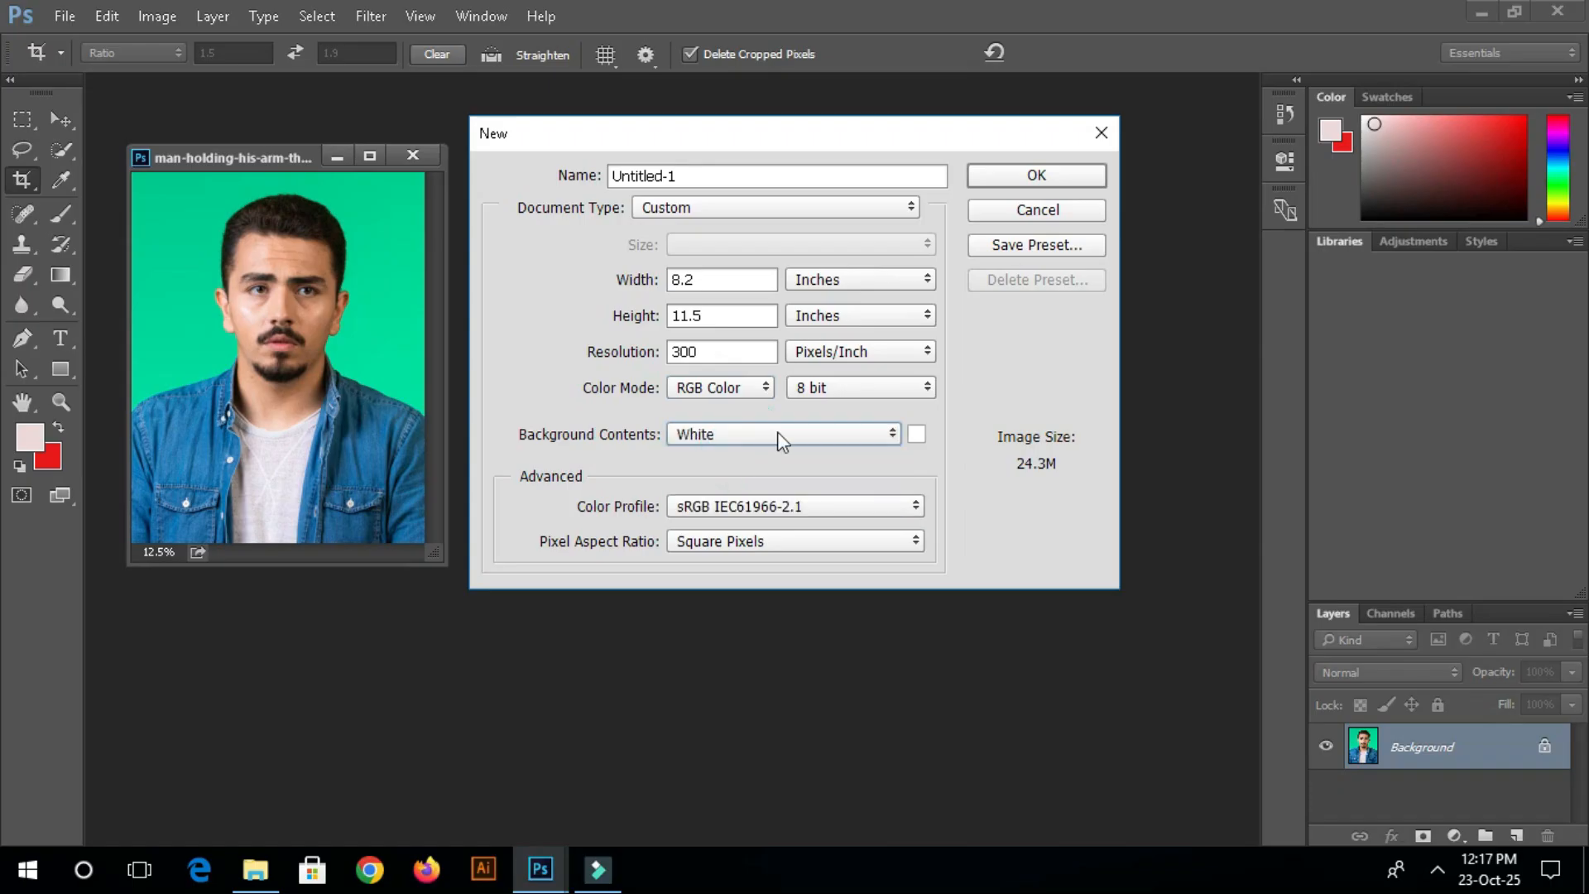
click(1020, 175)
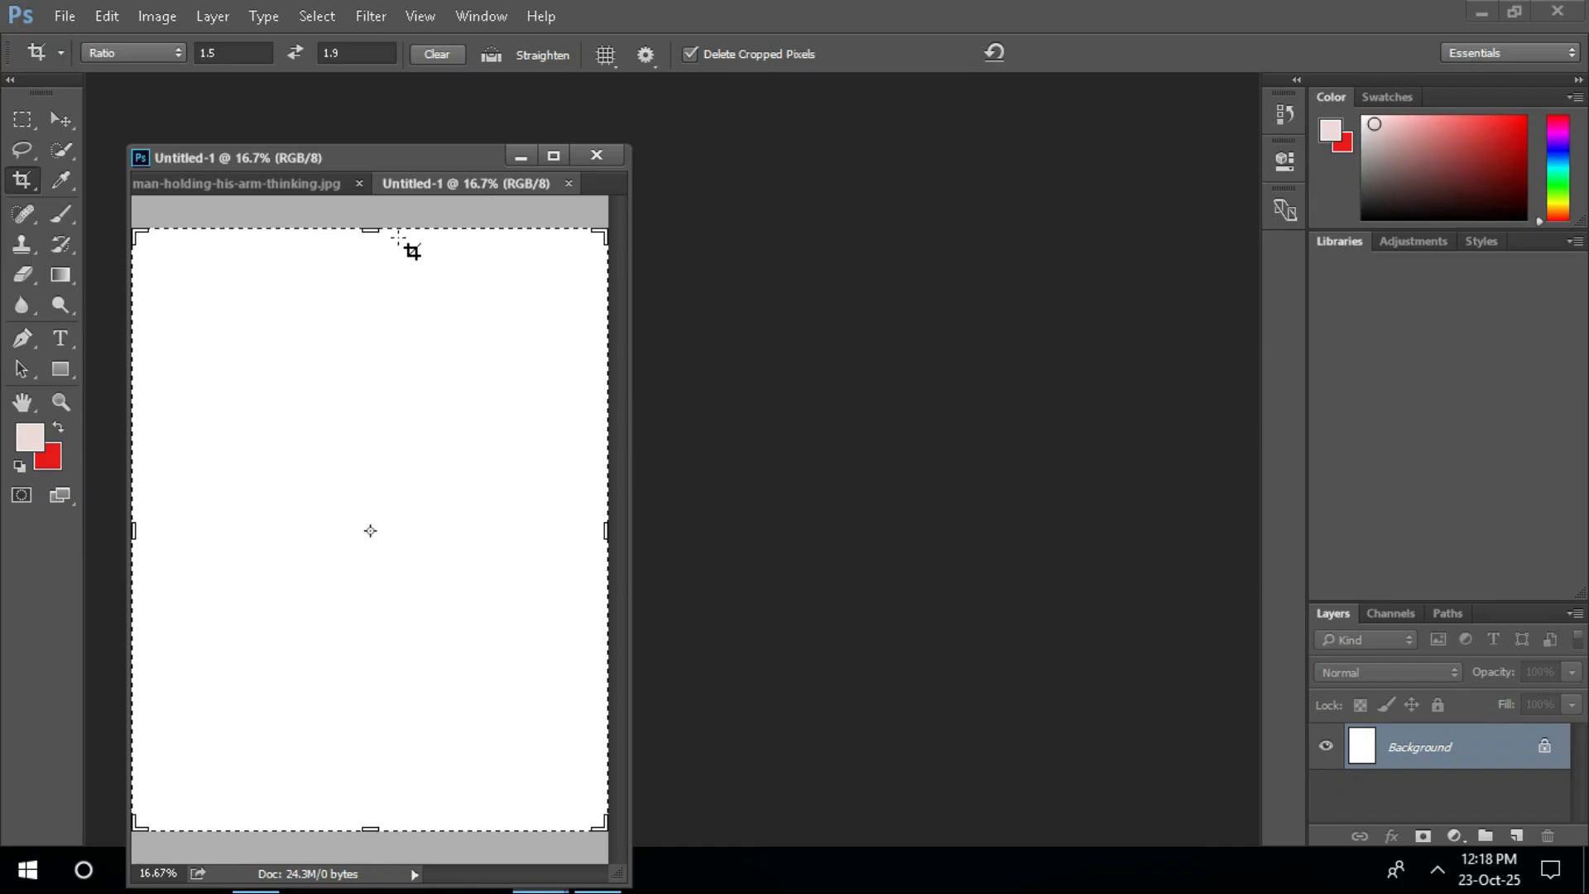
drag(415, 184, 767, 109)
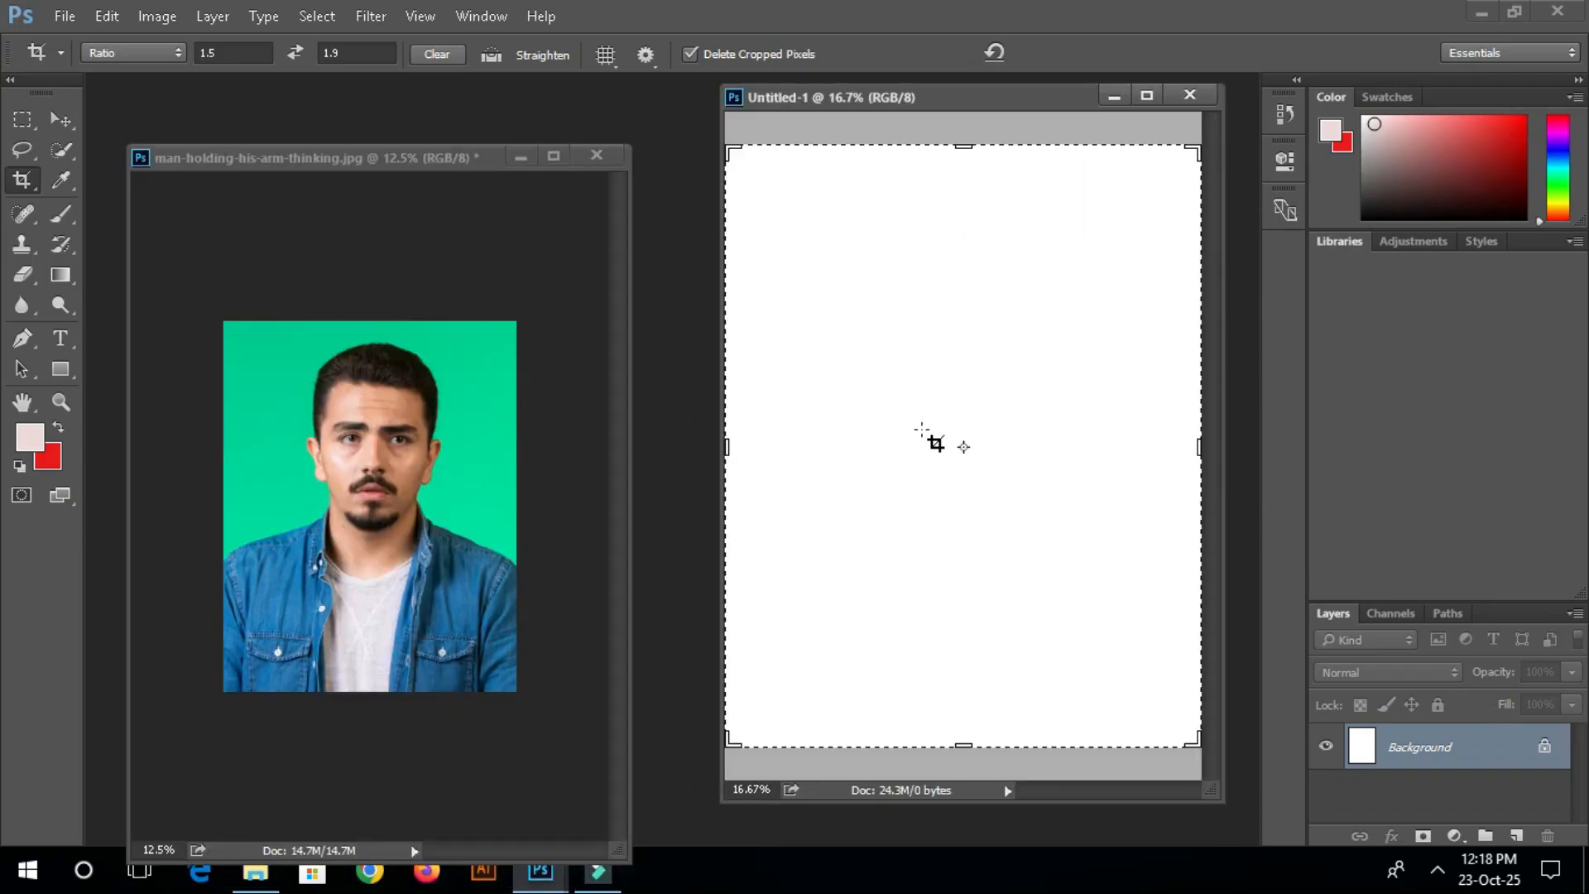
Step: Create another 8.2 by 11.5 inch, 300 pixels/inch document with transparent background contents and float its window
click(64, 16)
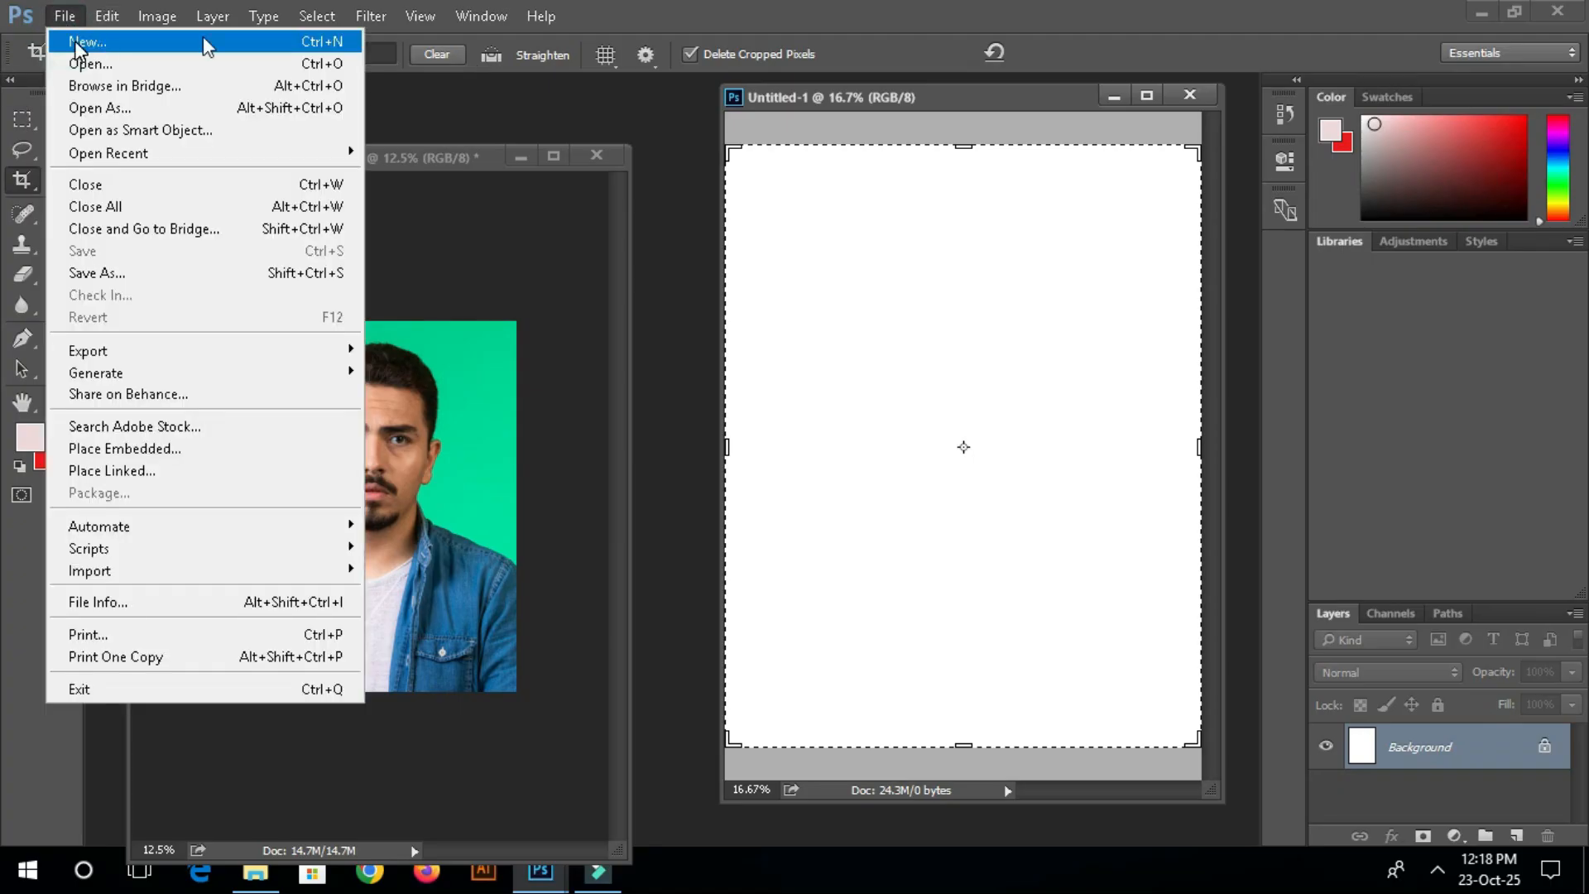
click(98, 46)
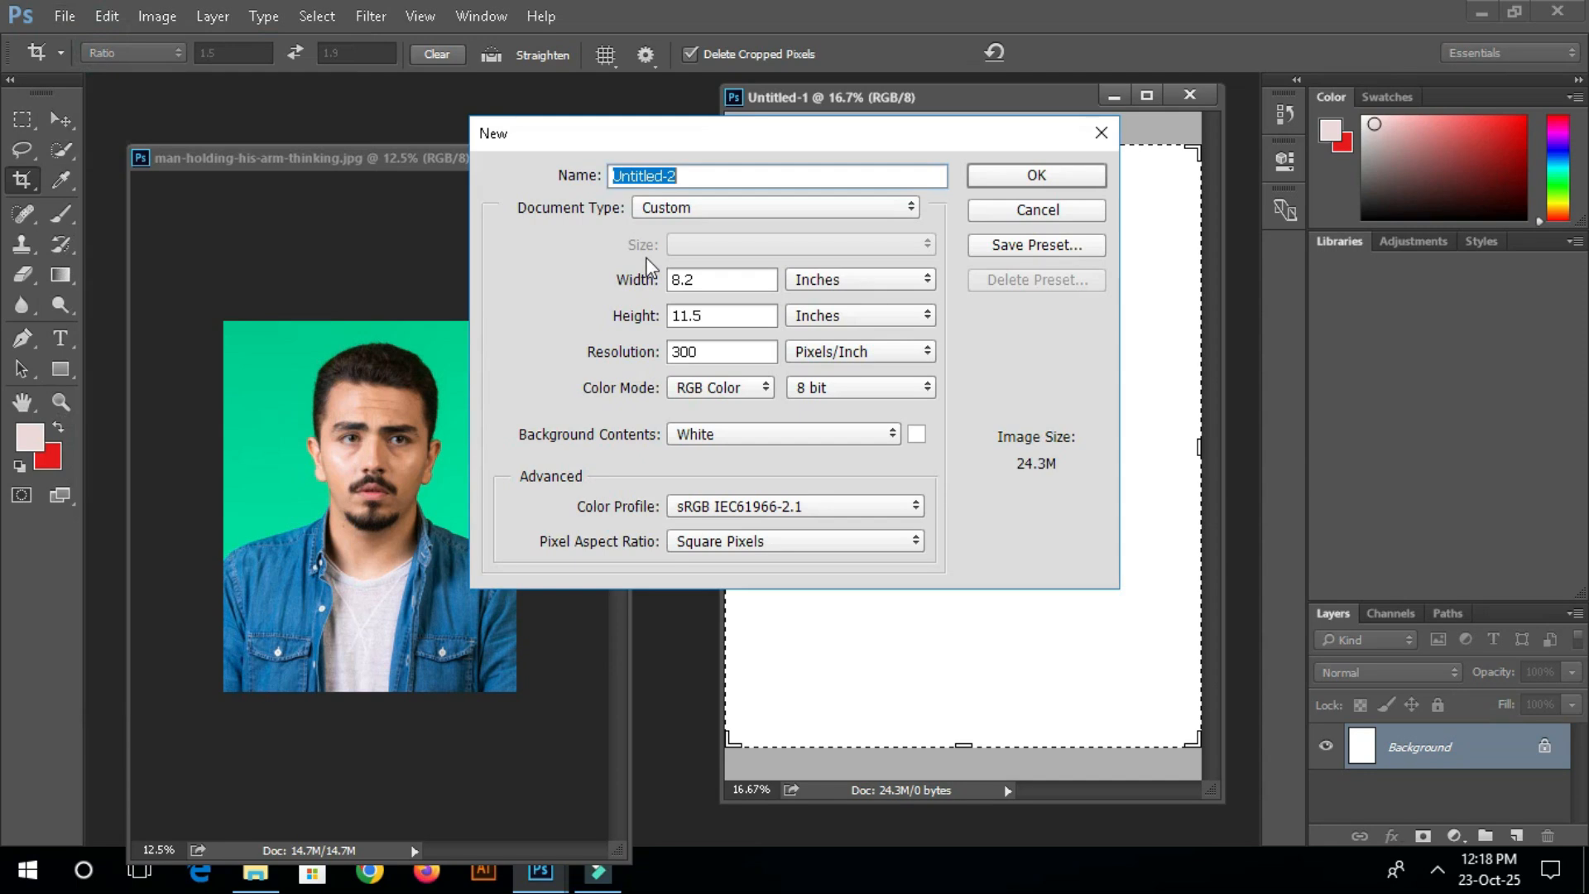
click(710, 434)
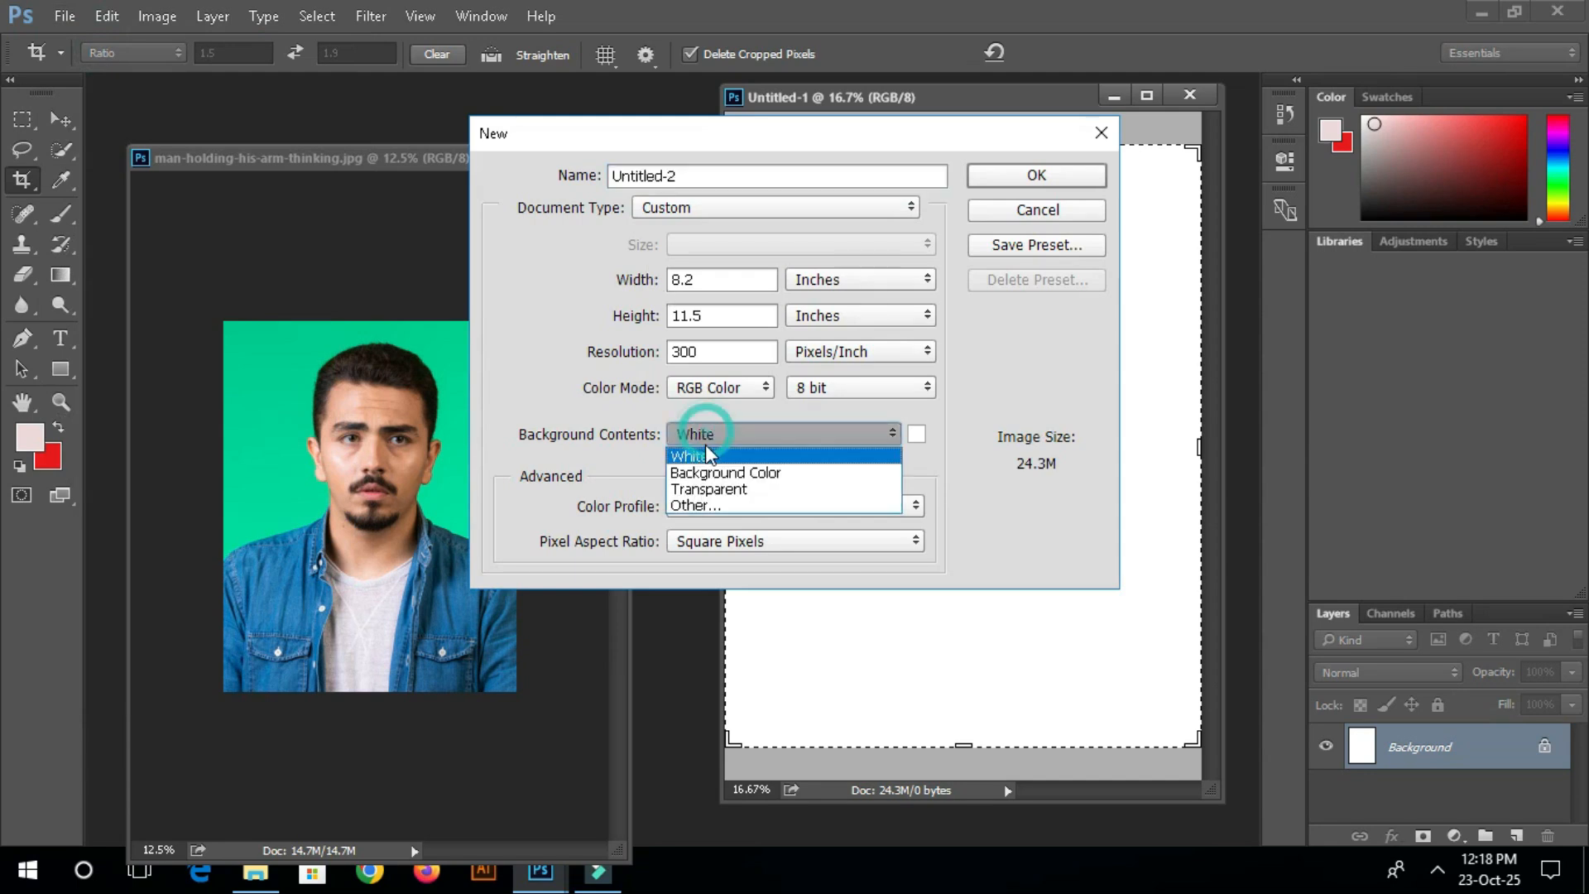
click(717, 494)
click(994, 176)
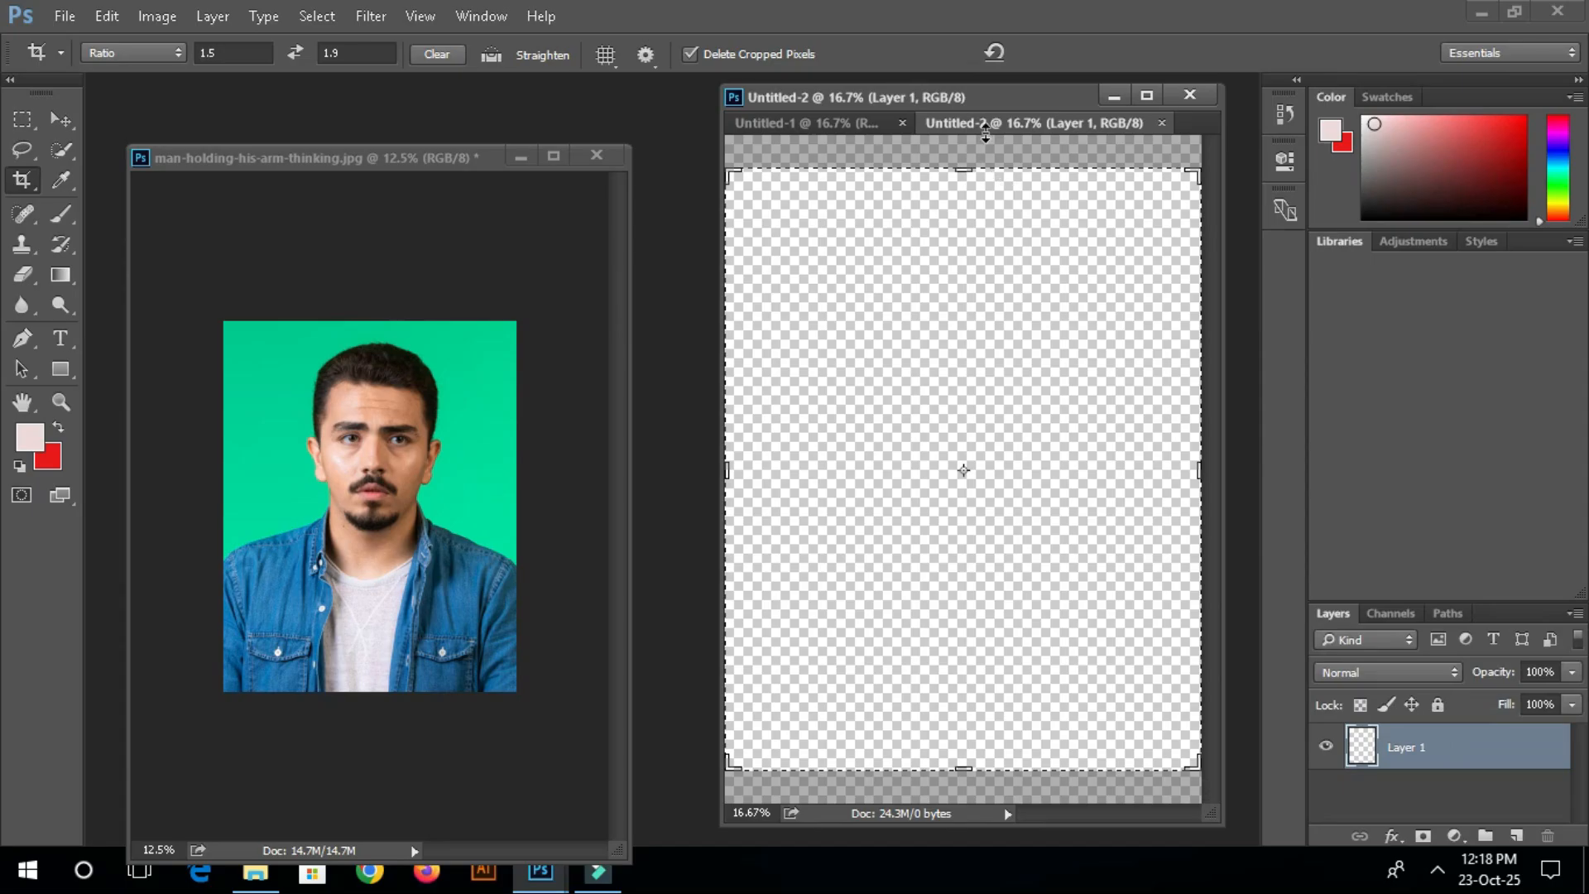
drag(996, 123, 451, 95)
Step: Activate the Move tool and compare the white and transparent documents alongside the cropped photo
click(58, 121)
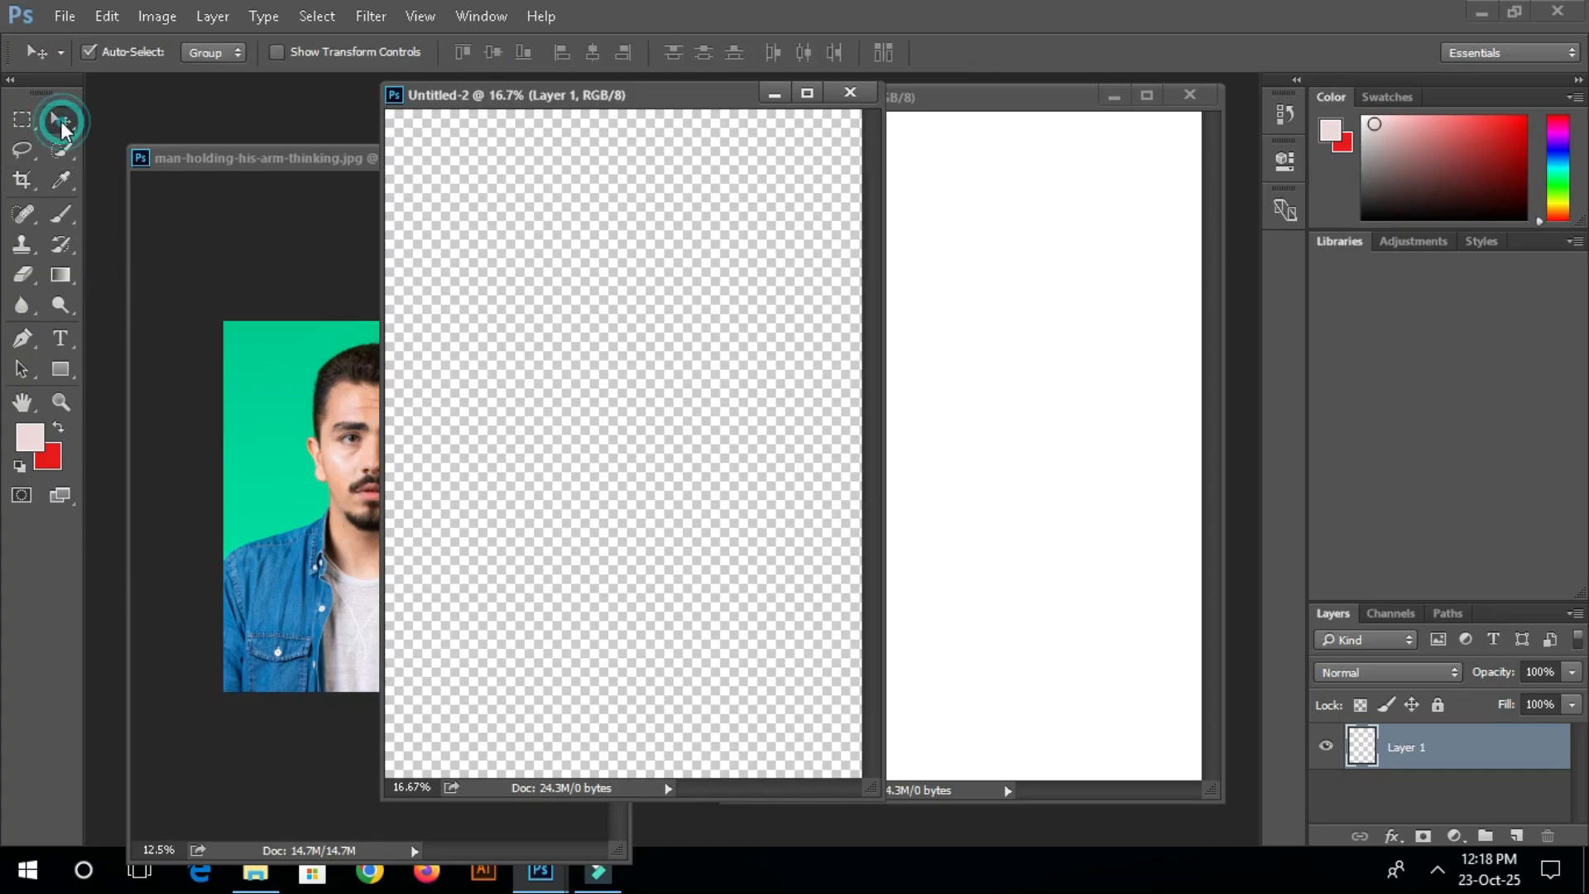
click(1040, 405)
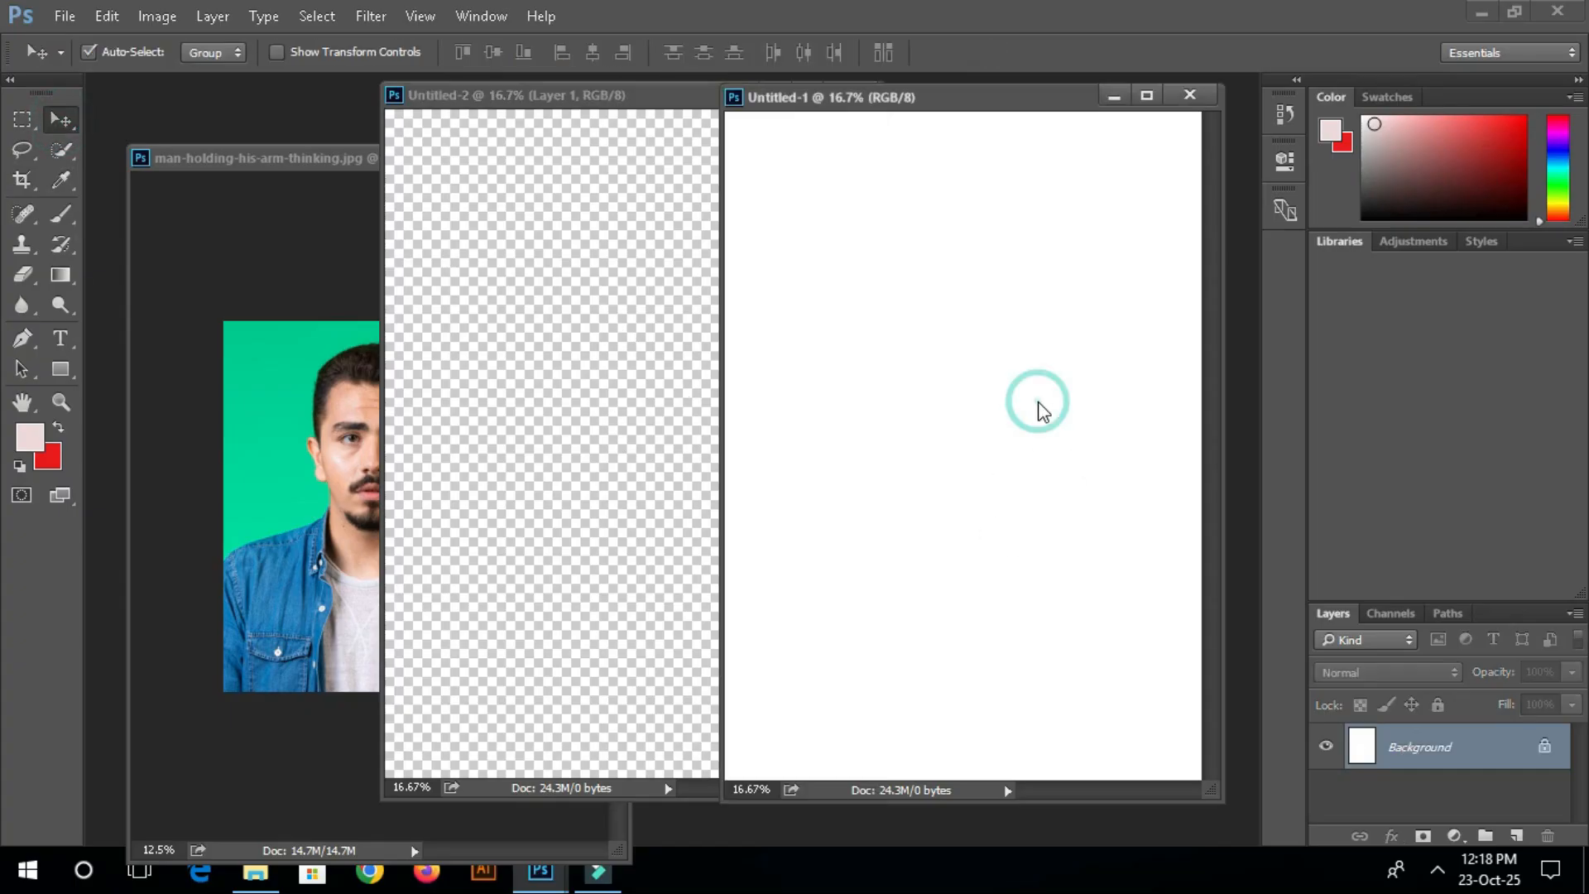
click(636, 327)
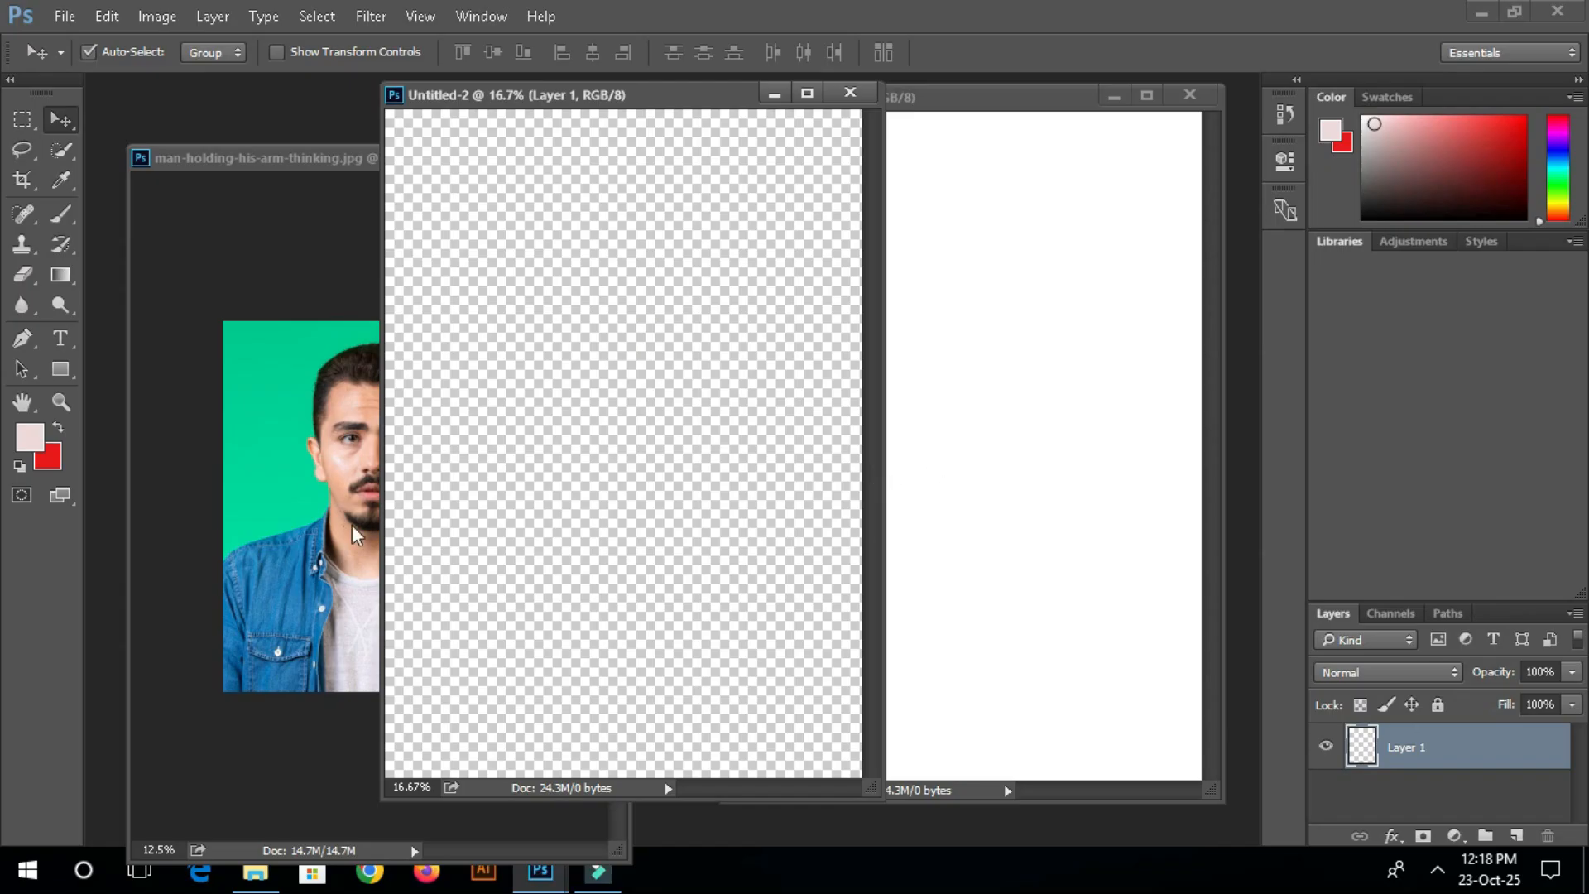
click(278, 497)
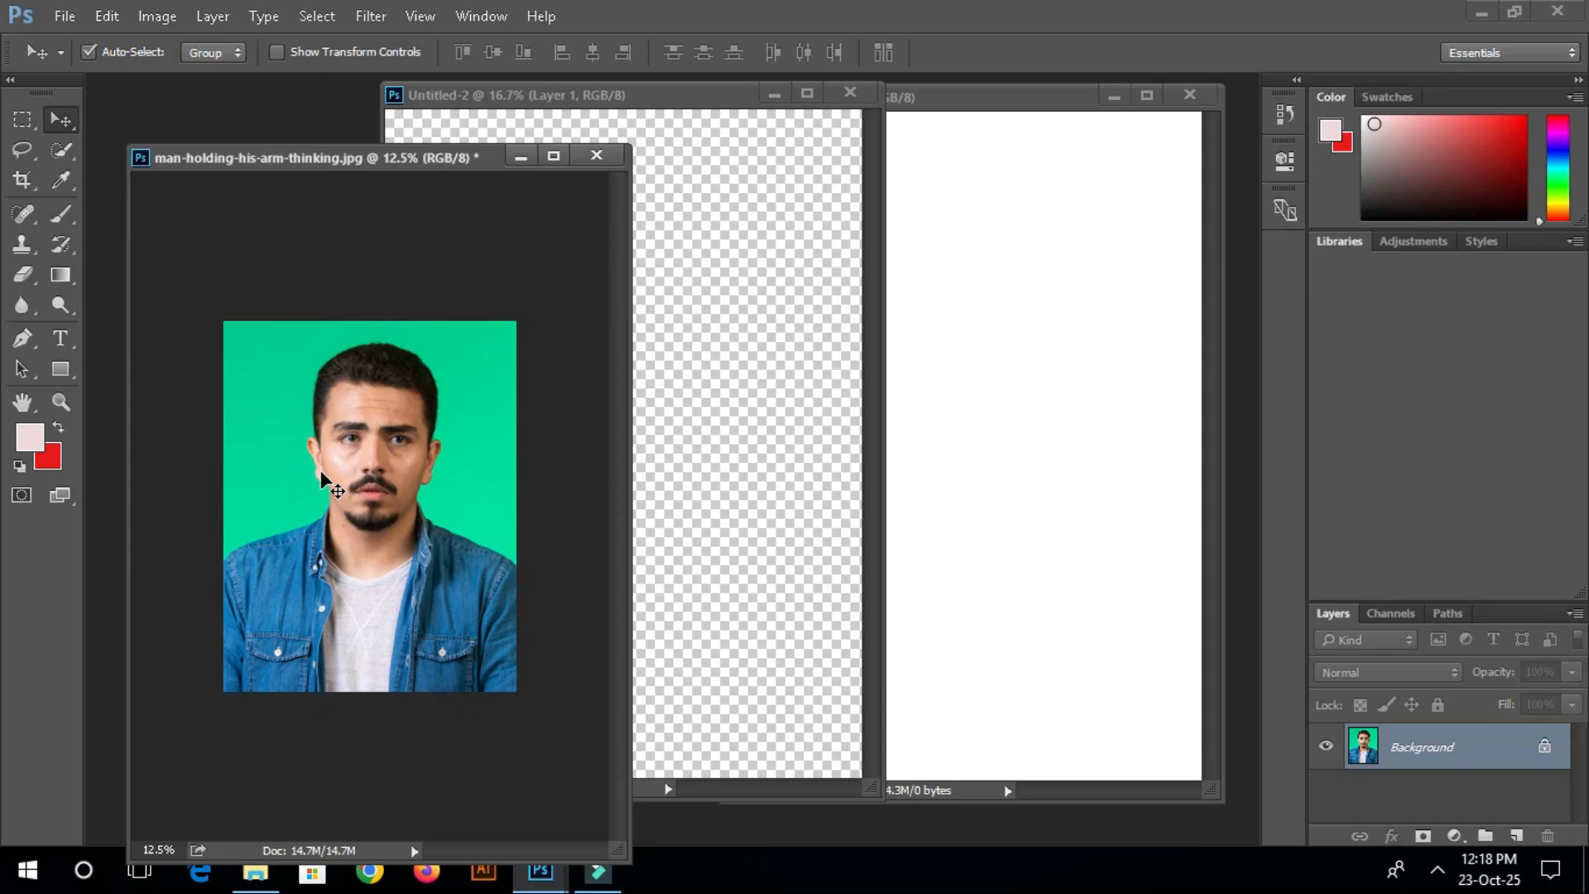
click(1021, 437)
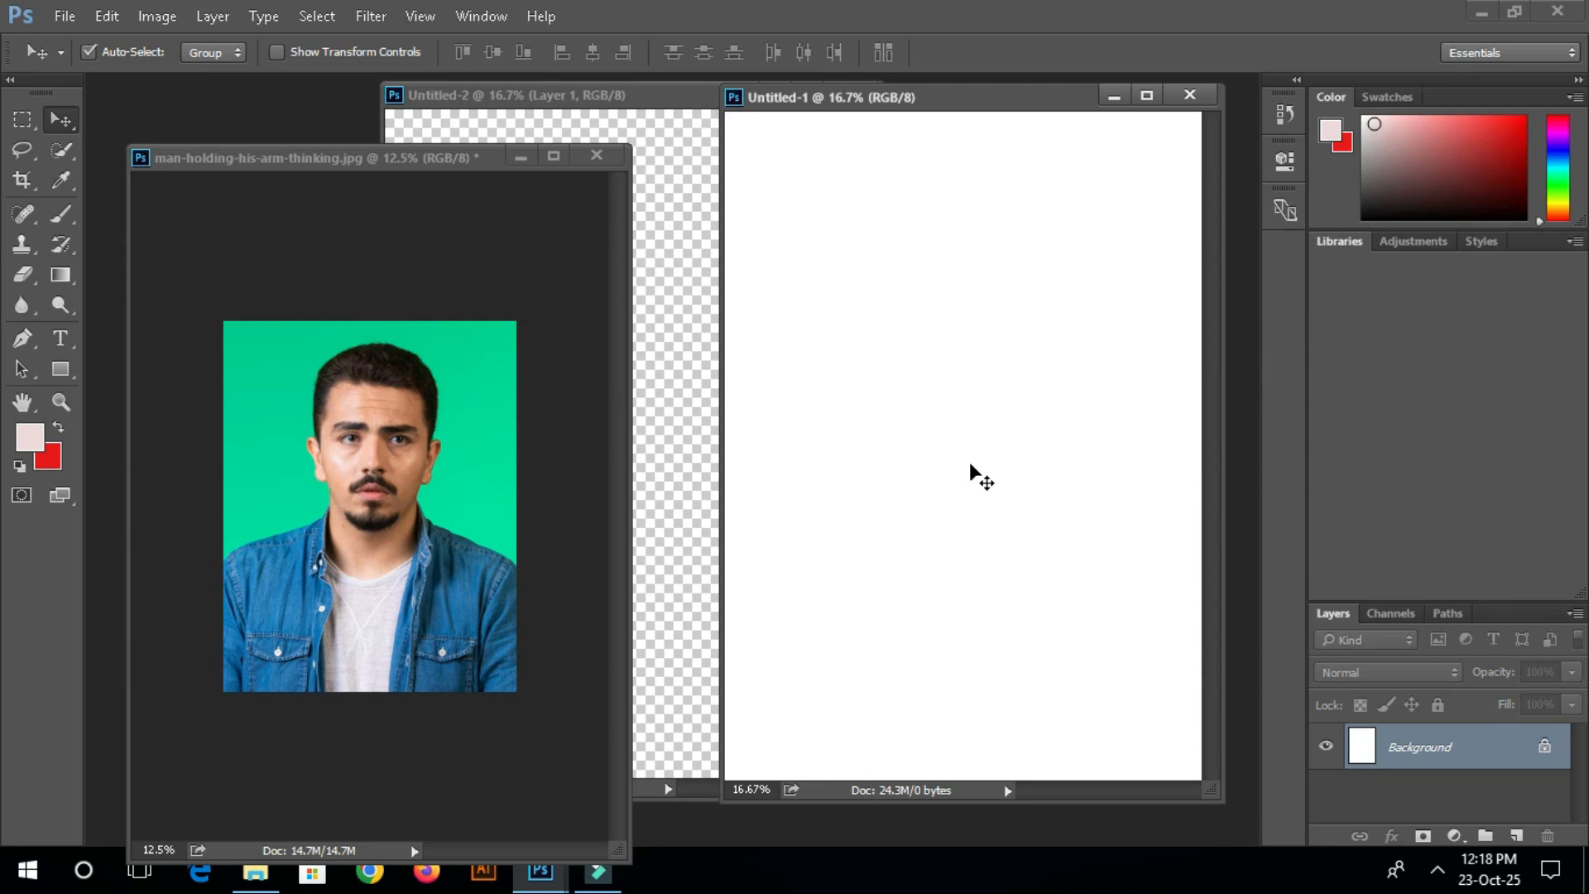
click(674, 347)
drag(608, 94, 766, 109)
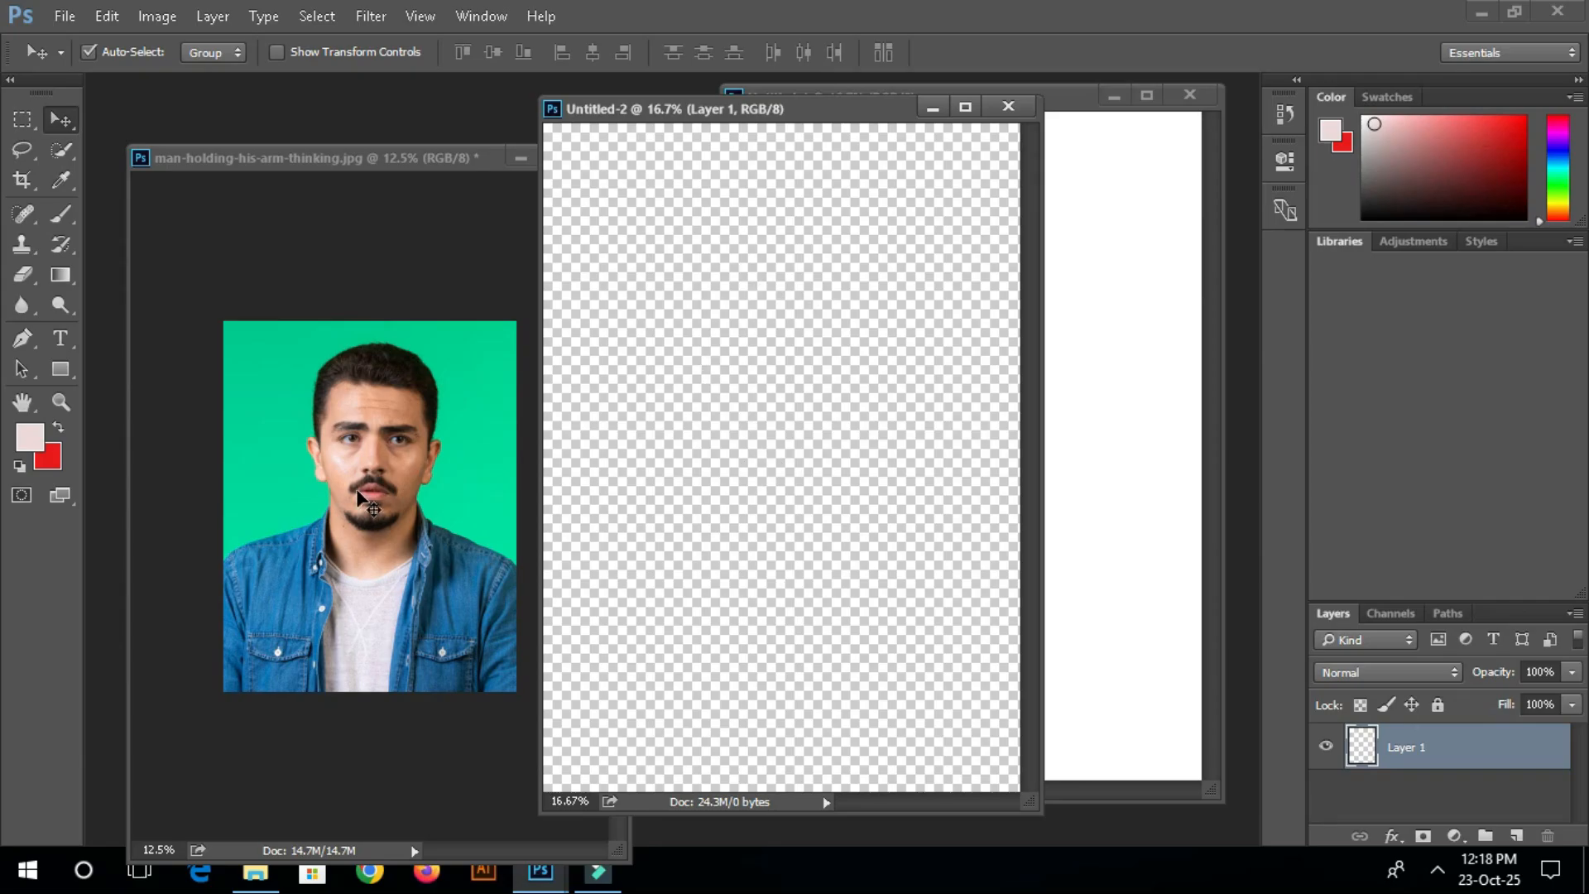
click(387, 466)
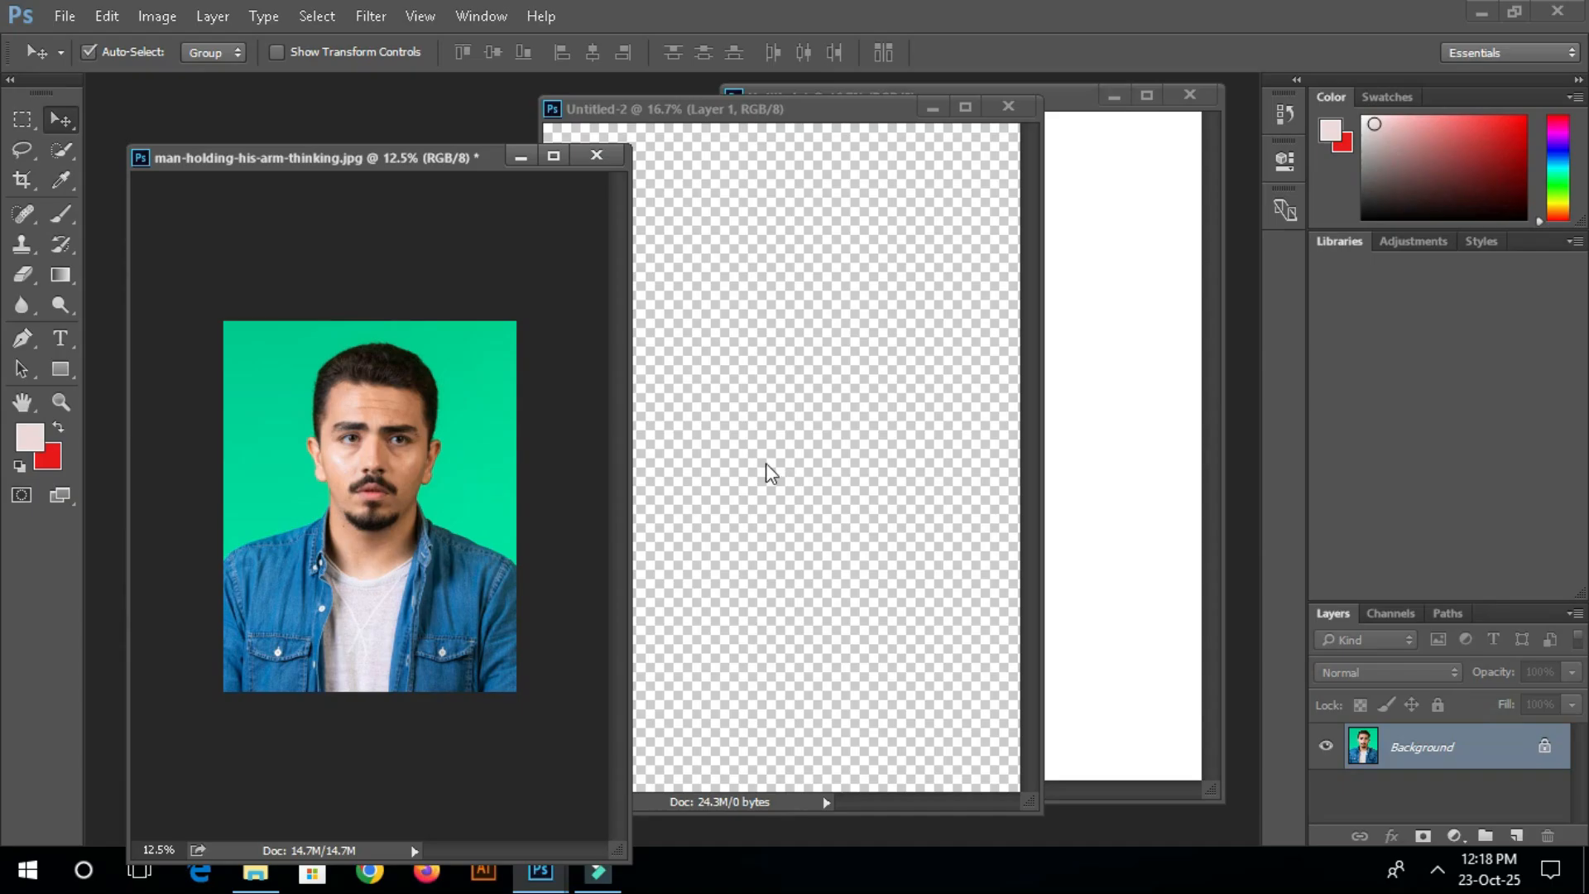
click(810, 422)
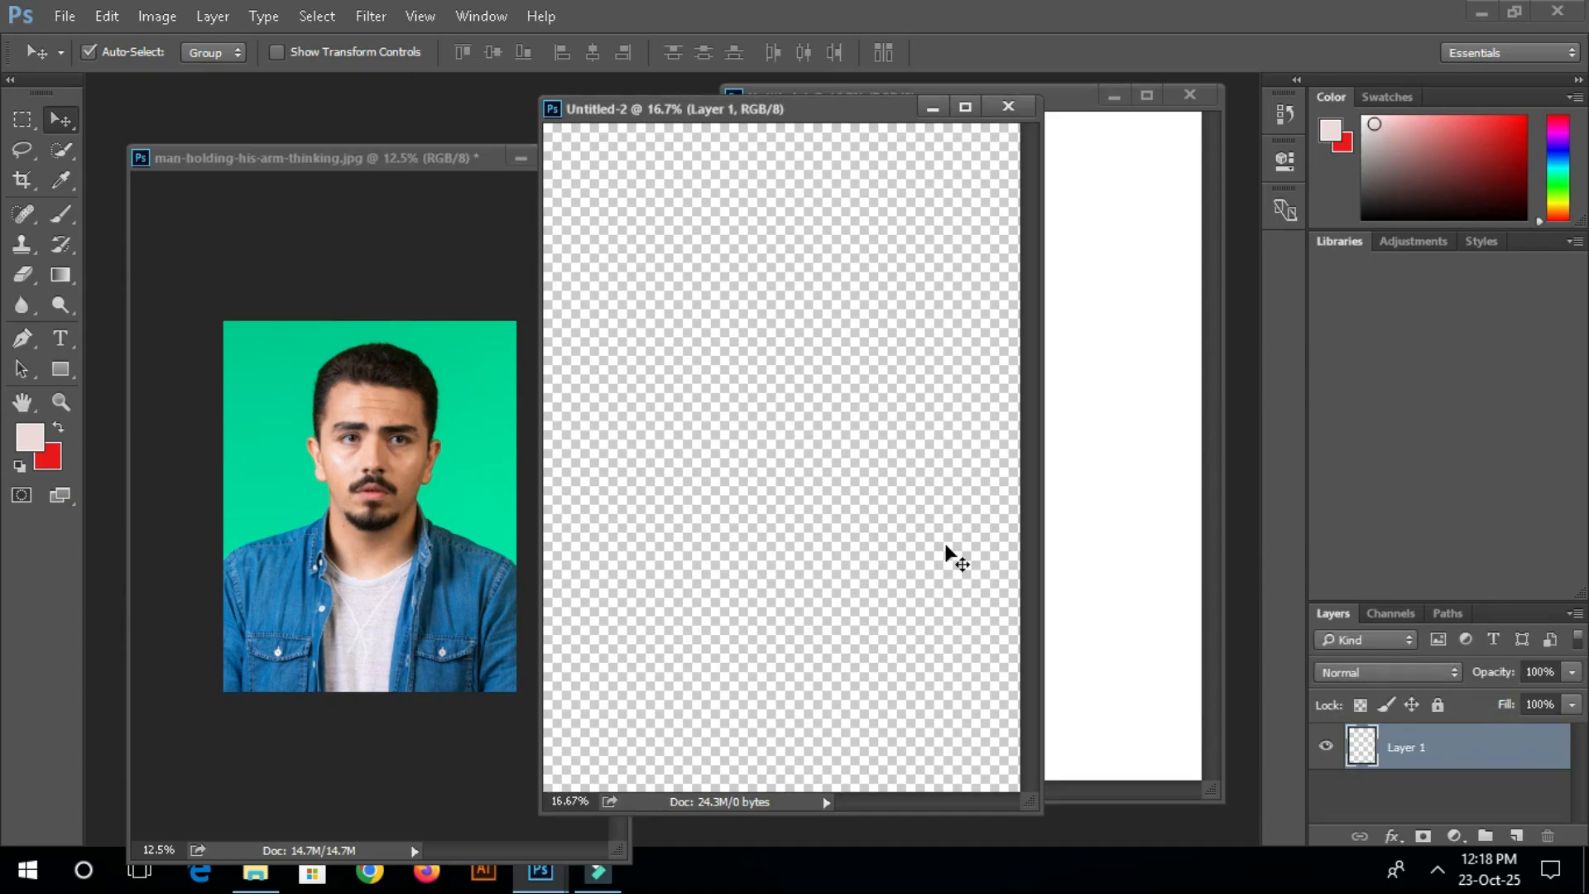
Step: Close the white-background document
click(1109, 593)
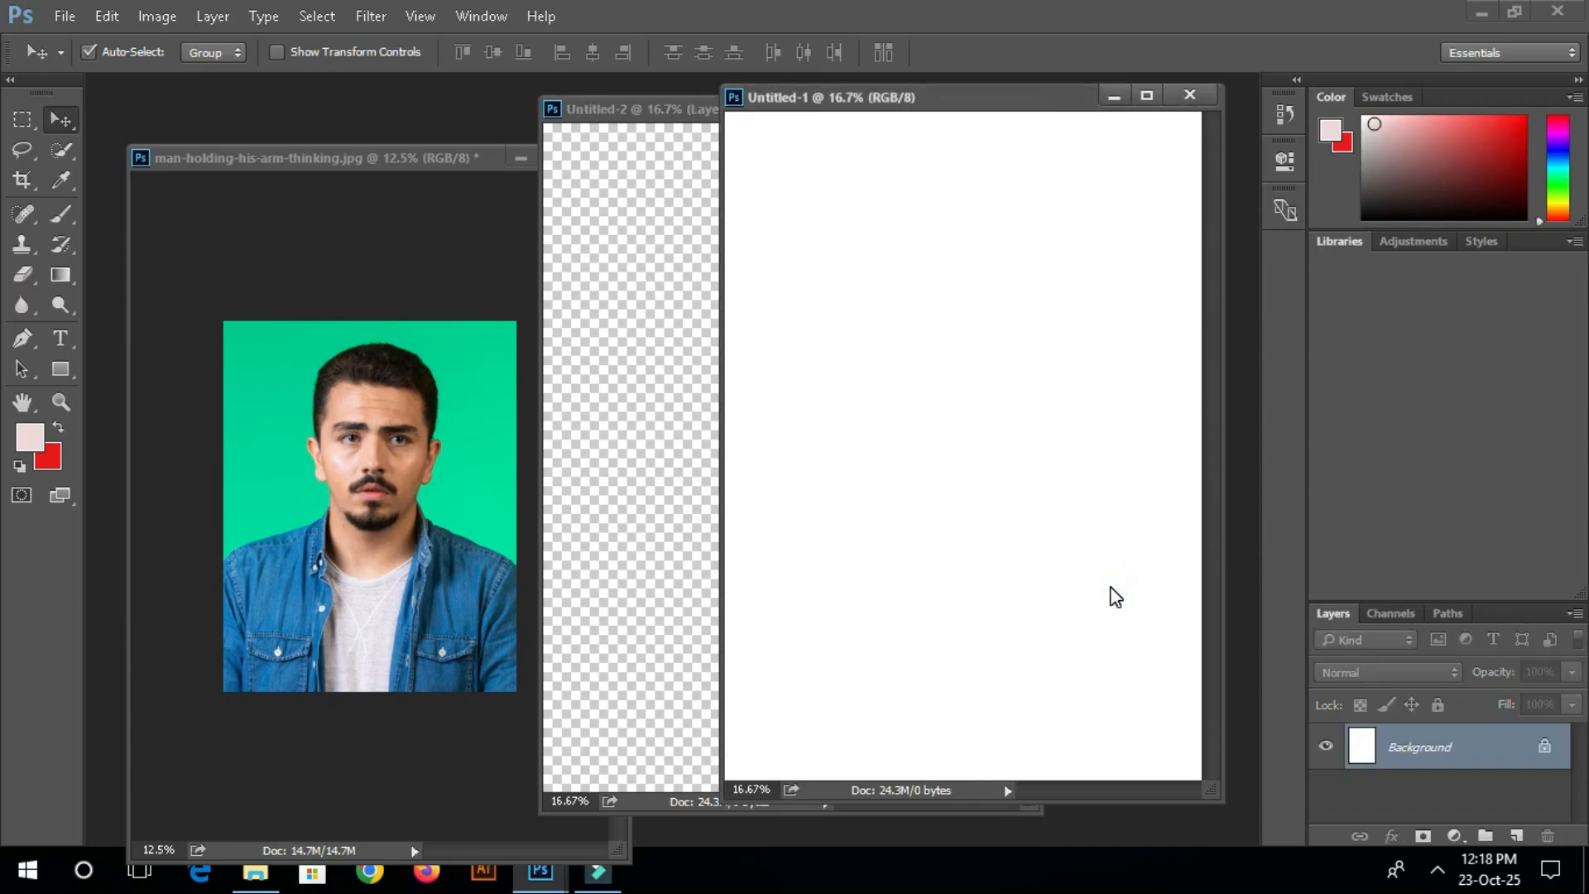
click(1190, 94)
Step: Copy the cropped photo into the transparent document with the Move tool, centring it on the page
click(365, 320)
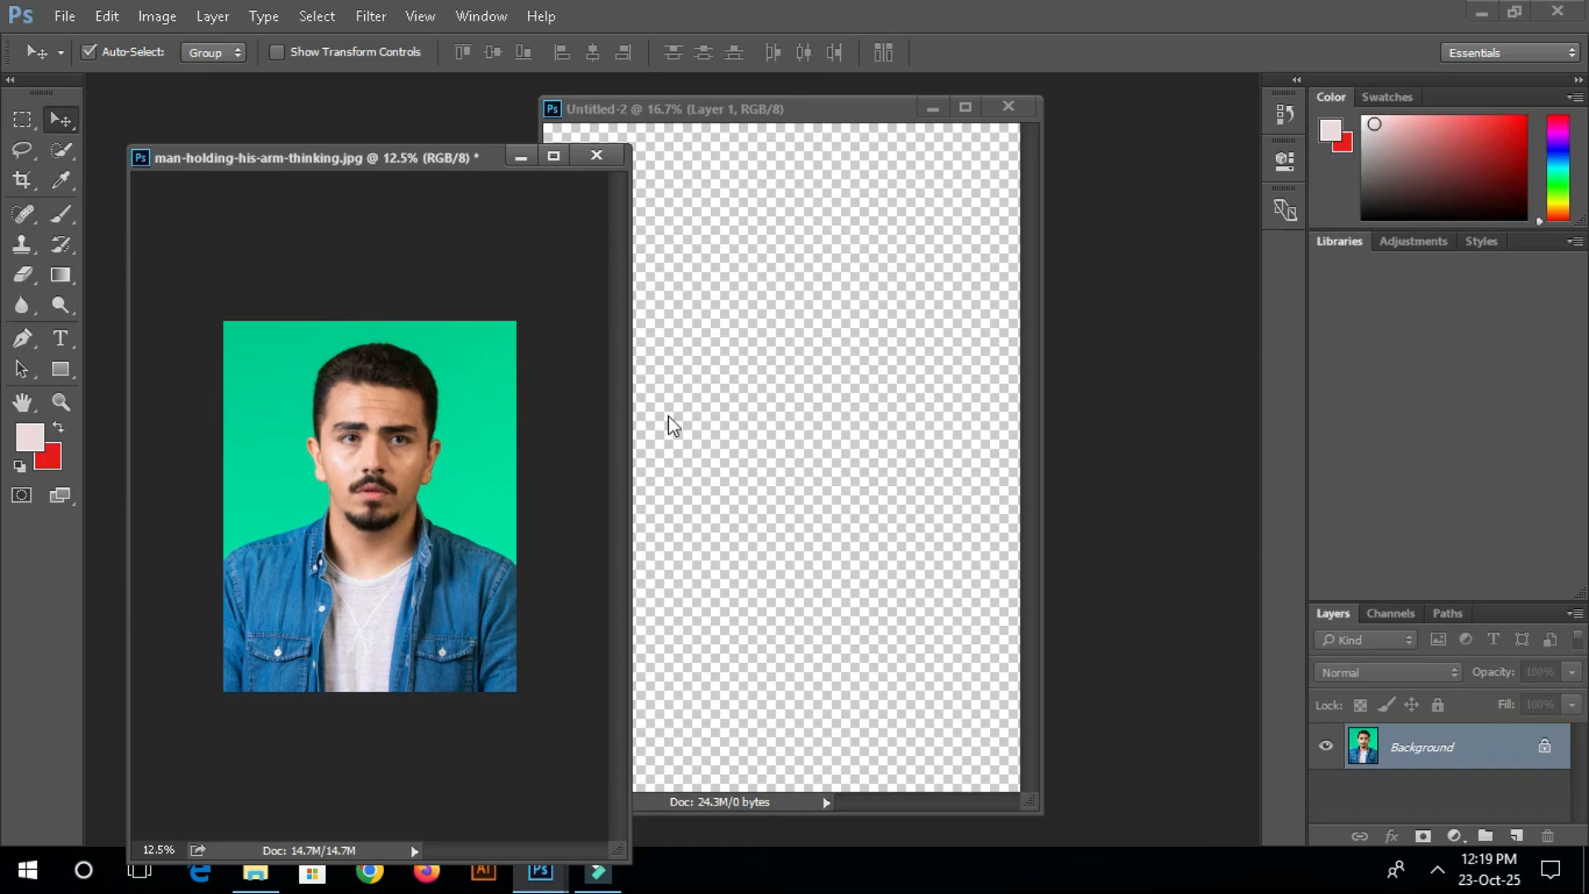
click(837, 418)
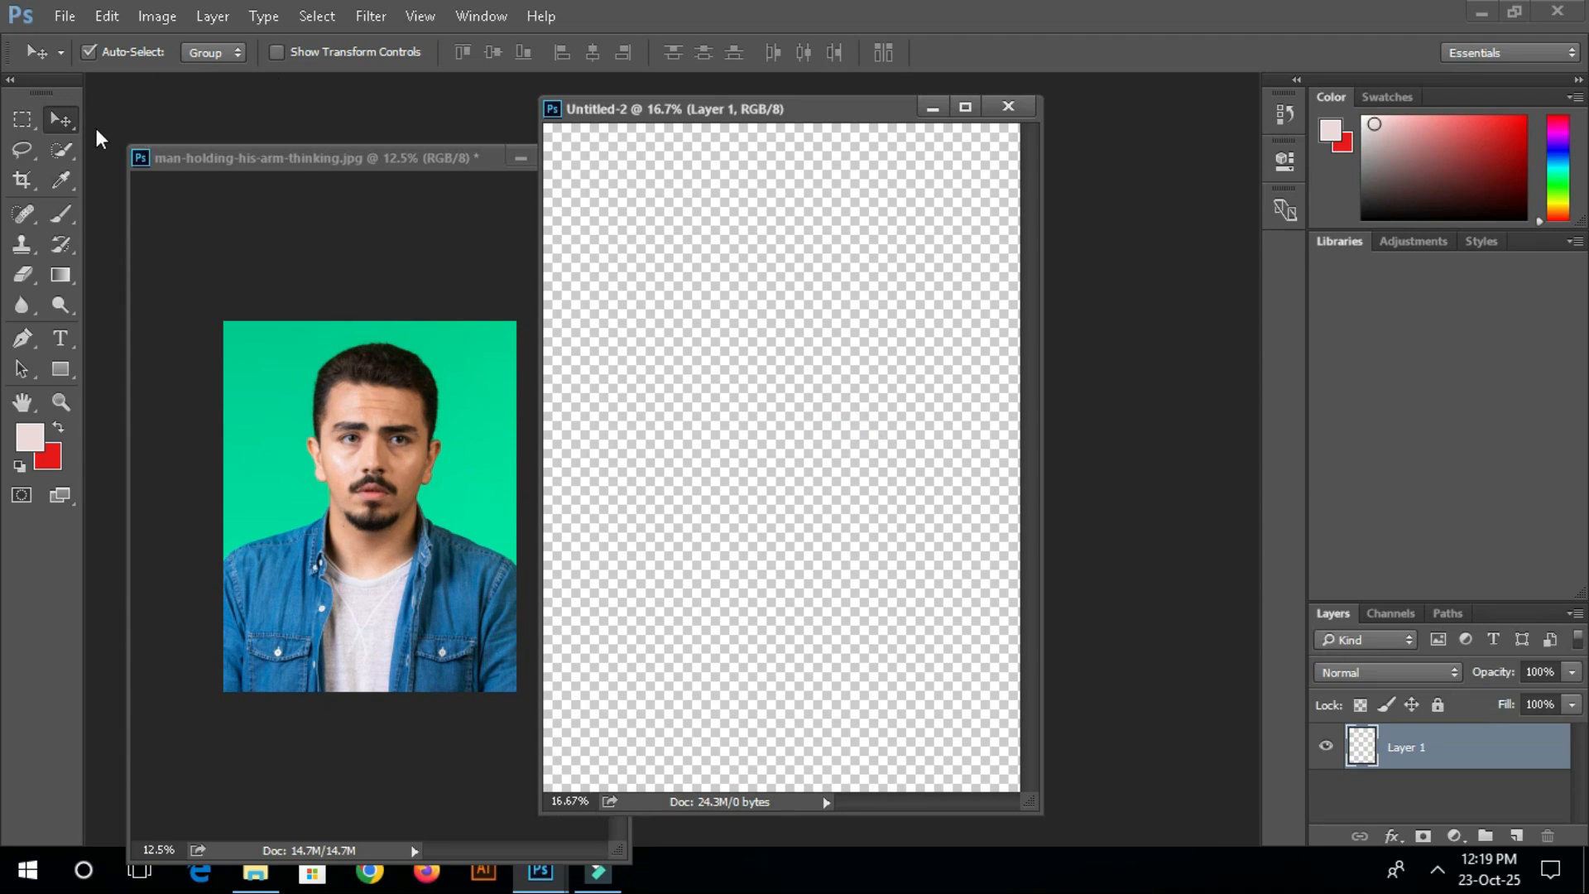
click(328, 440)
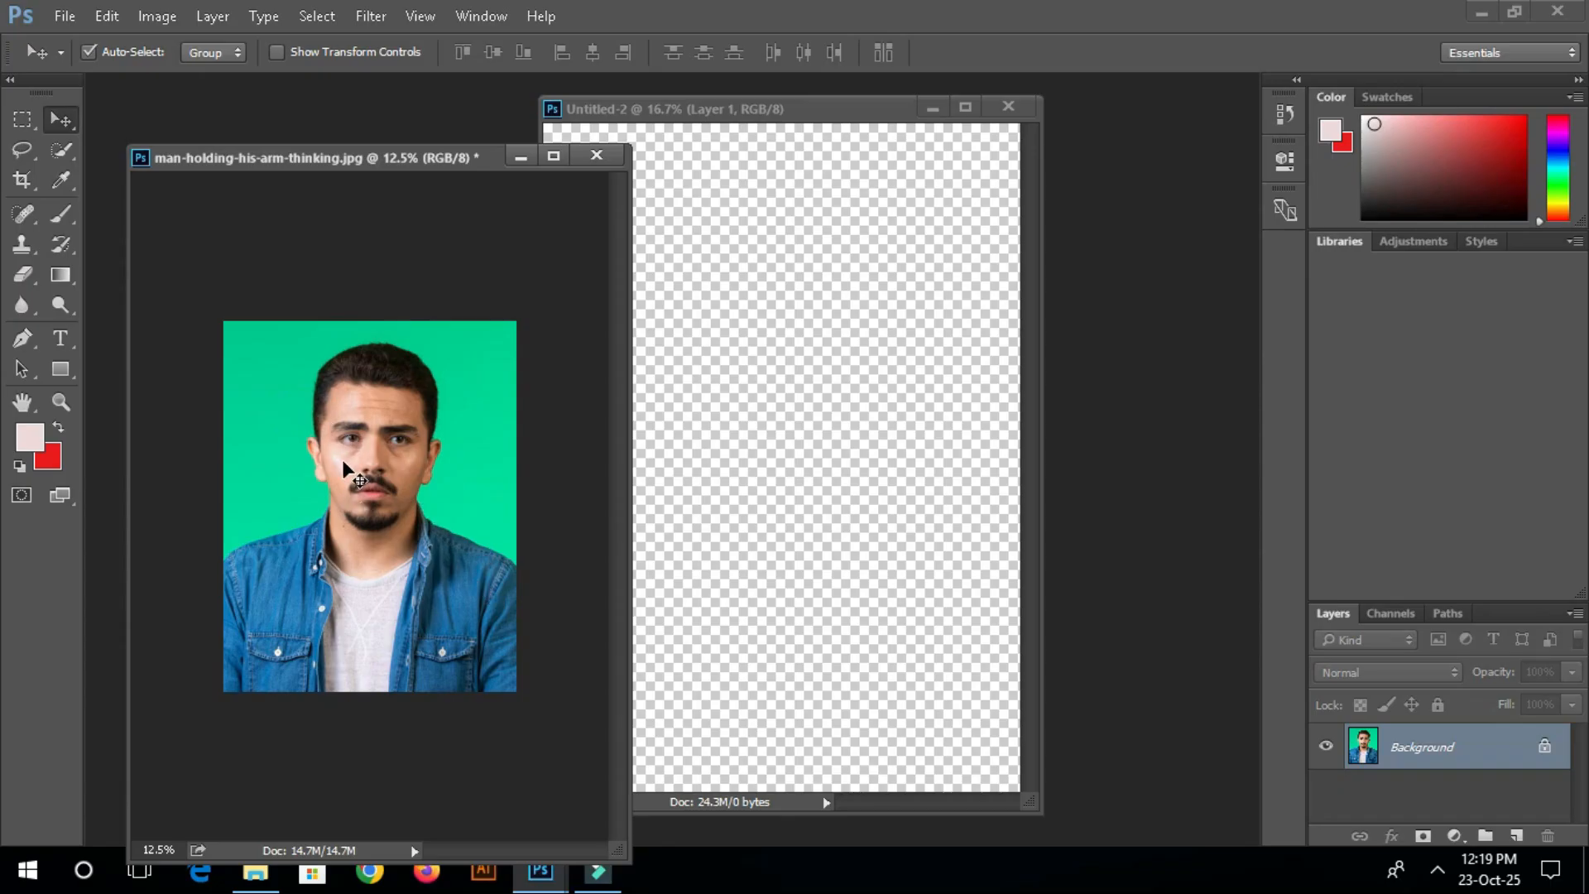
drag(345, 473, 808, 339)
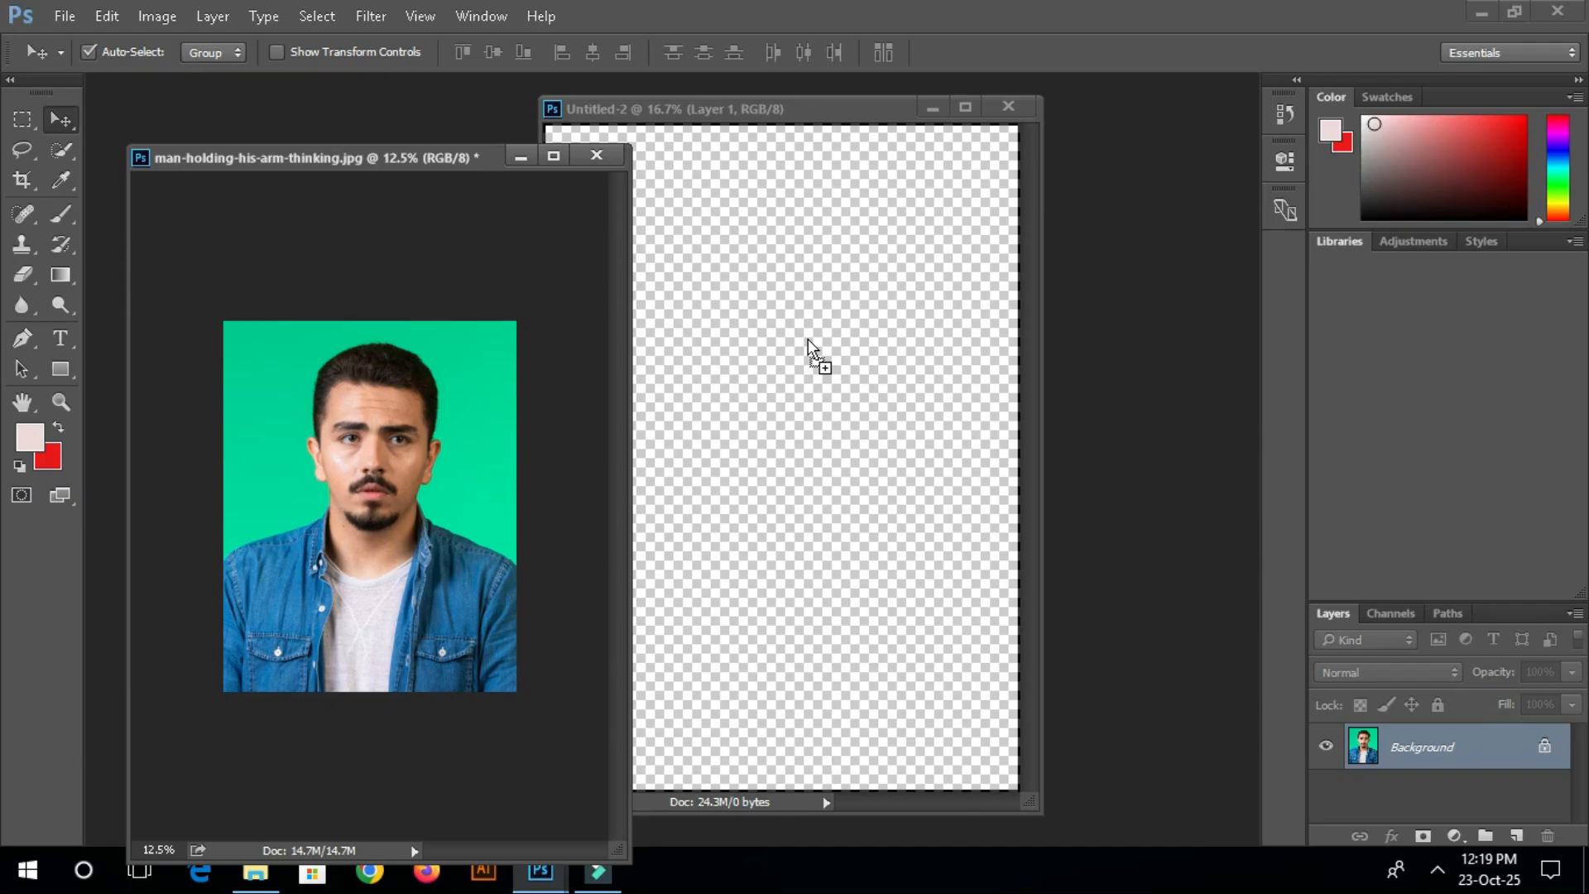
drag(856, 406, 768, 283)
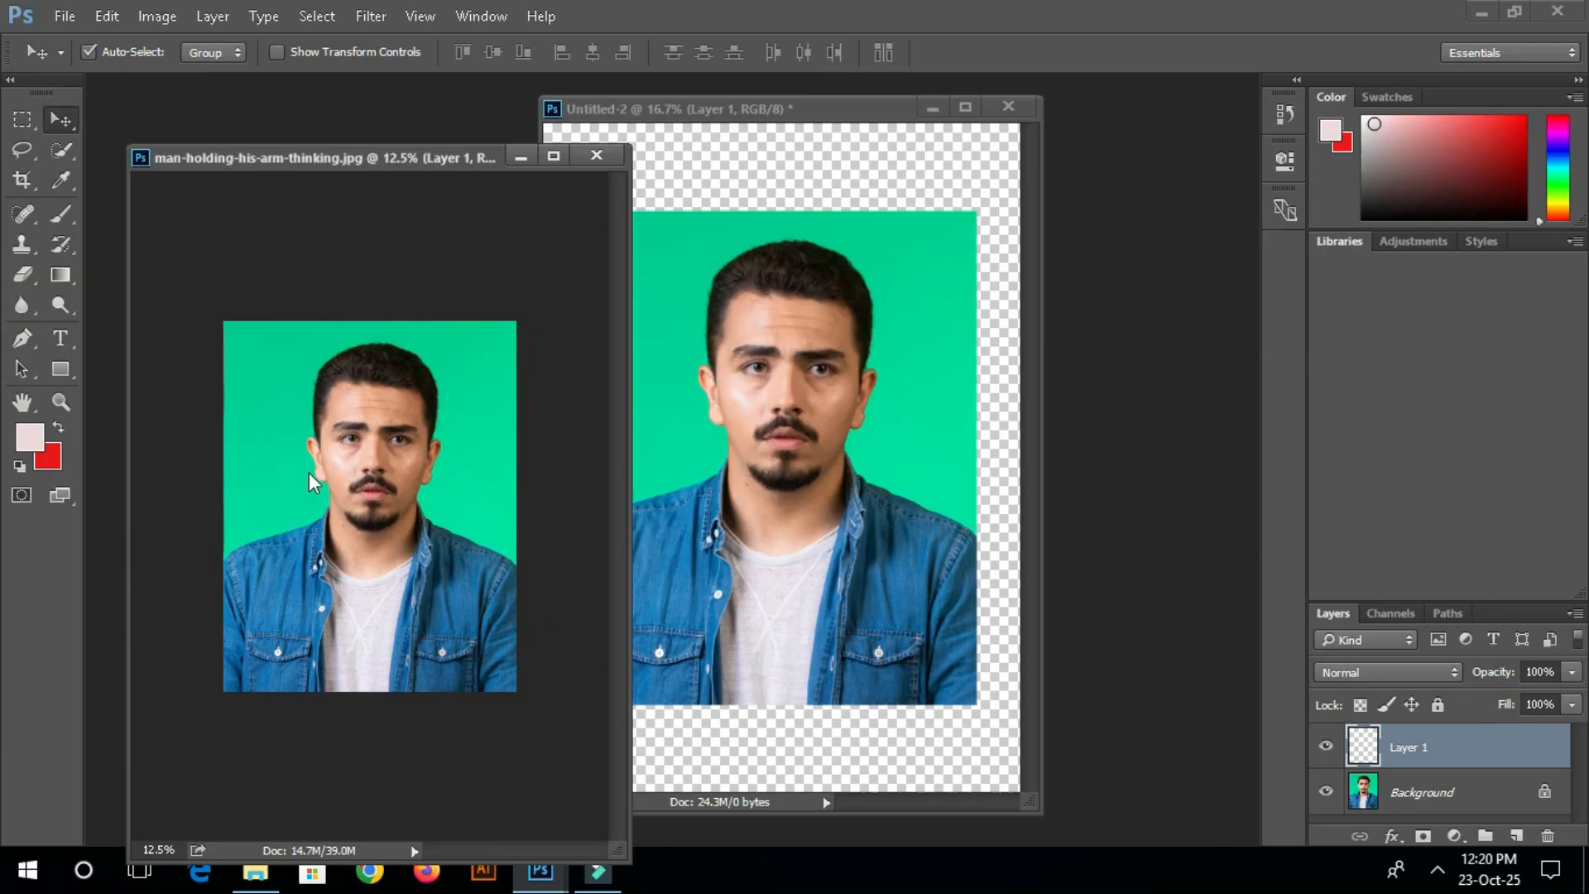
click(378, 455)
click(838, 472)
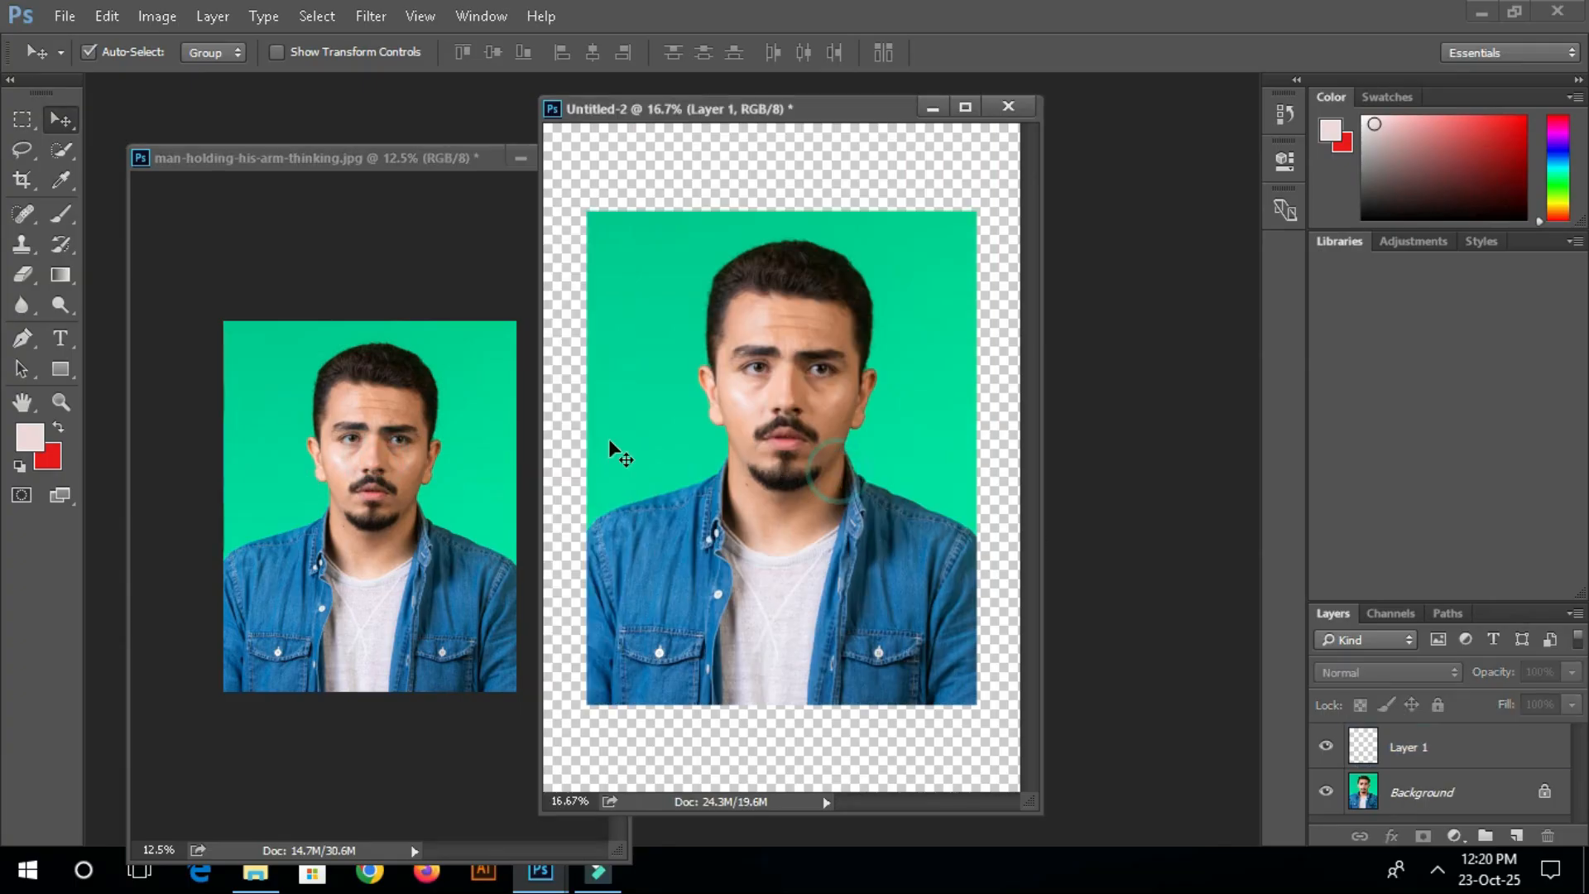
Step: Resize the cropped portrait to 1.5 by 1.9 inches at 300 pixels/inch in its original document
click(431, 445)
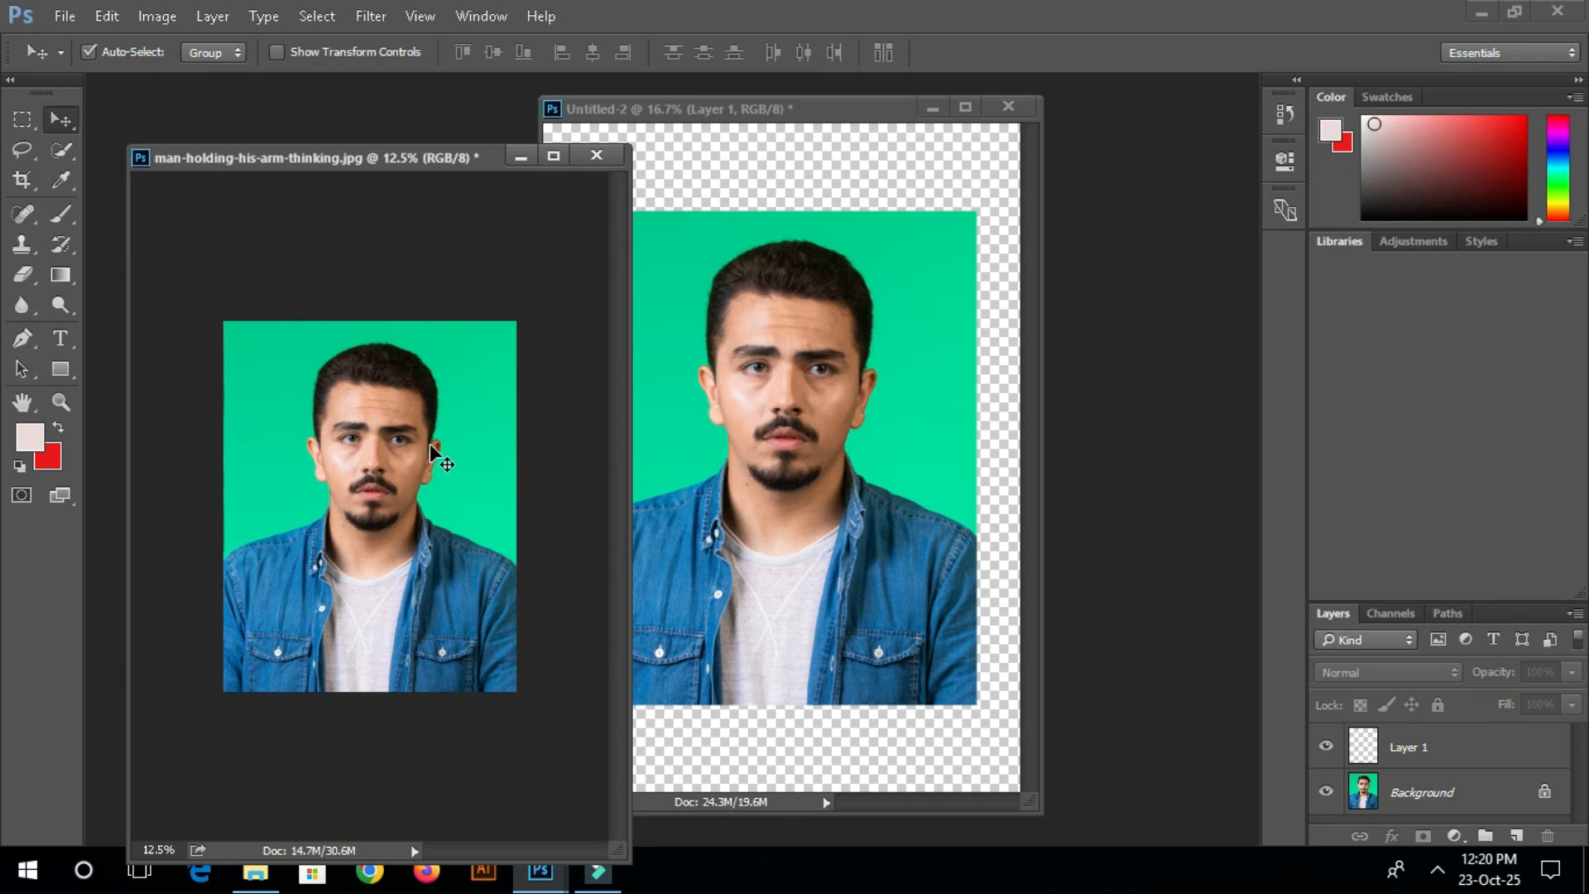
click(18, 180)
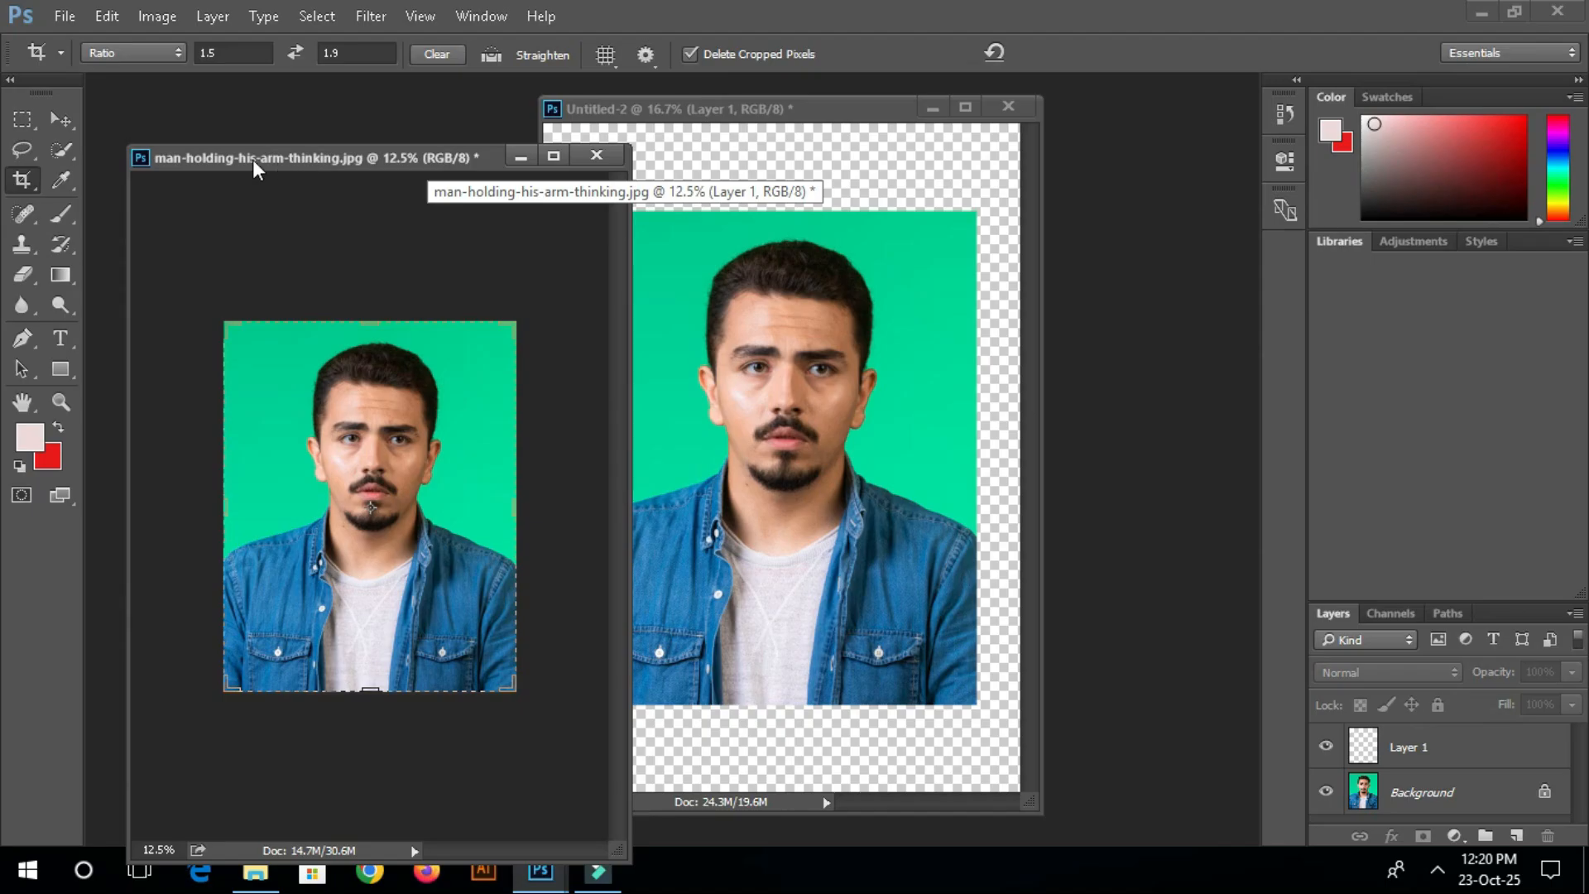
right_click(390, 158)
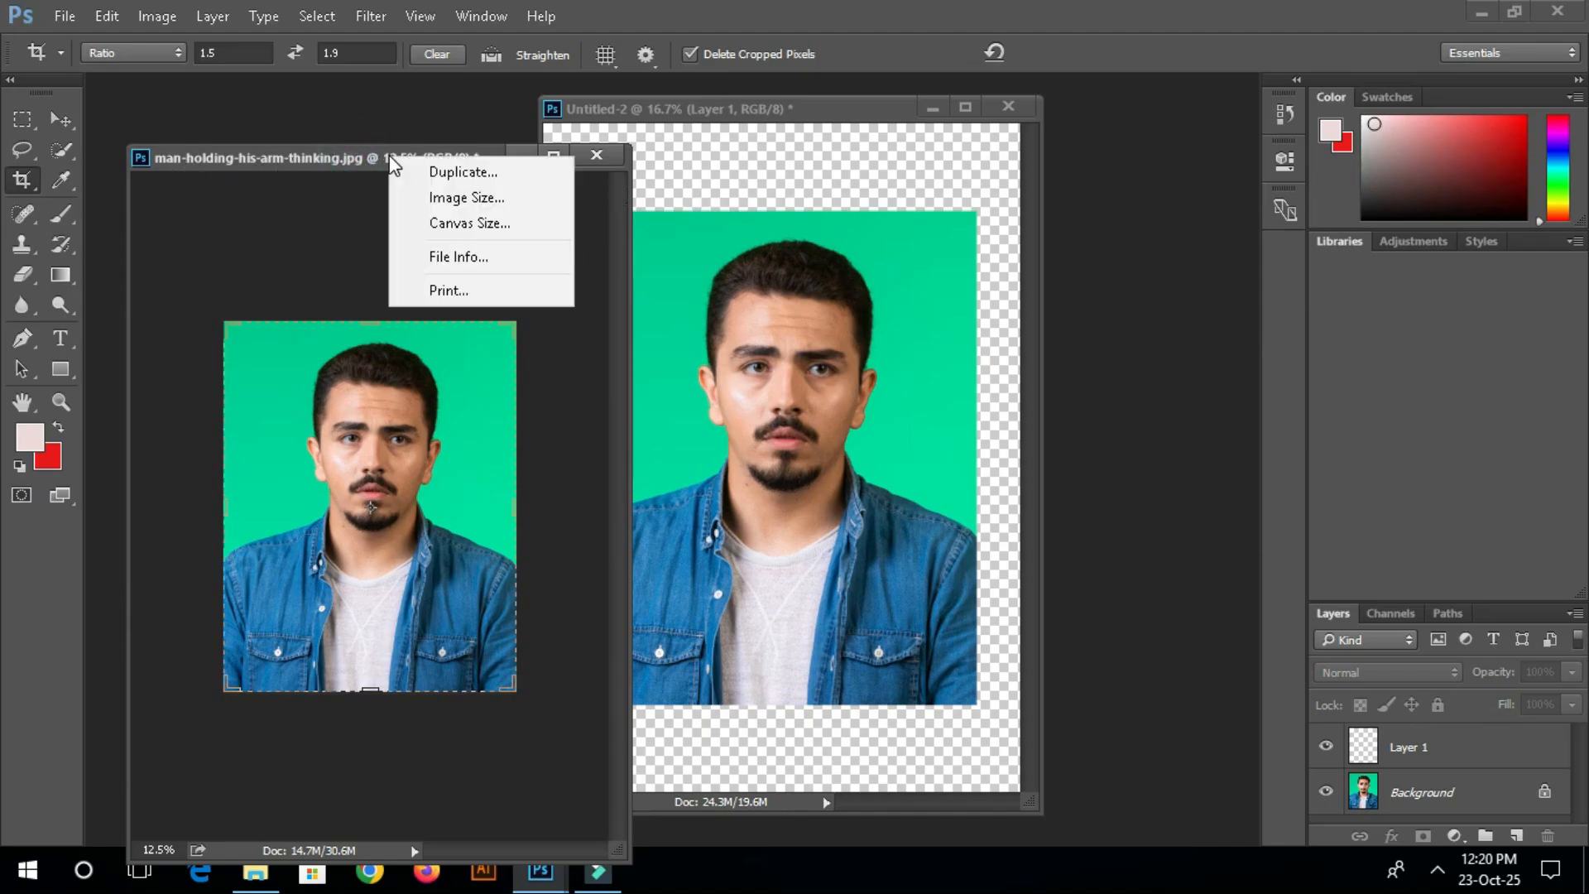
click(461, 197)
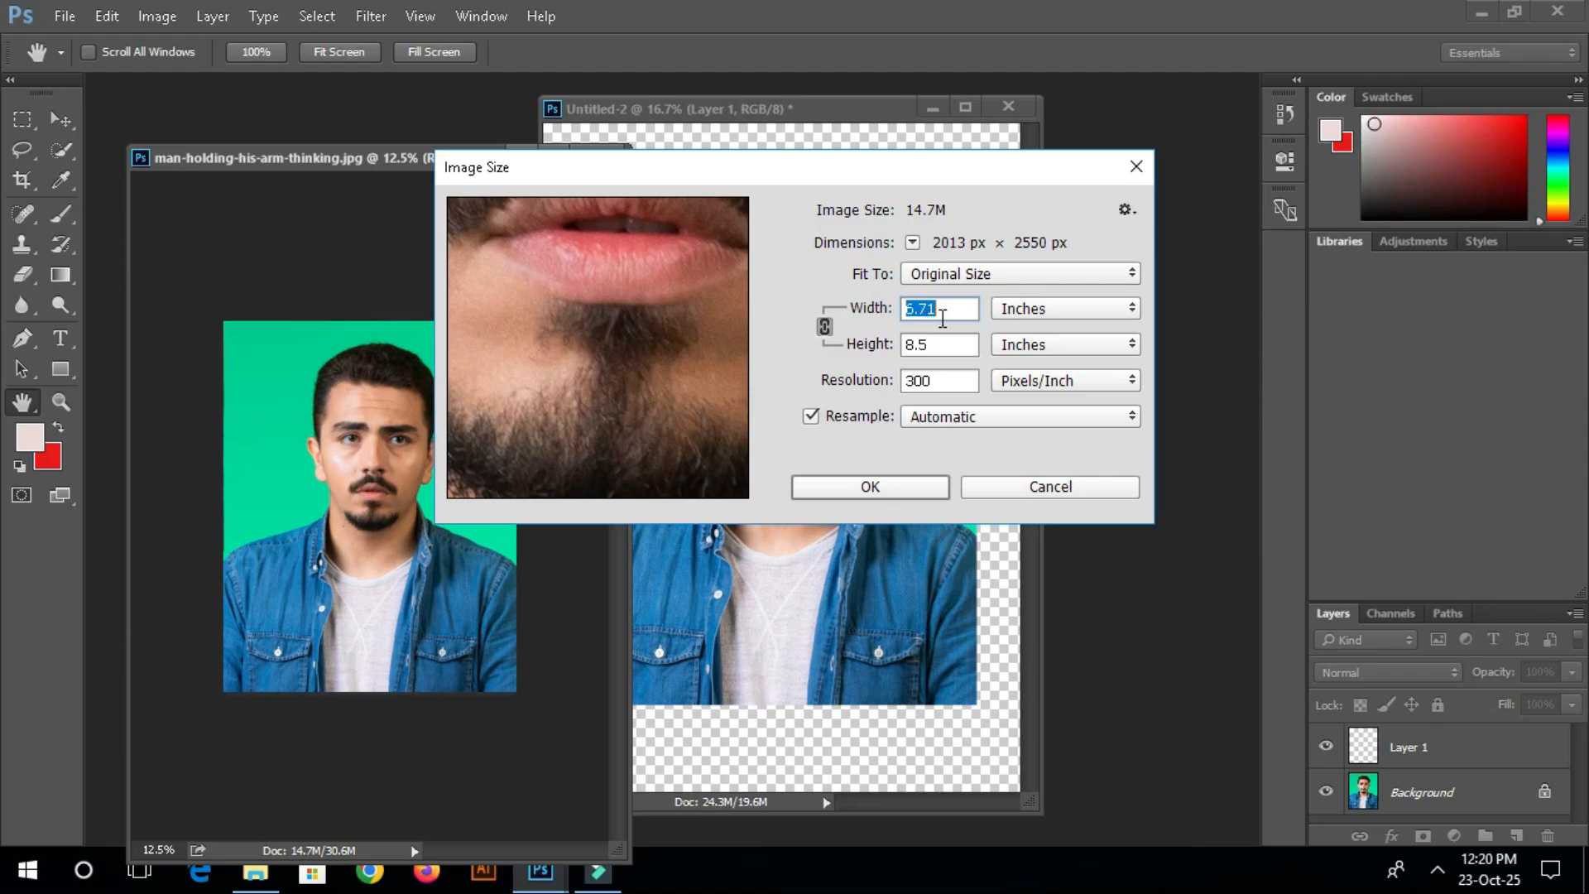
double_click(946, 319)
drag(944, 311, 857, 316)
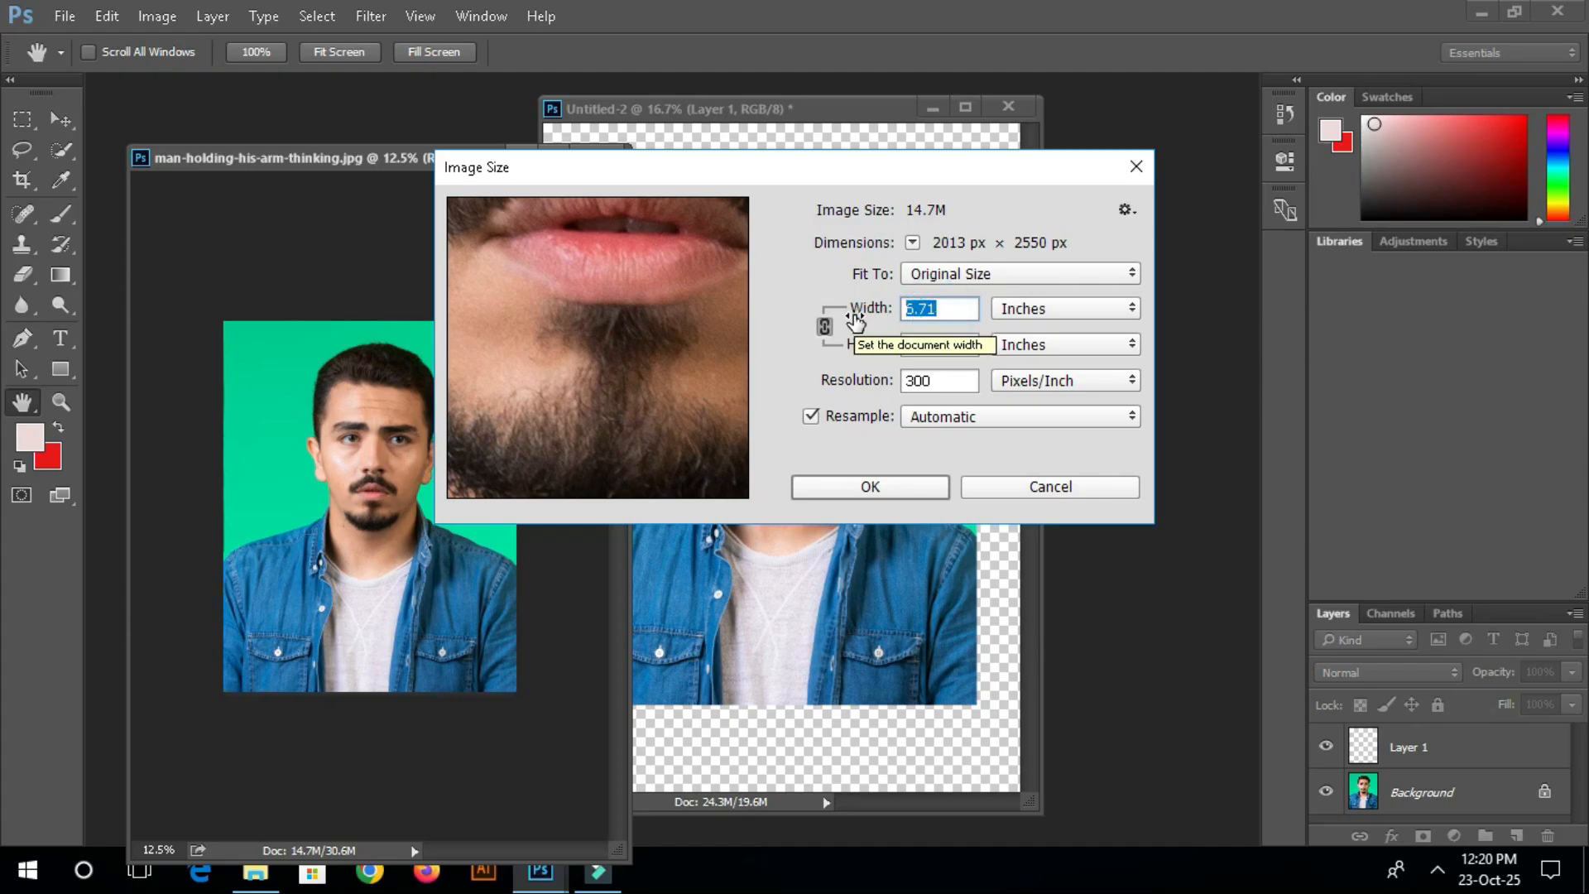
text(1.5)
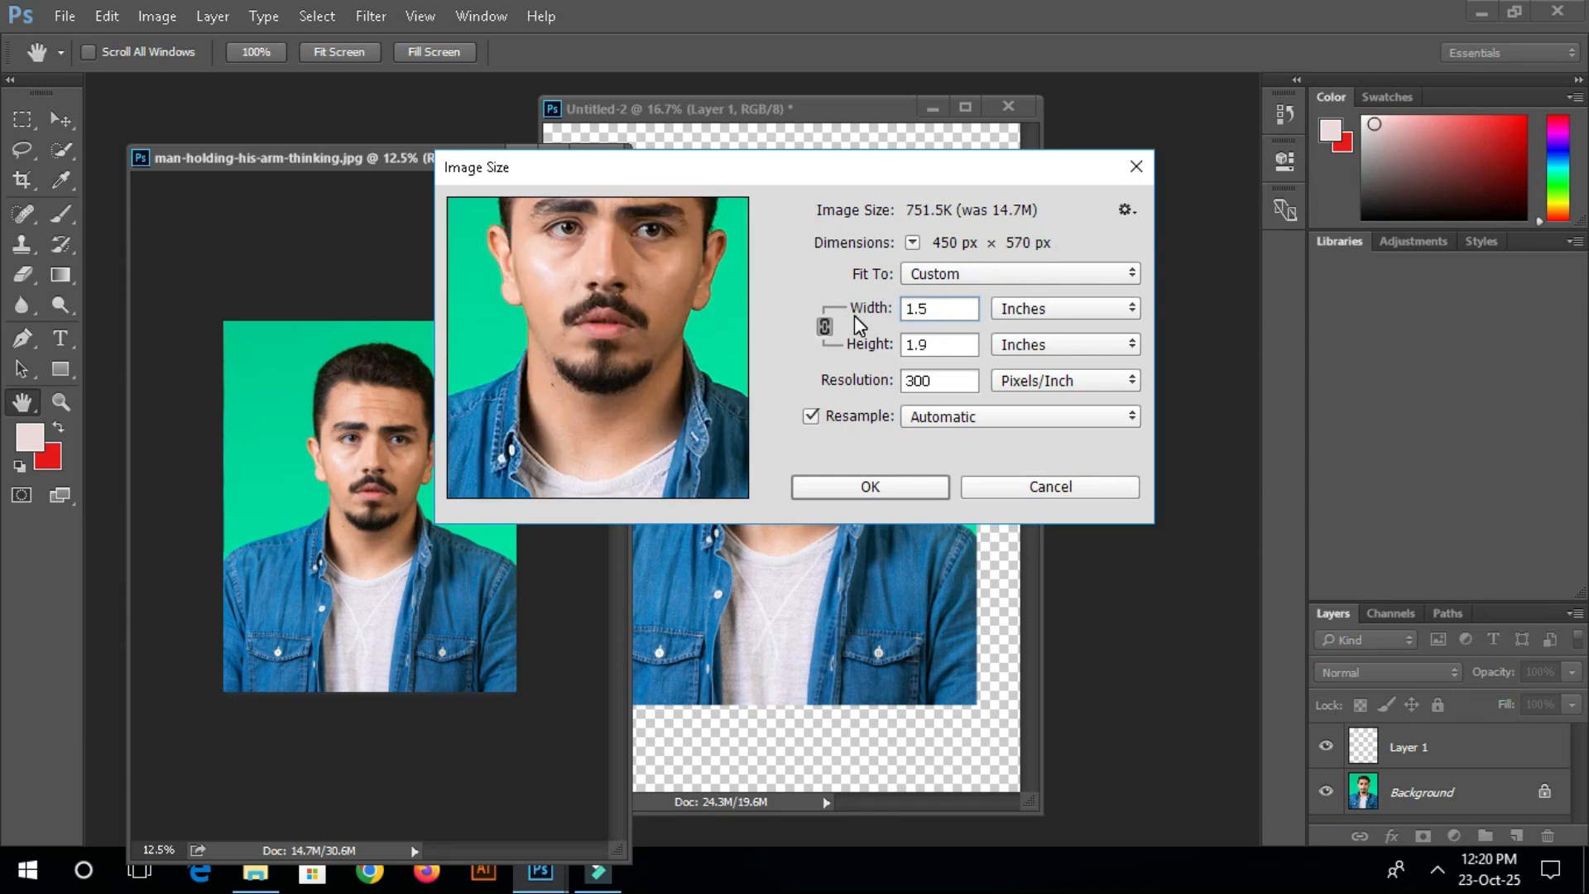
click(895, 480)
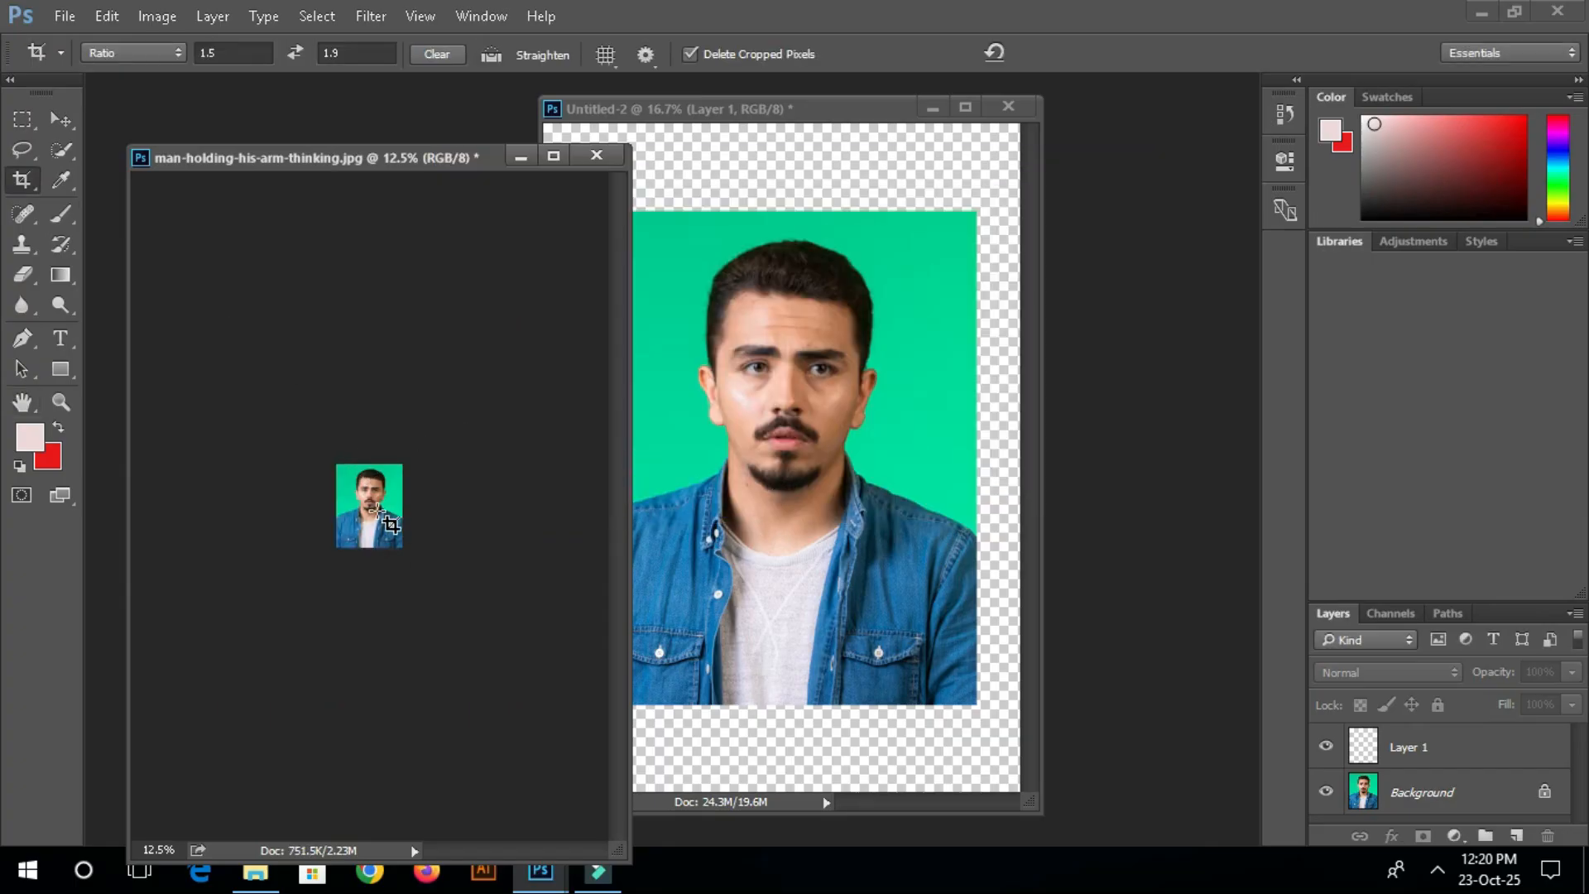
key(ctrl+0)
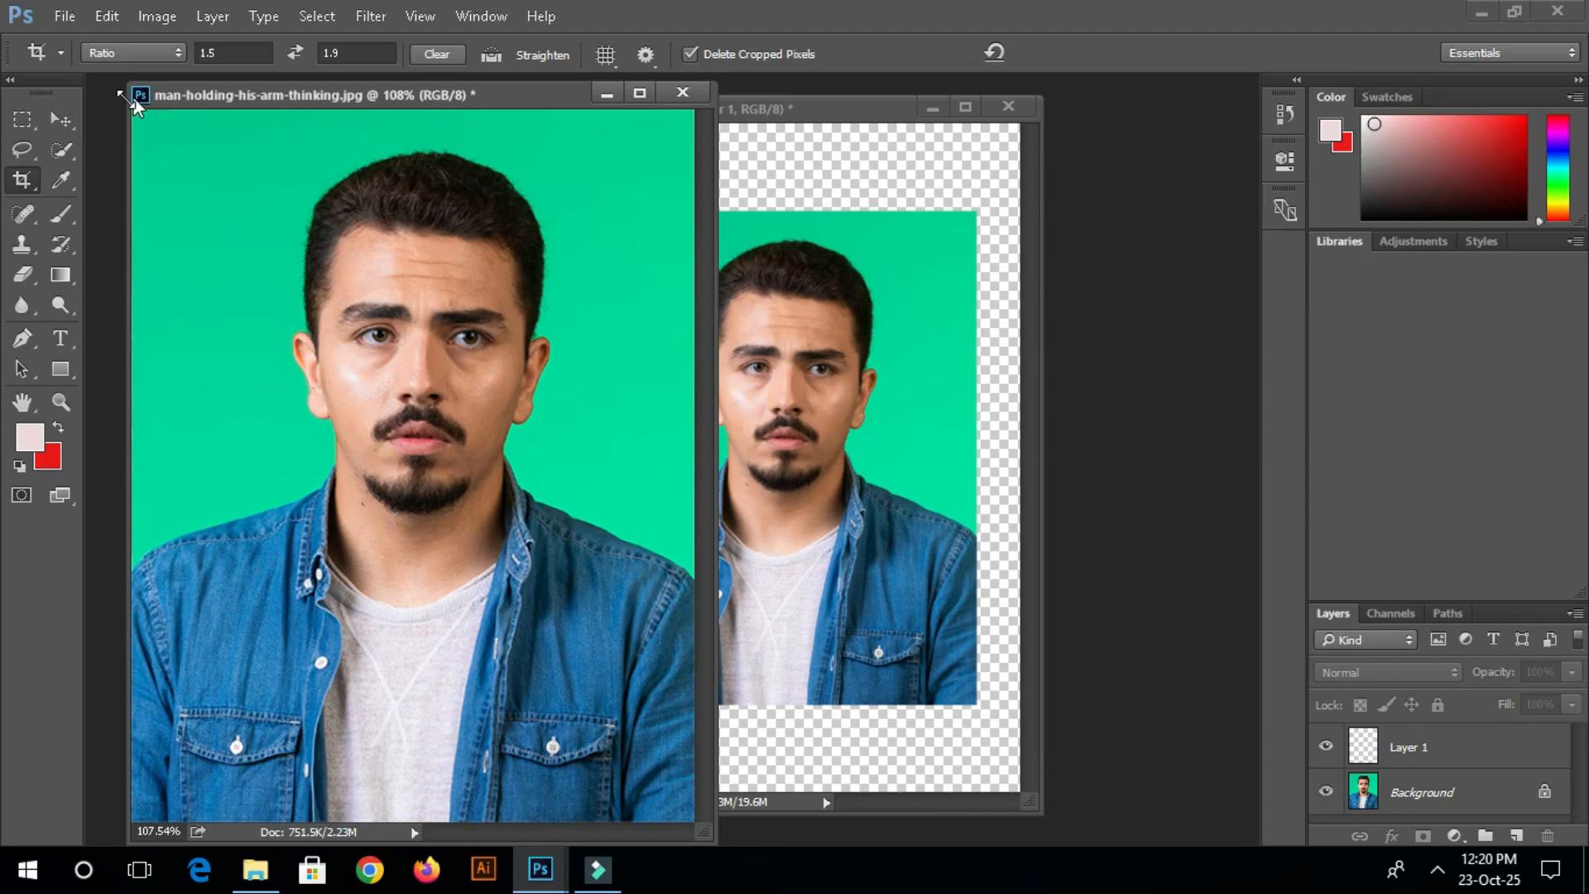
Step: Move the large photo copy up towards the upper edge of the transparent page with the Move tool
click(60, 119)
click(853, 461)
click(784, 488)
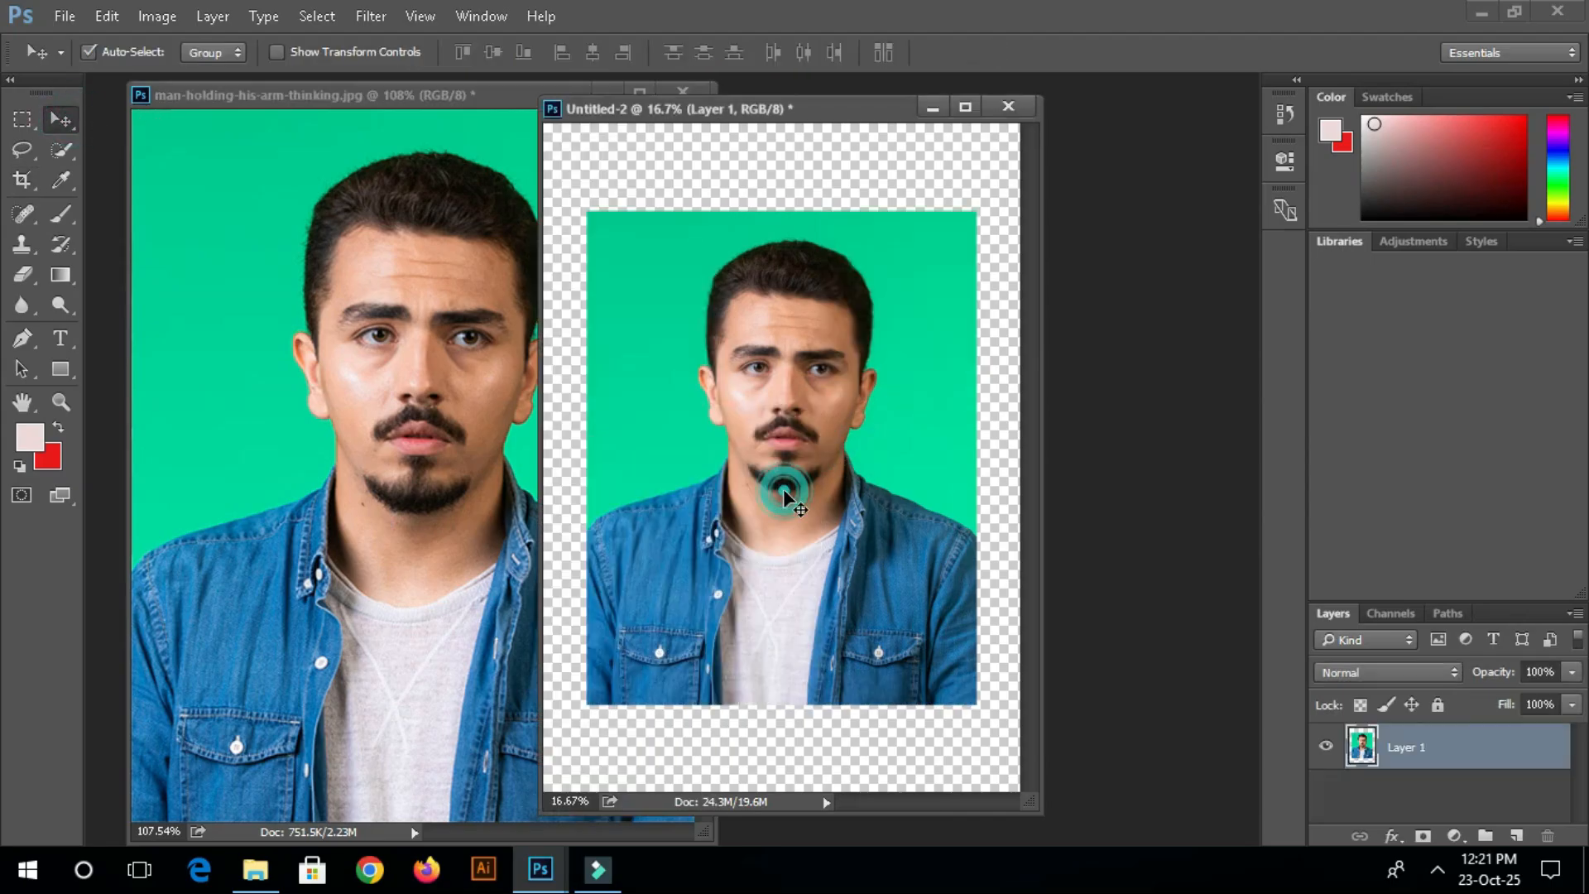
click(780, 441)
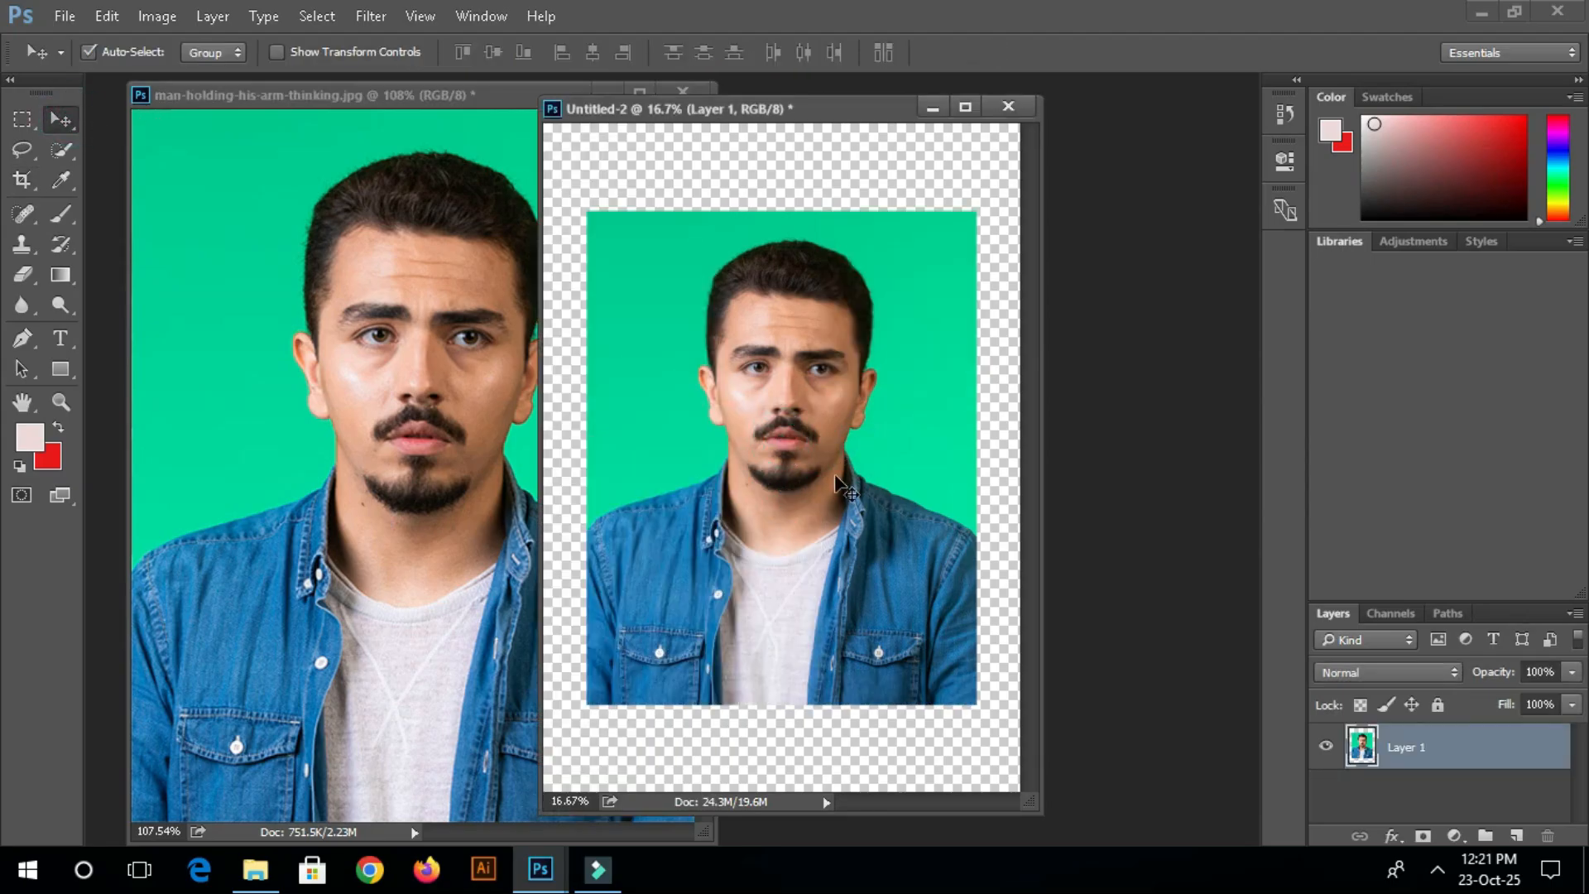
click(774, 429)
click(797, 535)
drag(809, 387, 785, 553)
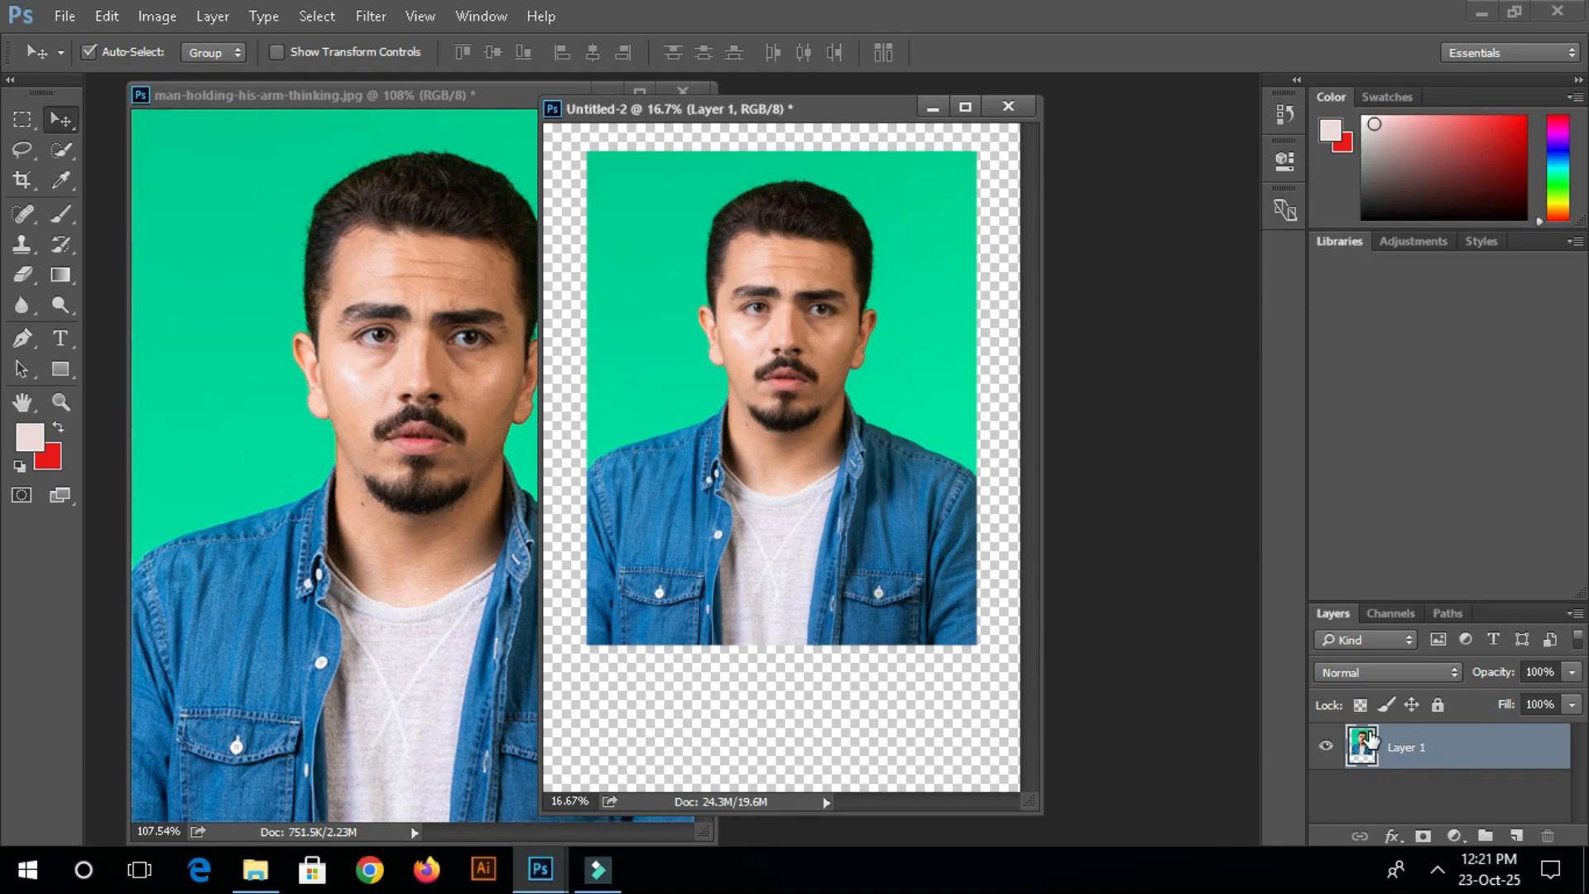
Step: Add an empty layer beneath the large photo in the transparent document and delete the photo's layer
click(1515, 836)
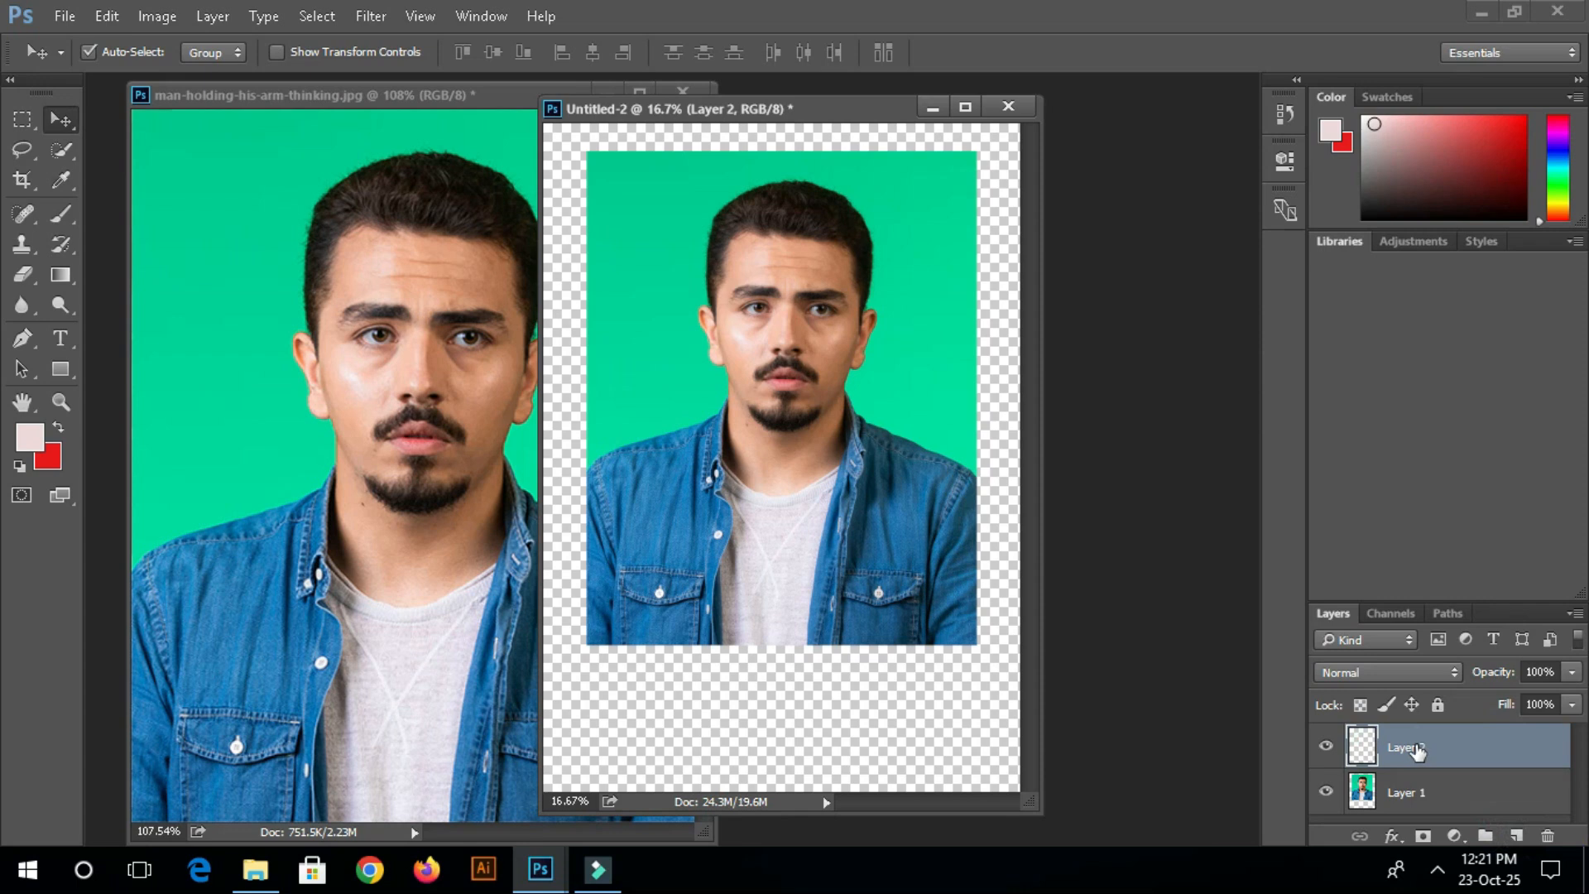
drag(1412, 755, 1412, 804)
click(1409, 747)
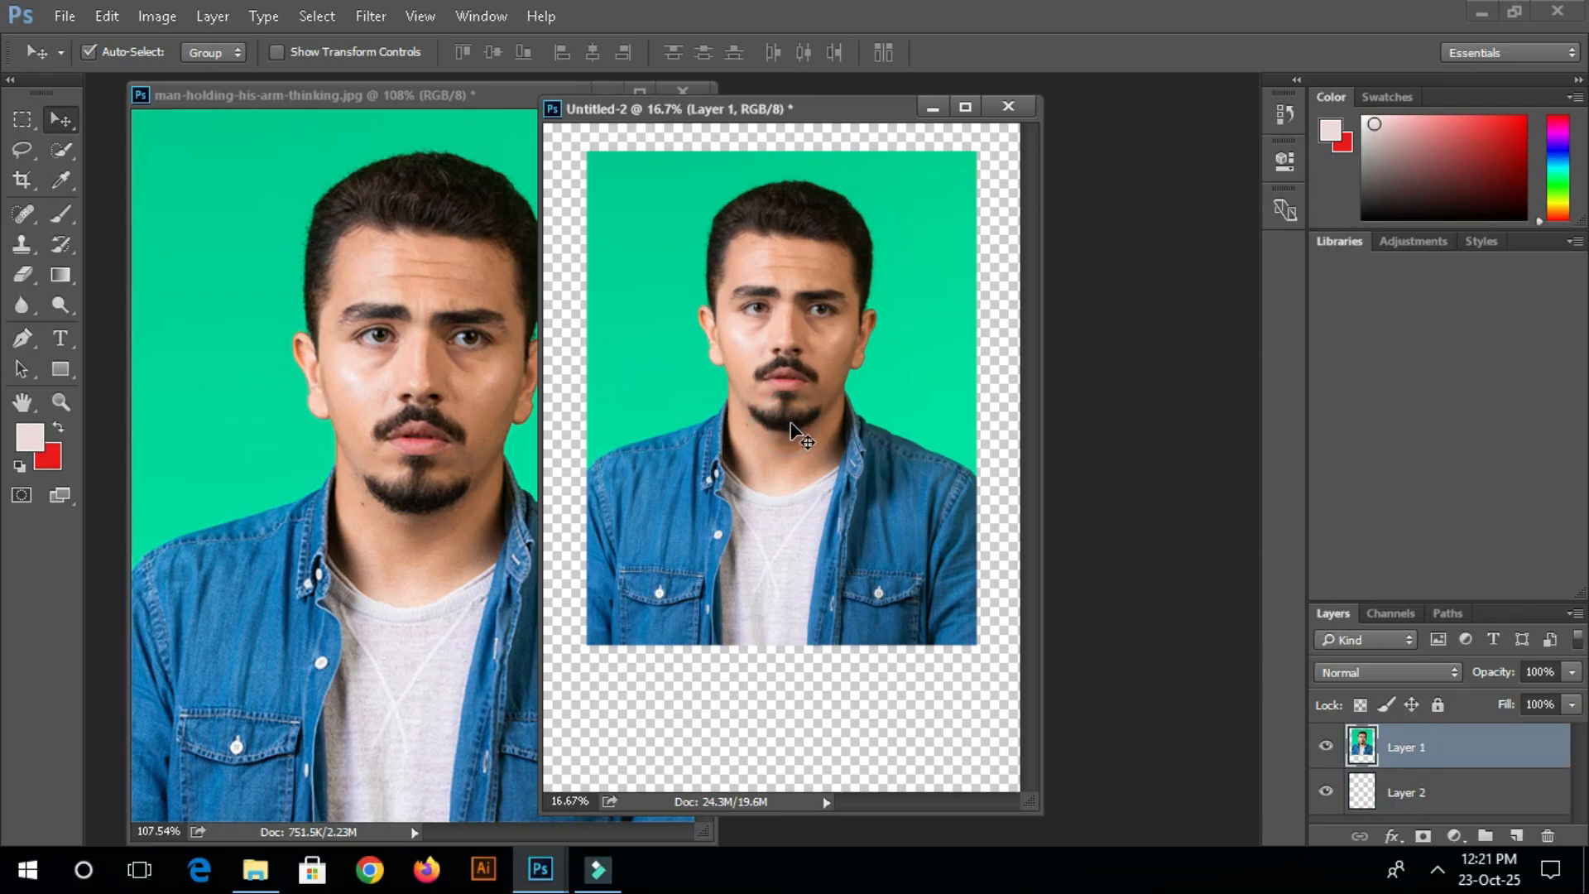
key(Delete)
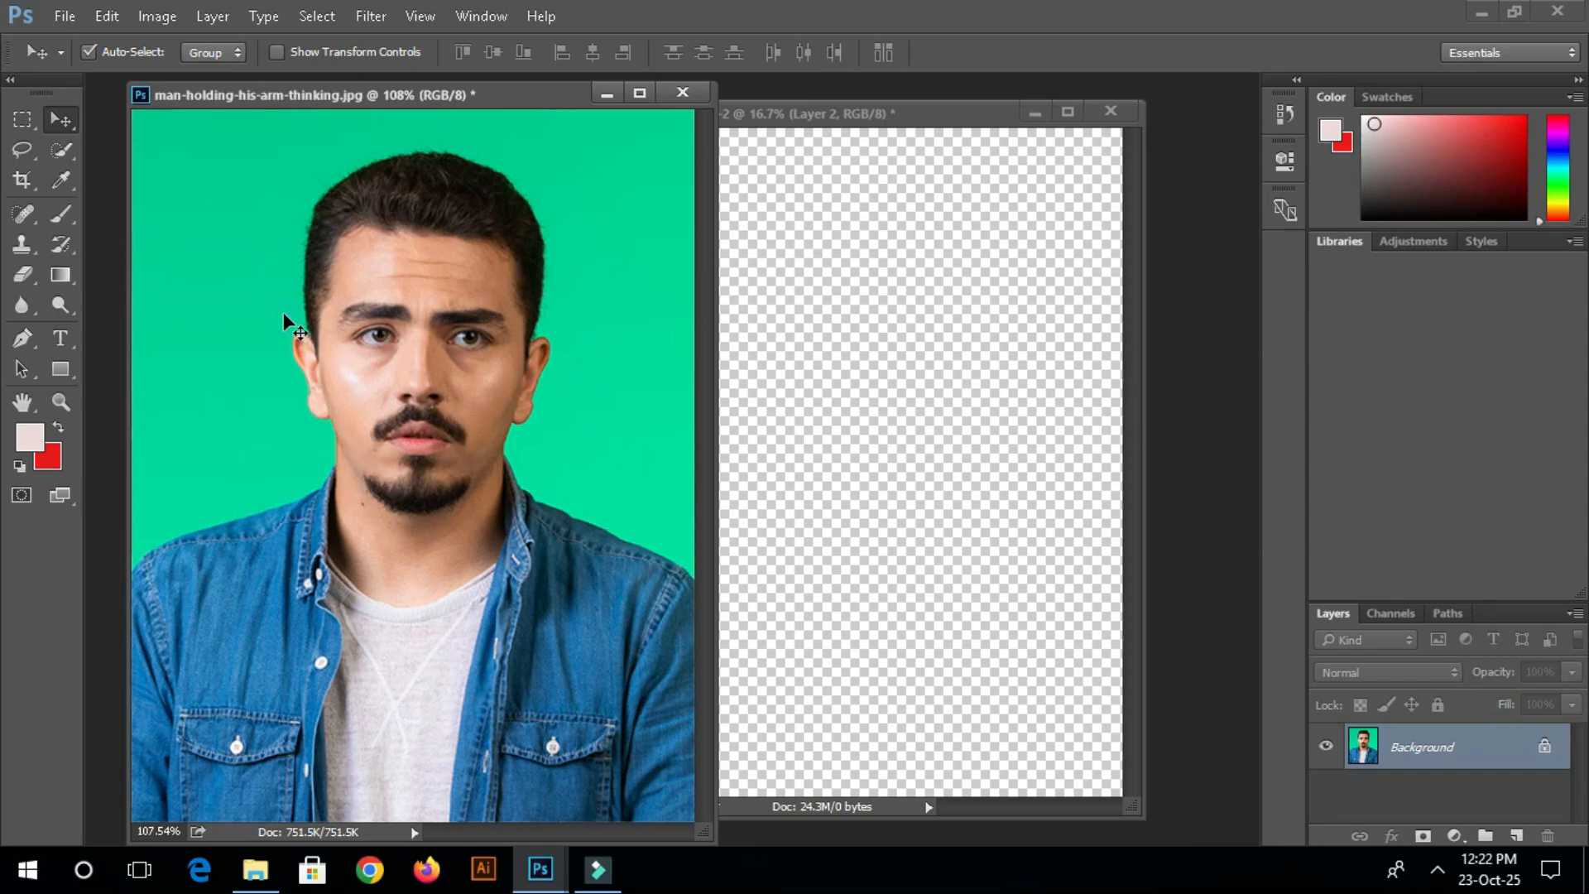
Step: Copy the resized portrait into the transparent document, maximize that document, and place the portrait in the page's upper-left corner
drag(366, 356, 837, 405)
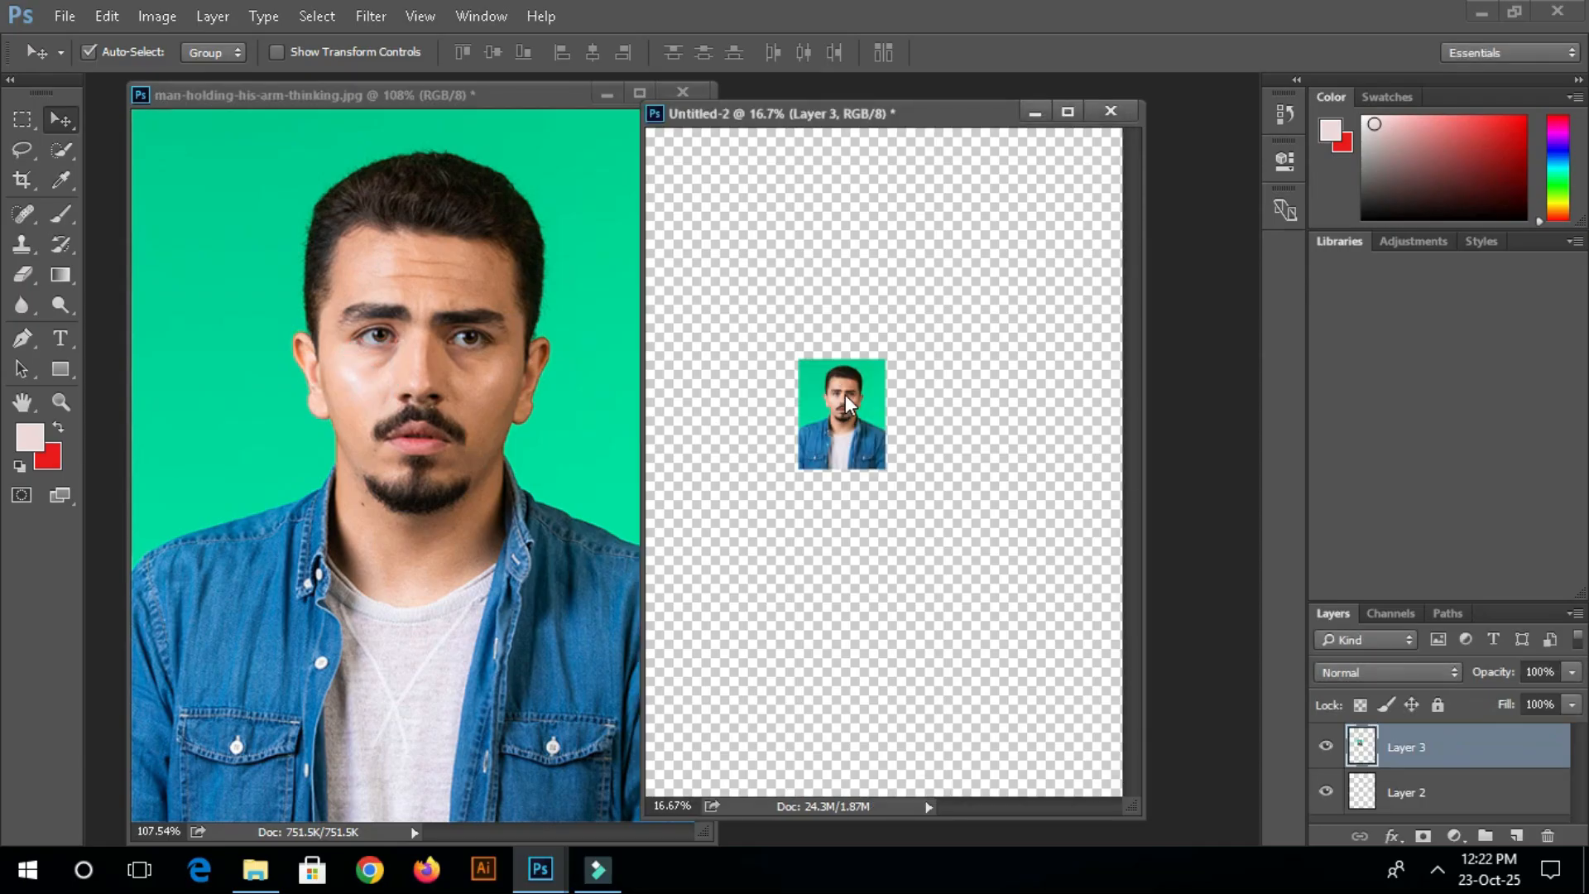
click(1067, 113)
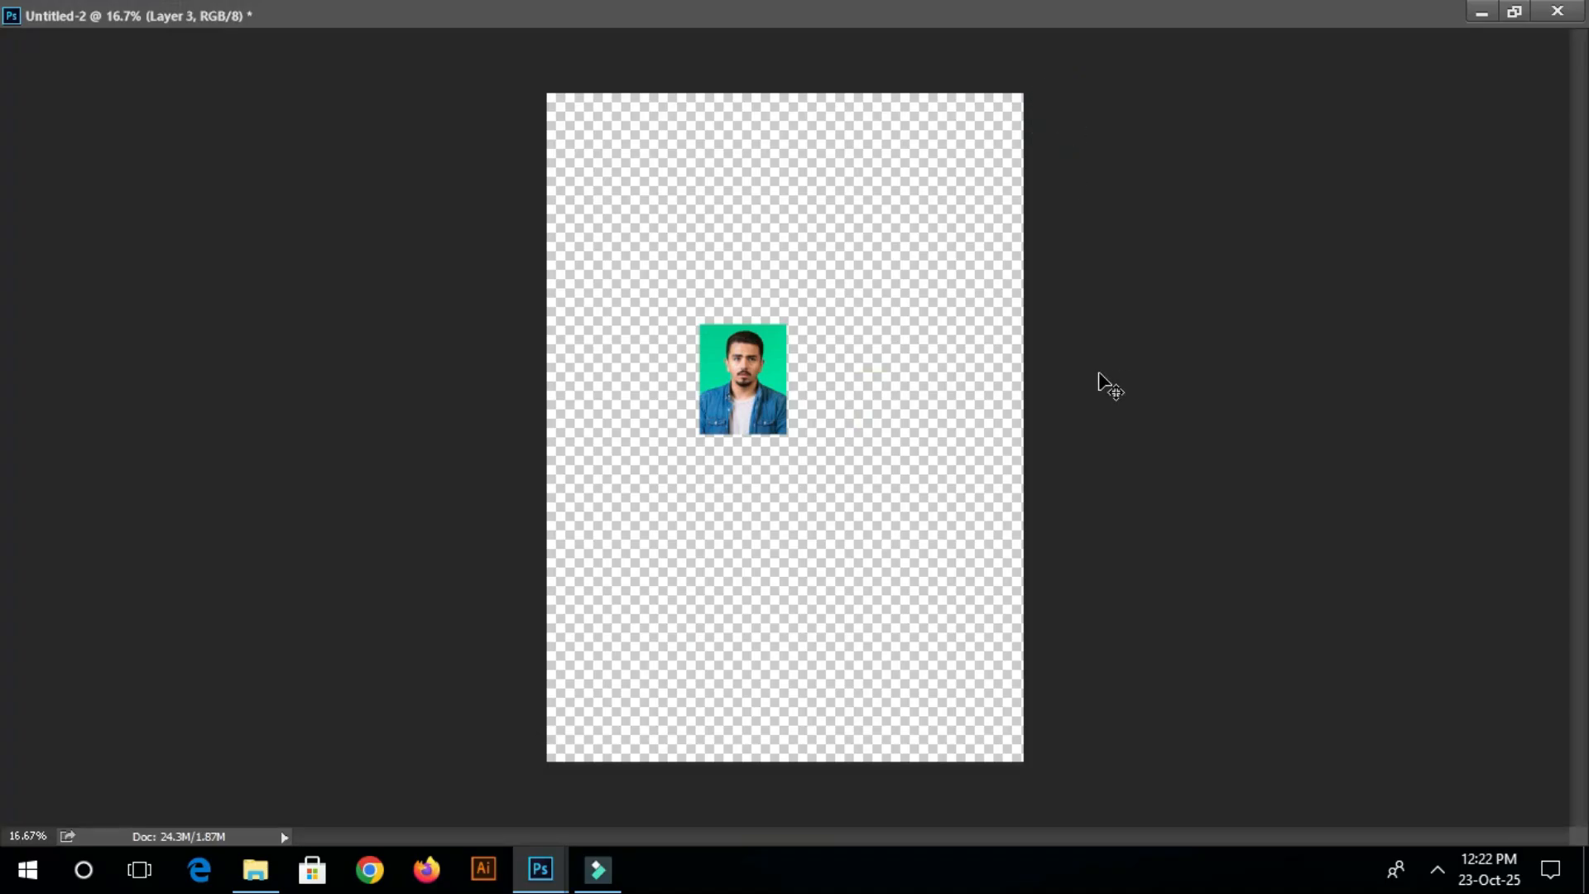
scroll(1099, 374, up, 1)
drag(743, 377, 578, 131)
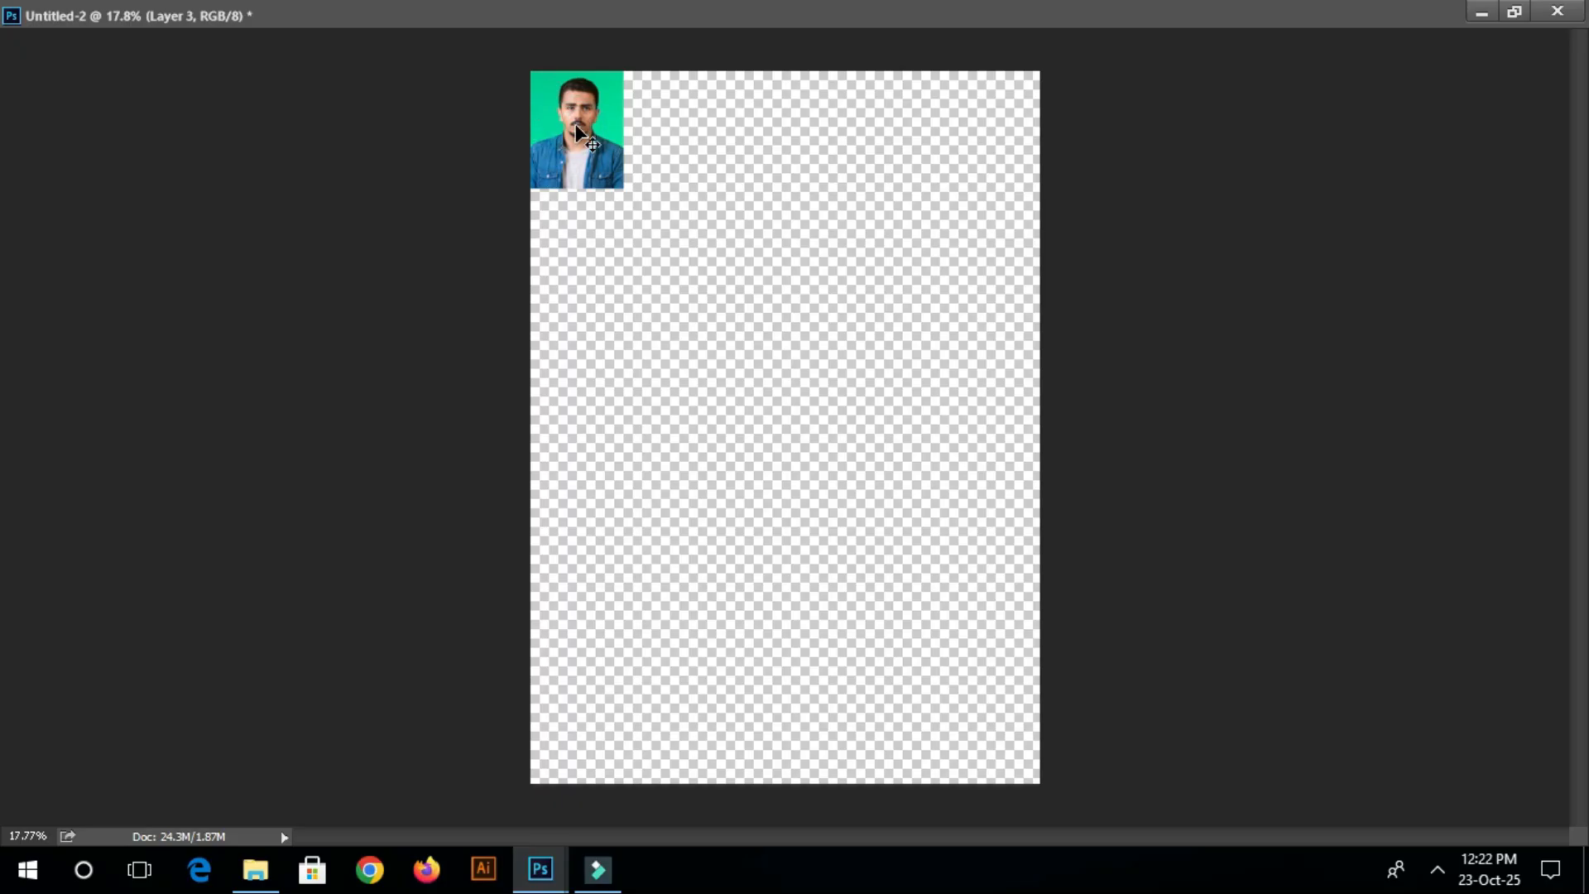
Step: Nudge the portrait right and down to leave a small margin from the page's left and upper edges
key(shift+Right)
key(shift+Right)
key(shift+Right)
key(shift+Right)
key(shift+Right)
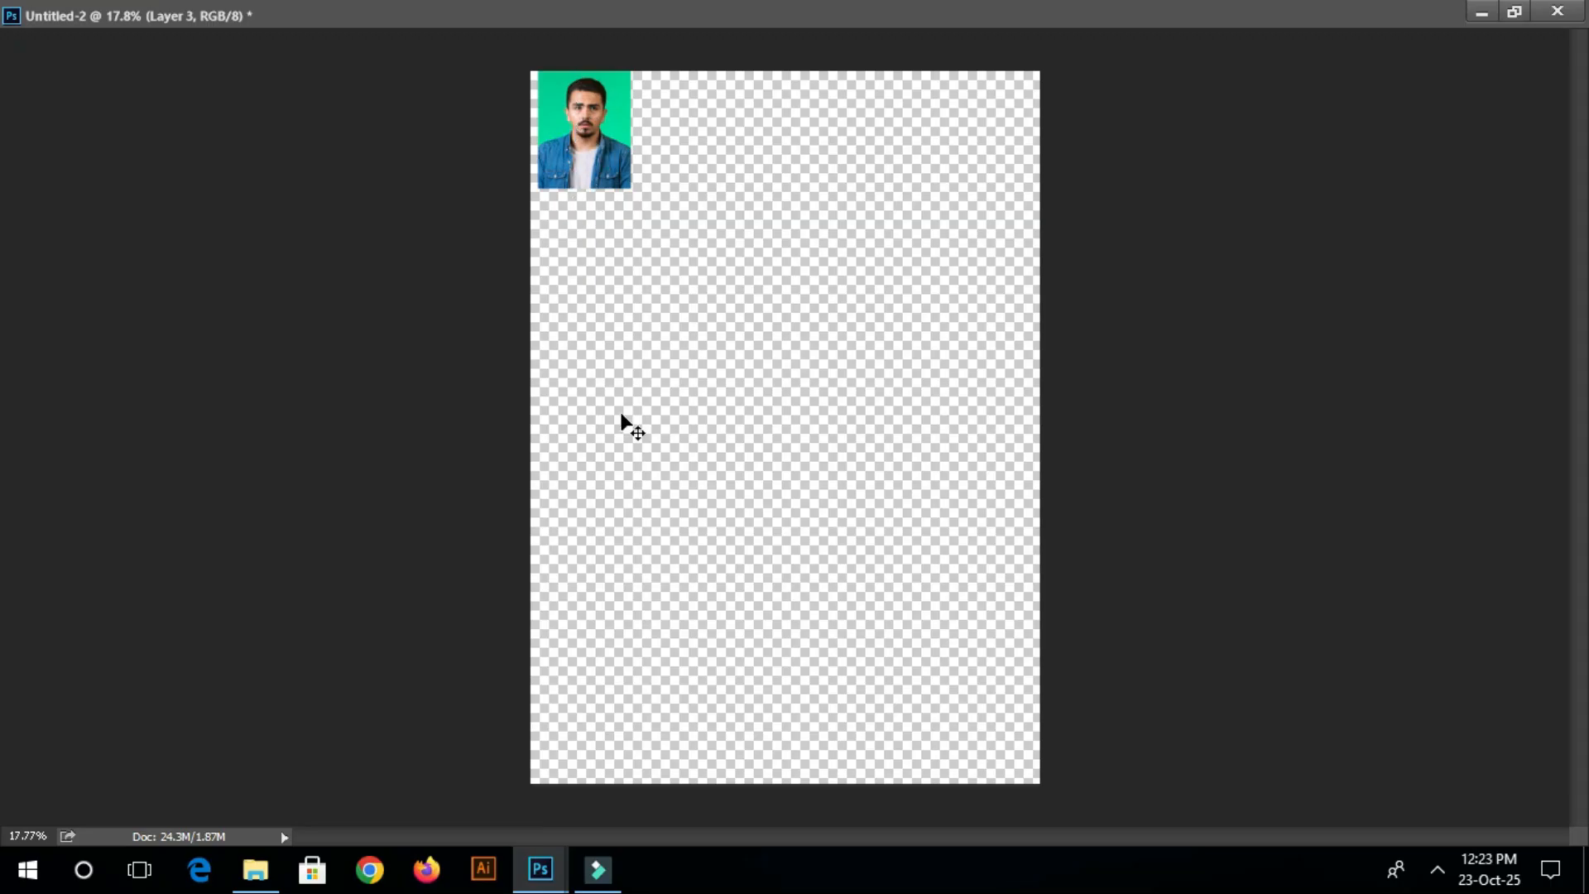
click(592, 225)
key(shift+Down)
key(shift+Down)
key(shift+Down)
key(shift+Down)
key(shift+Down)
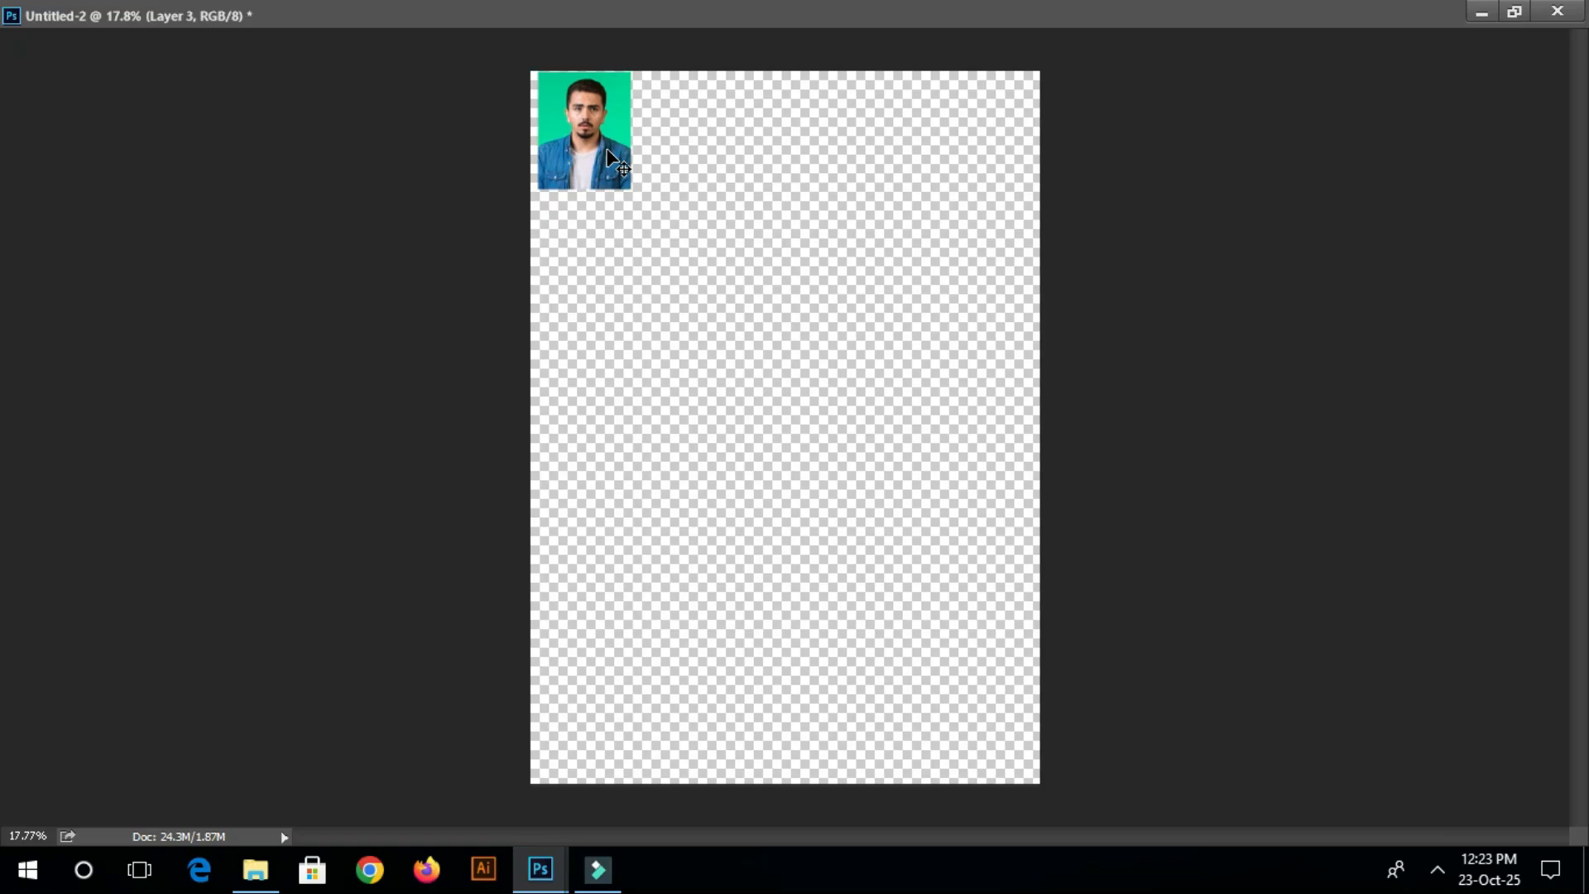
key(shift+Down)
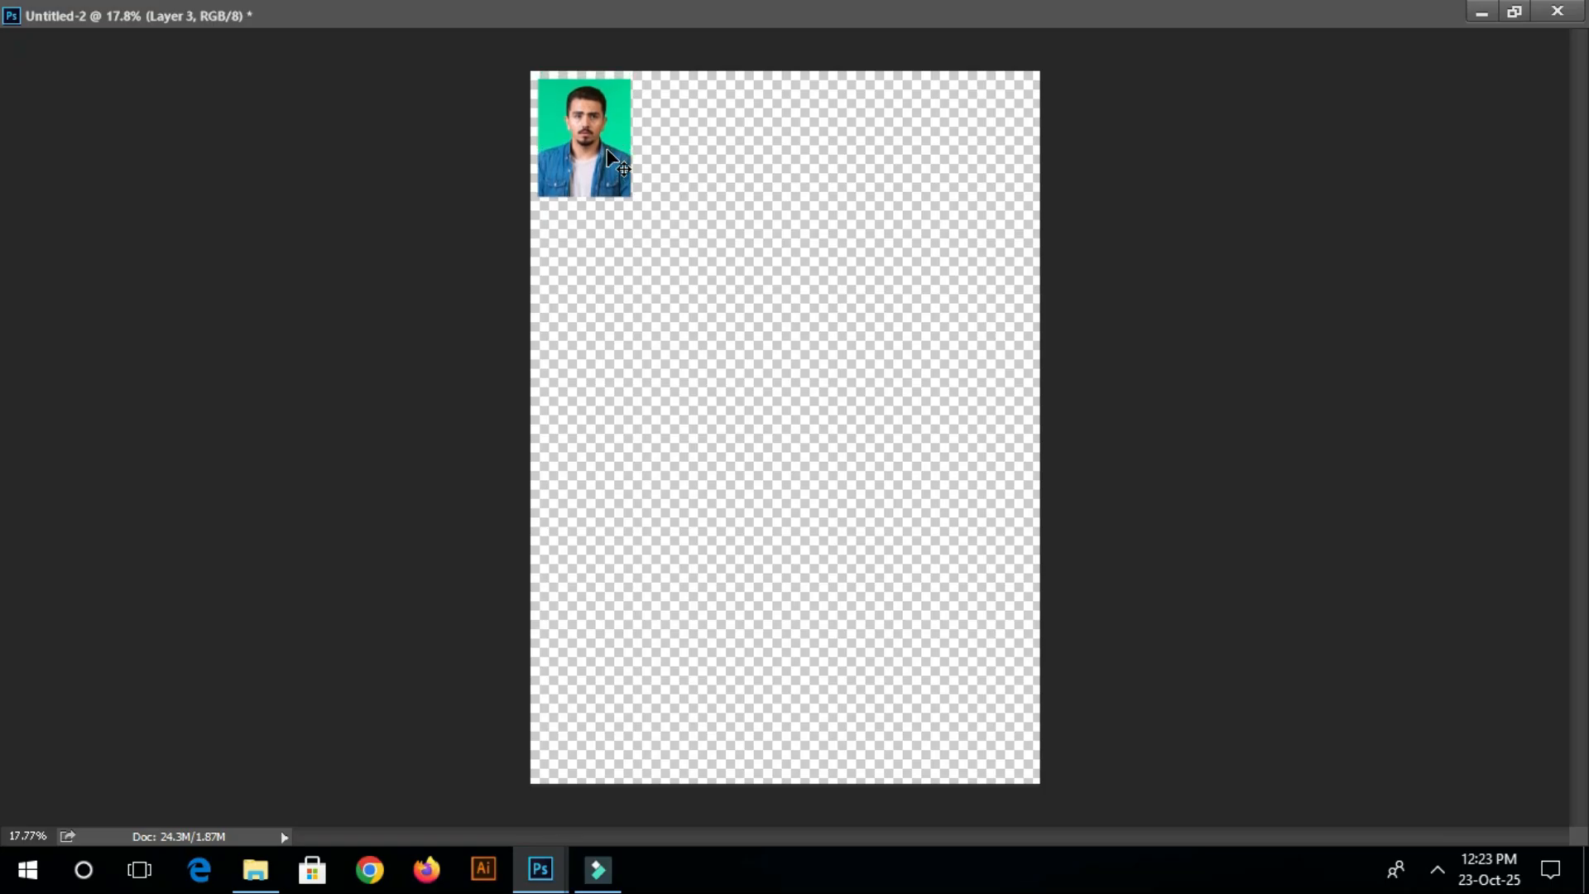
key(shift+Down)
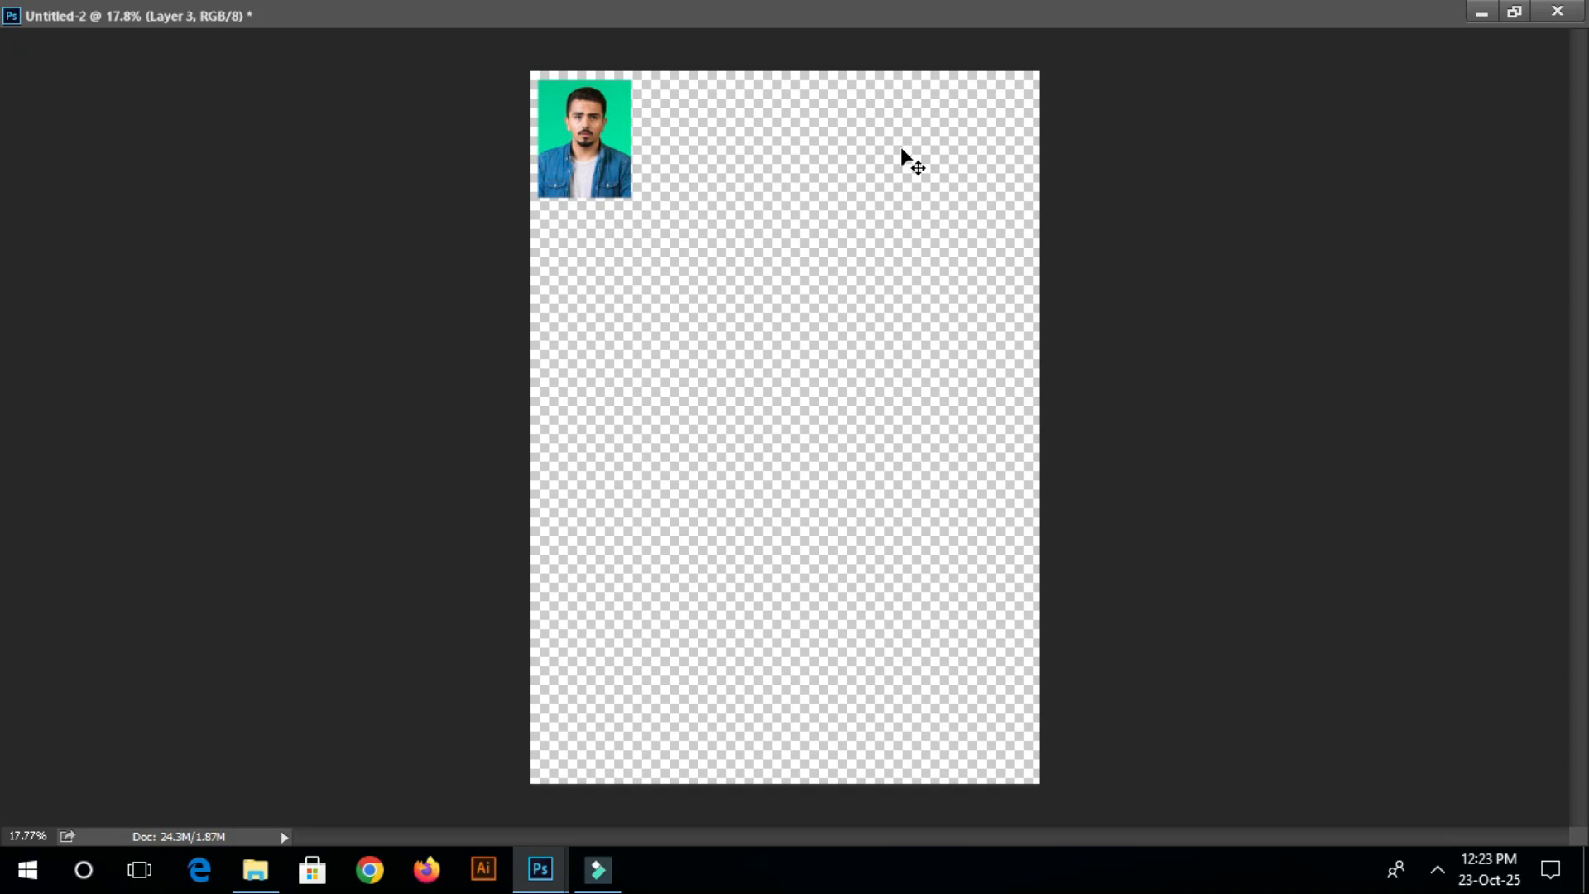
Step: Restore the floating document window and duplicate the portrait to its right with a narrow gap between the two
click(1515, 11)
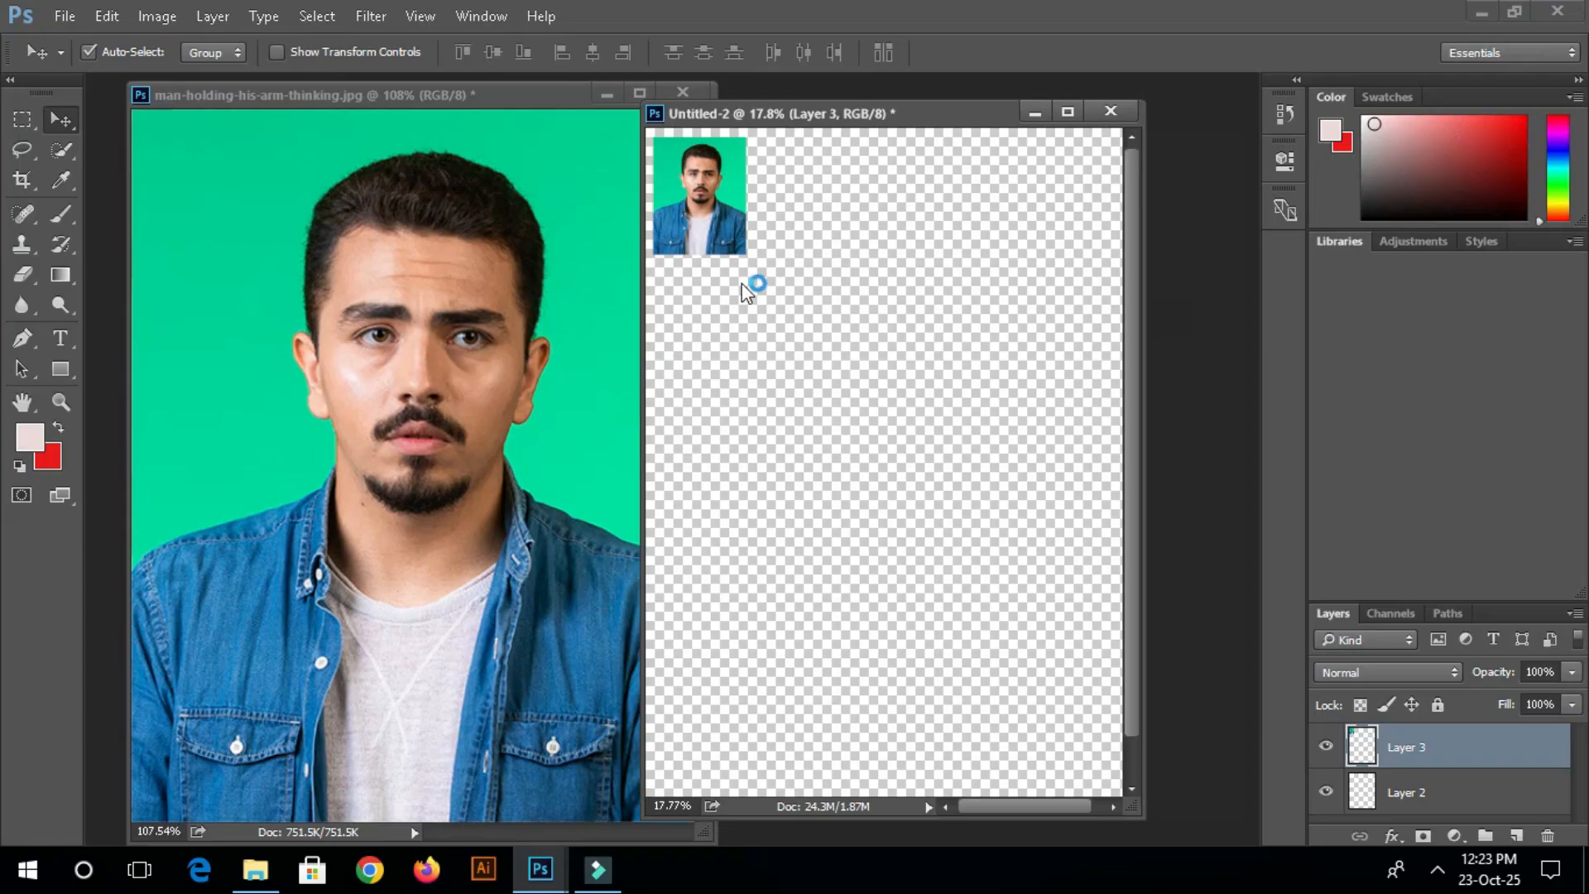
click(749, 321)
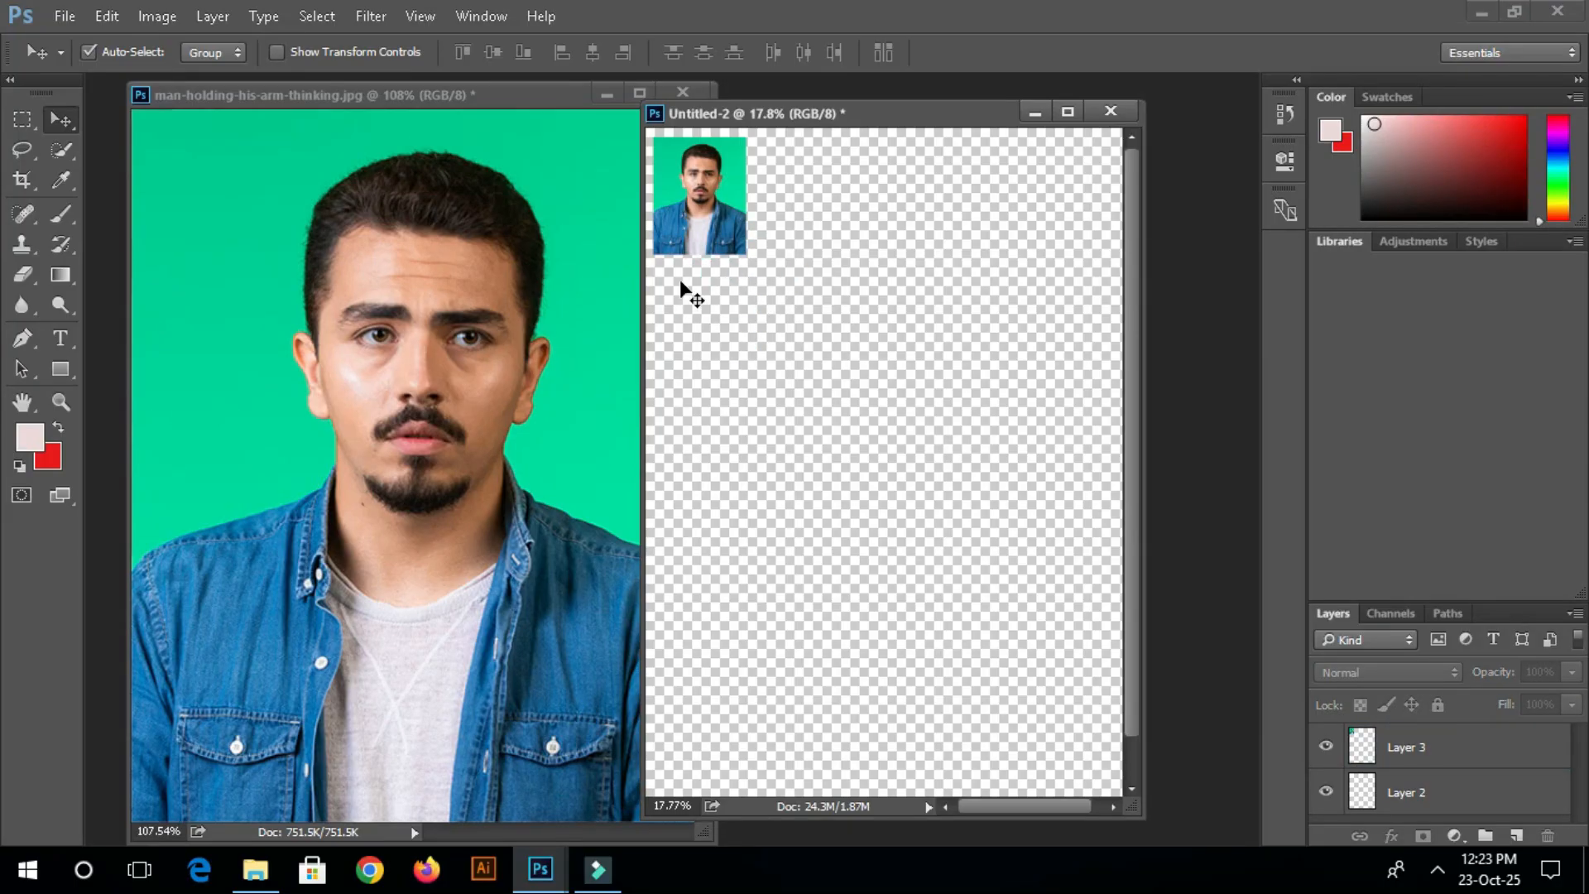
click(706, 197)
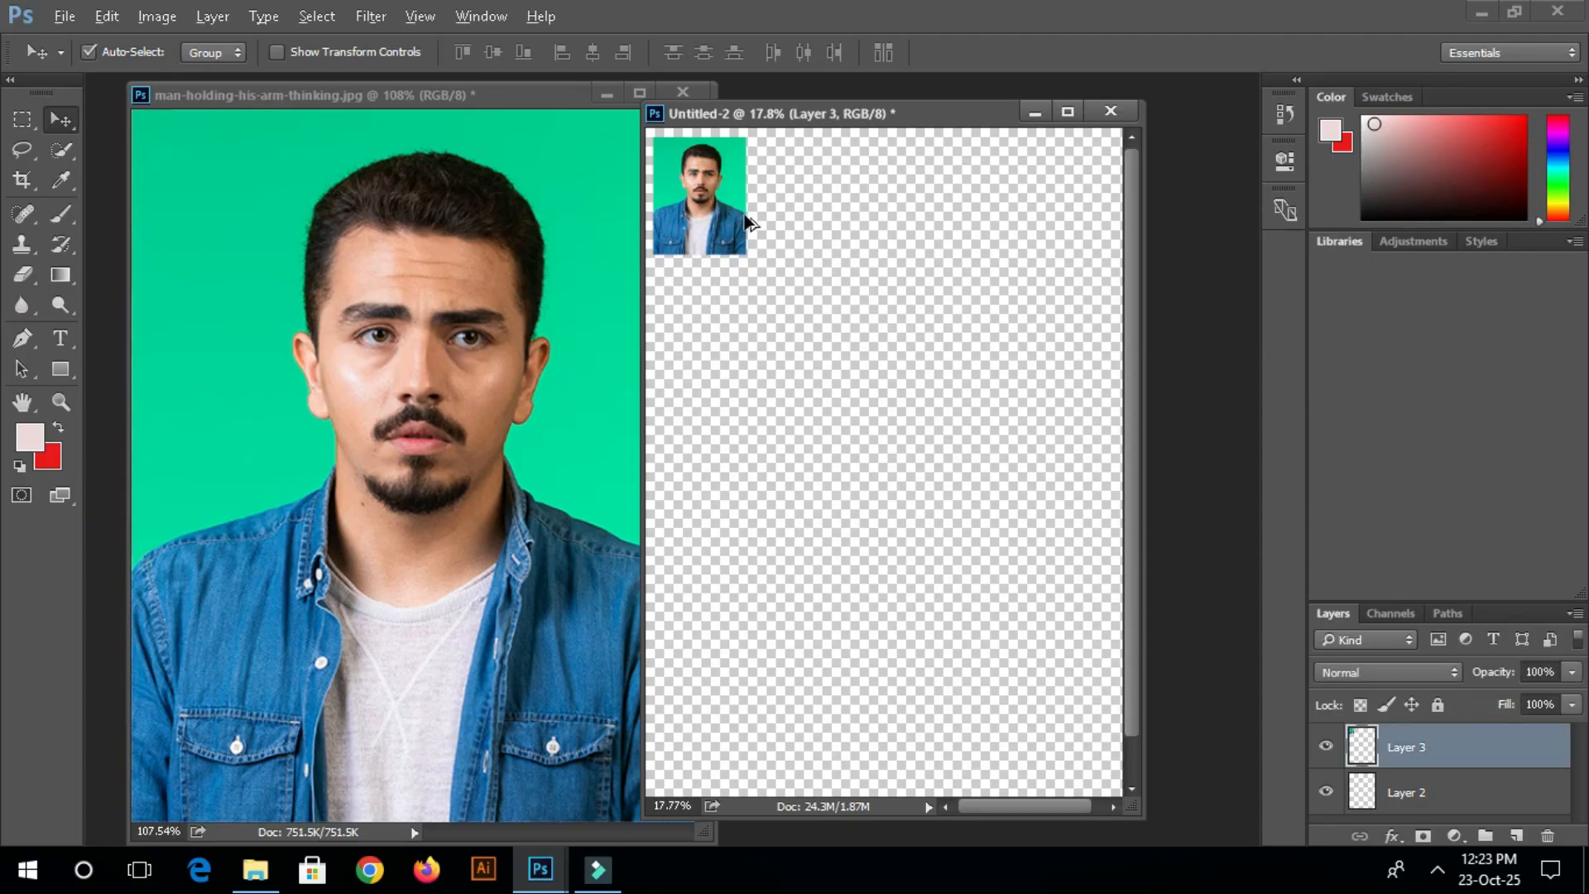
drag(720, 223, 817, 227)
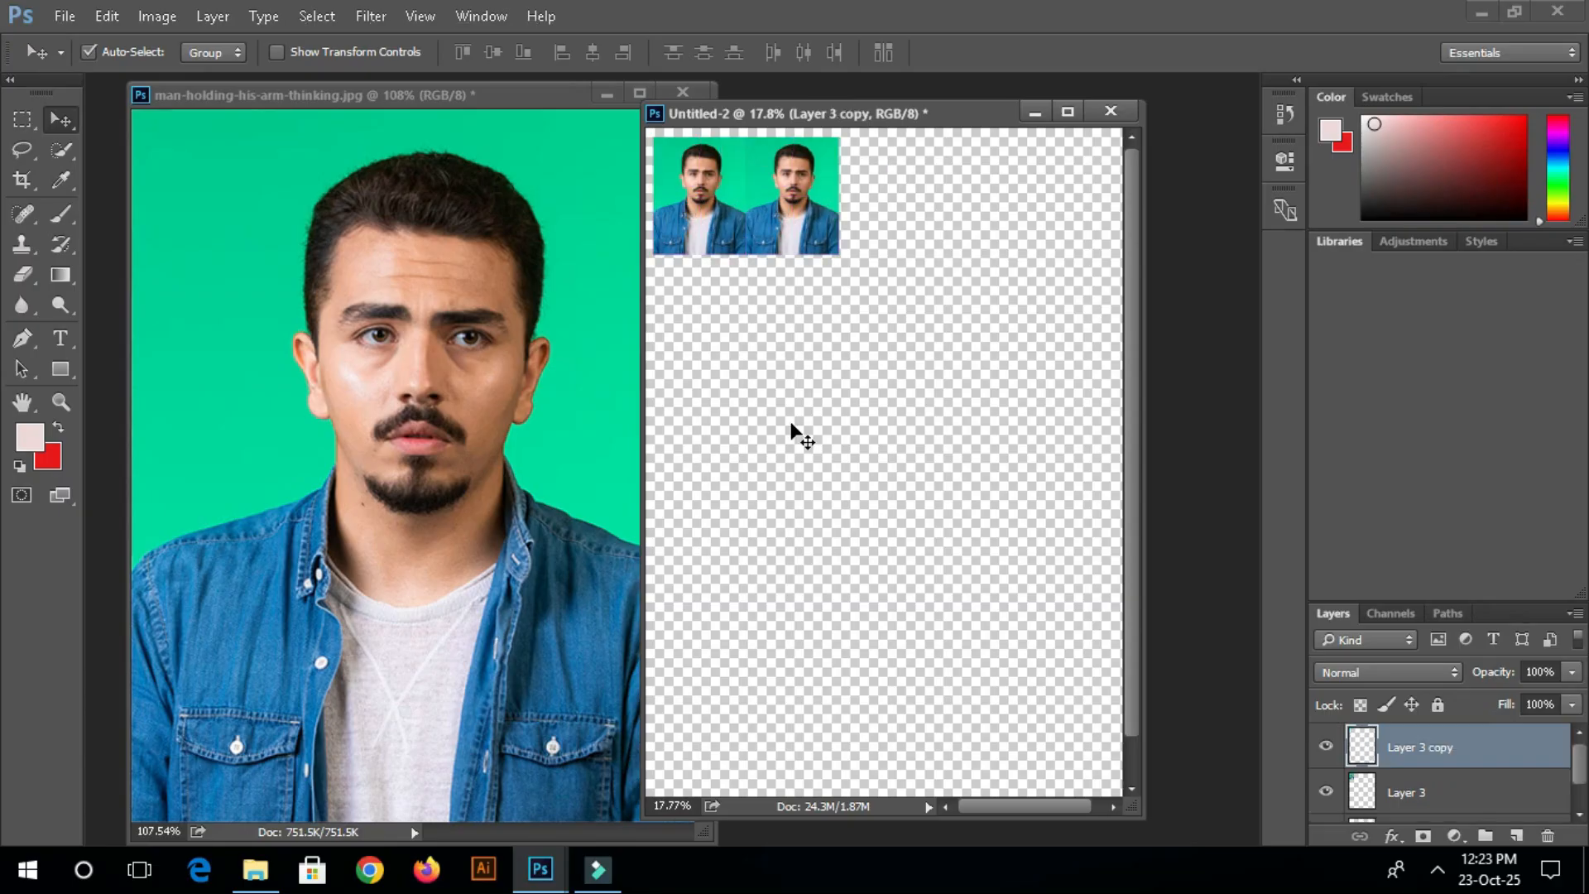
key(shift+Right)
key(shift+Right)
click(791, 420)
drag(791, 421, 837, 218)
key(shift+Right)
key(shift+Right)
key(shift+Right)
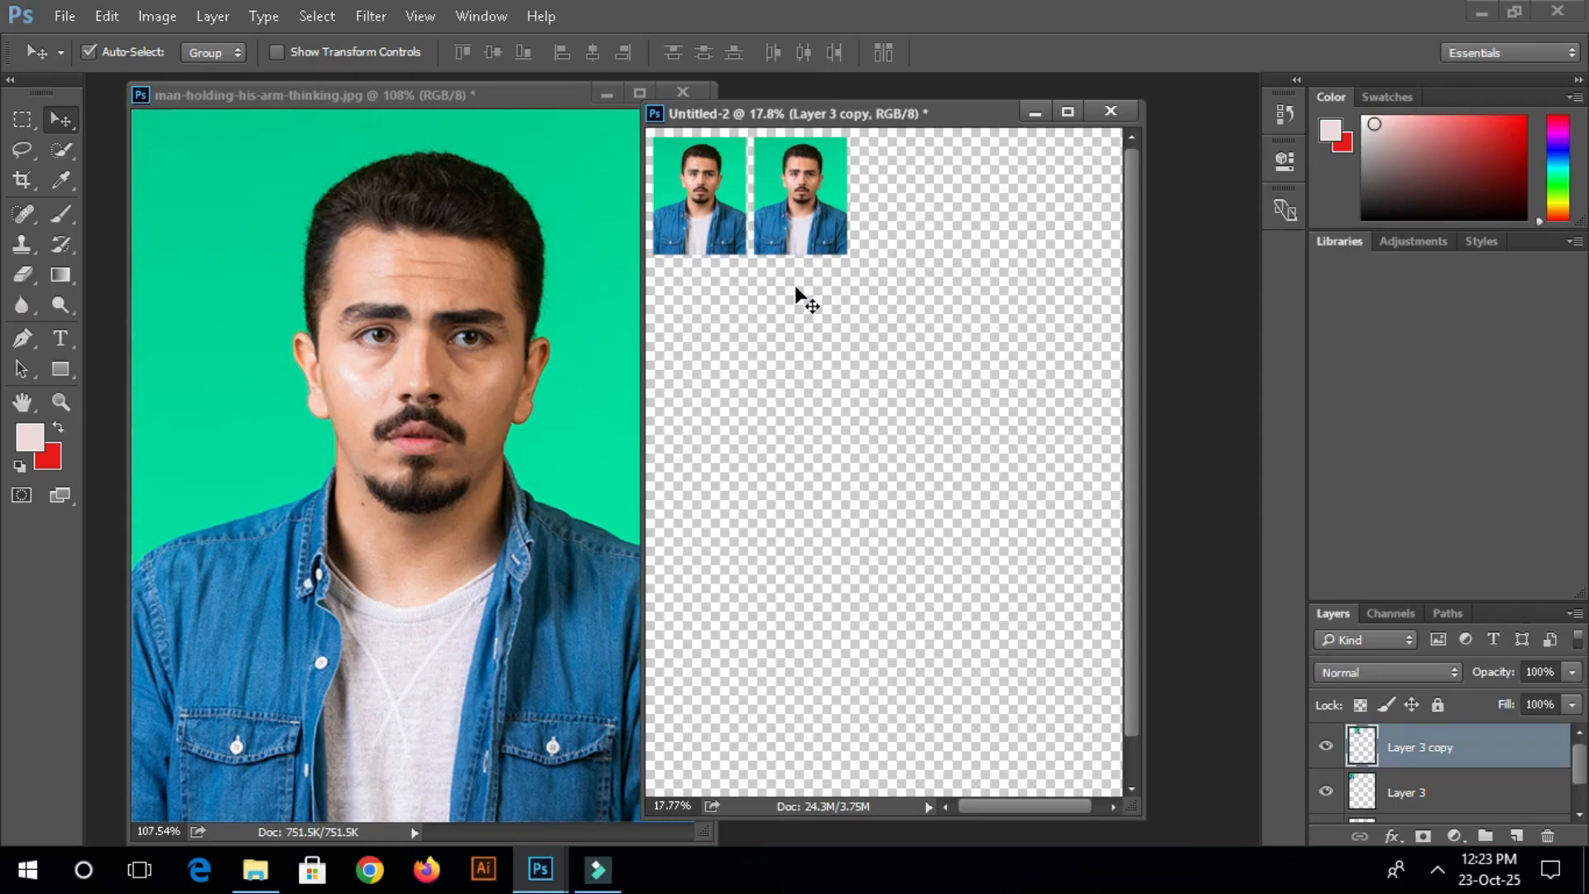
Step: Duplicate the two portraits into a row of four, and copy that row about 2.16 in lower as a second row
drag(703, 288, 807, 245)
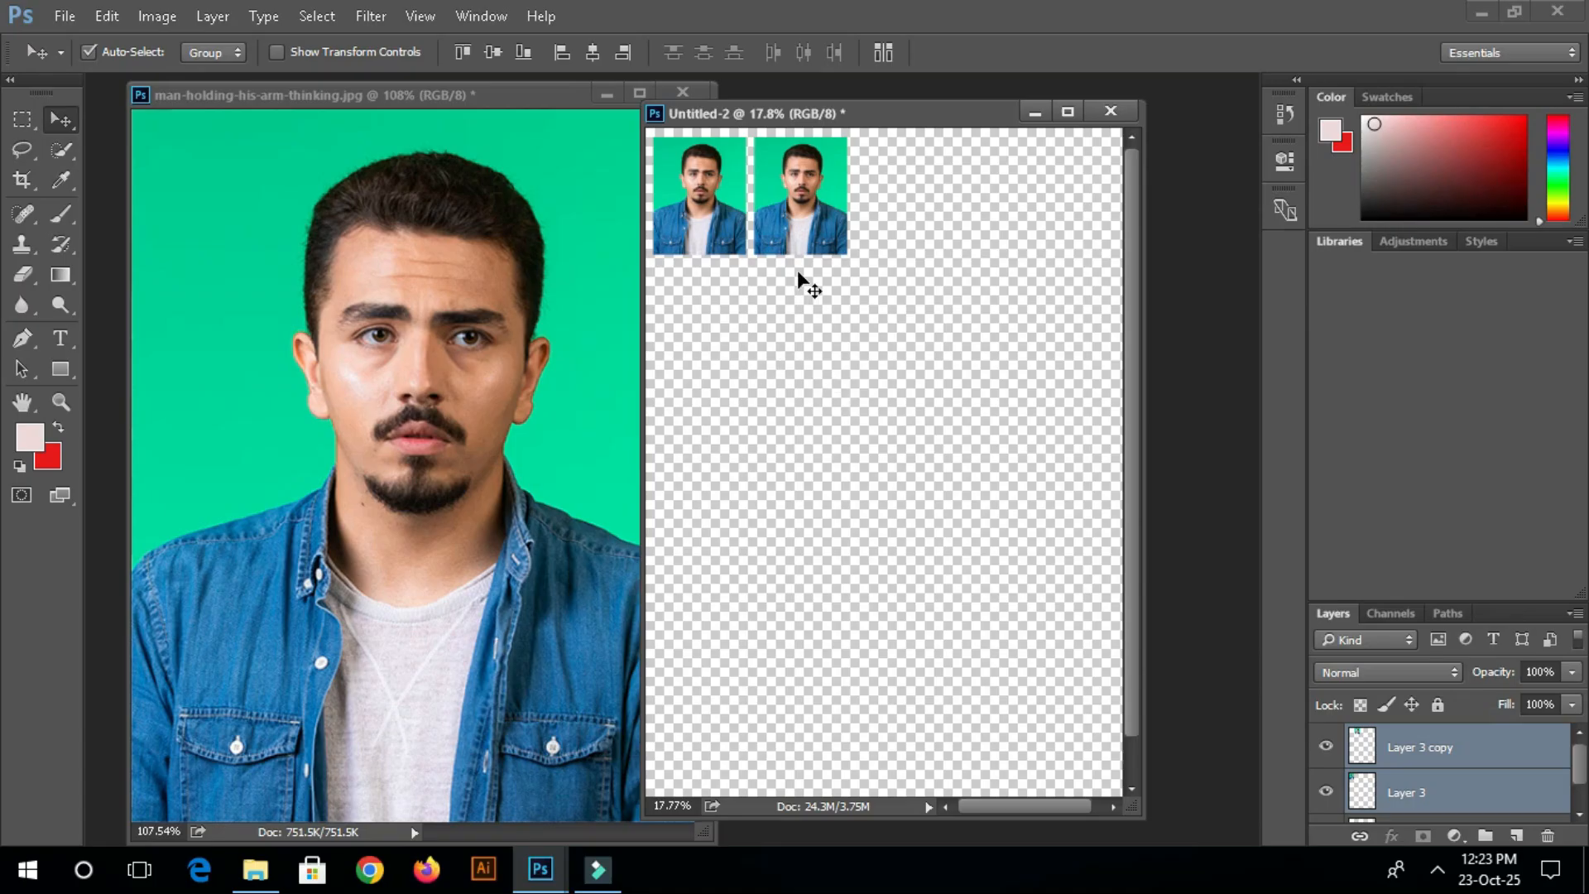
drag(819, 220, 1014, 215)
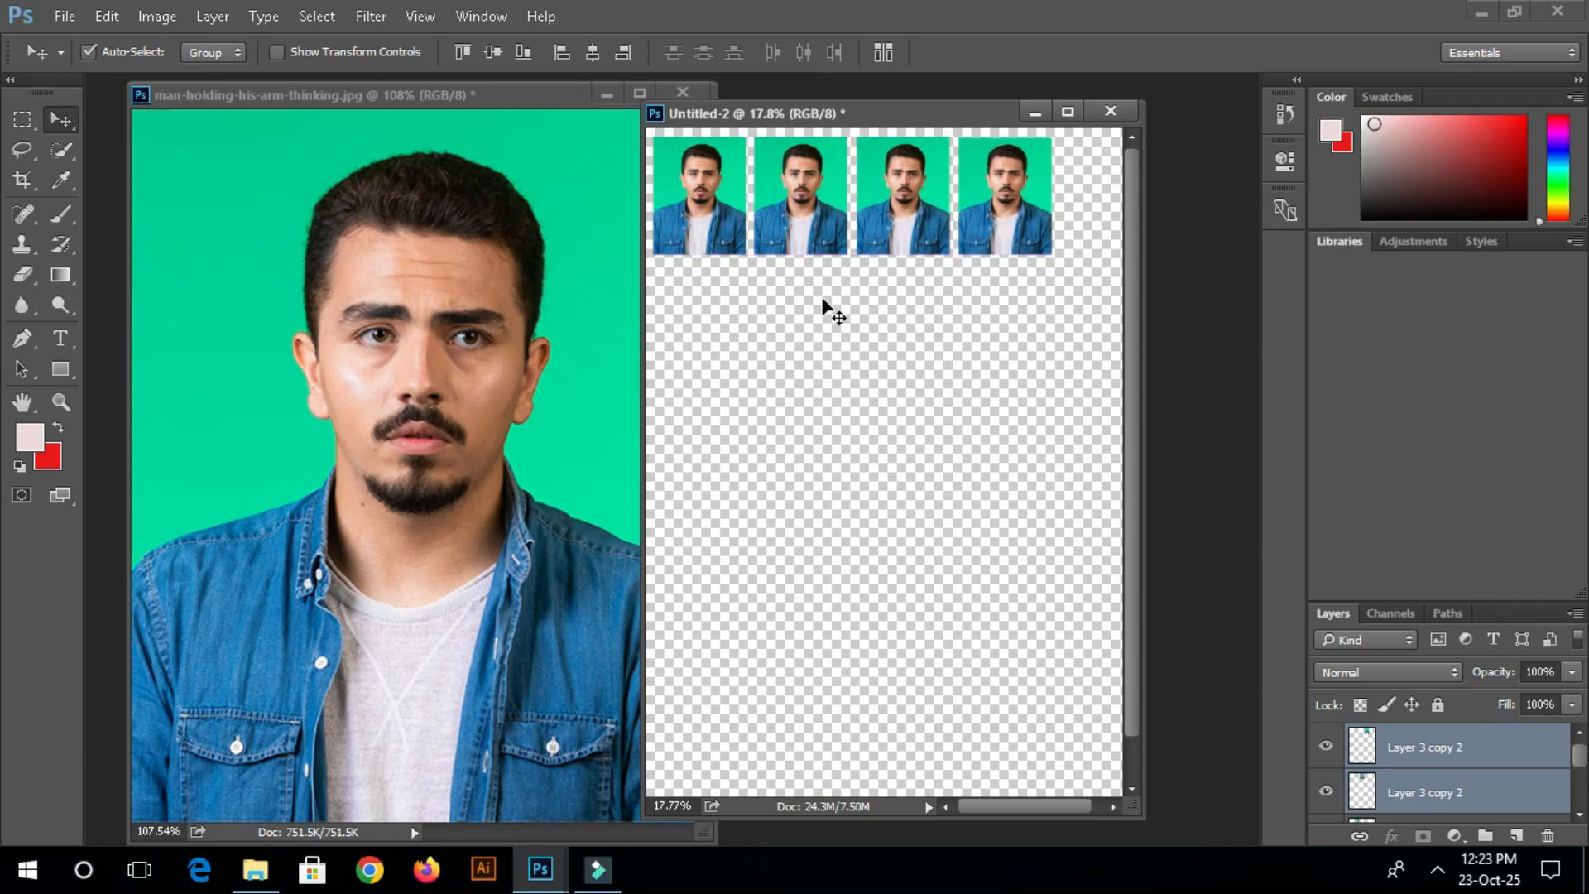
drag(701, 315, 996, 225)
click(702, 219)
drag(716, 337, 706, 355)
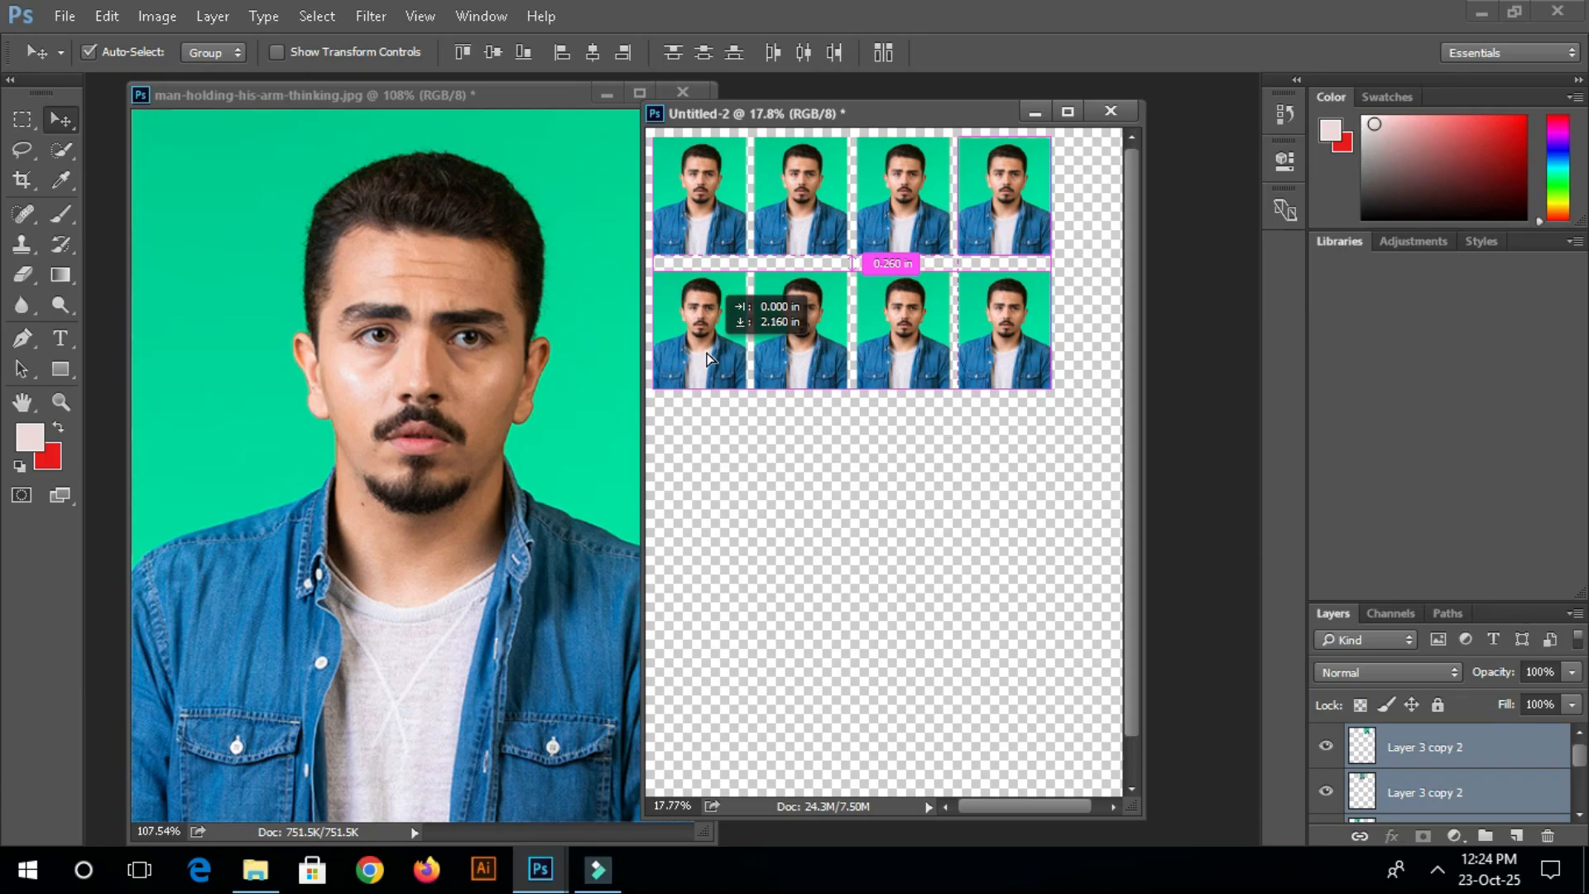
drag(708, 357, 707, 357)
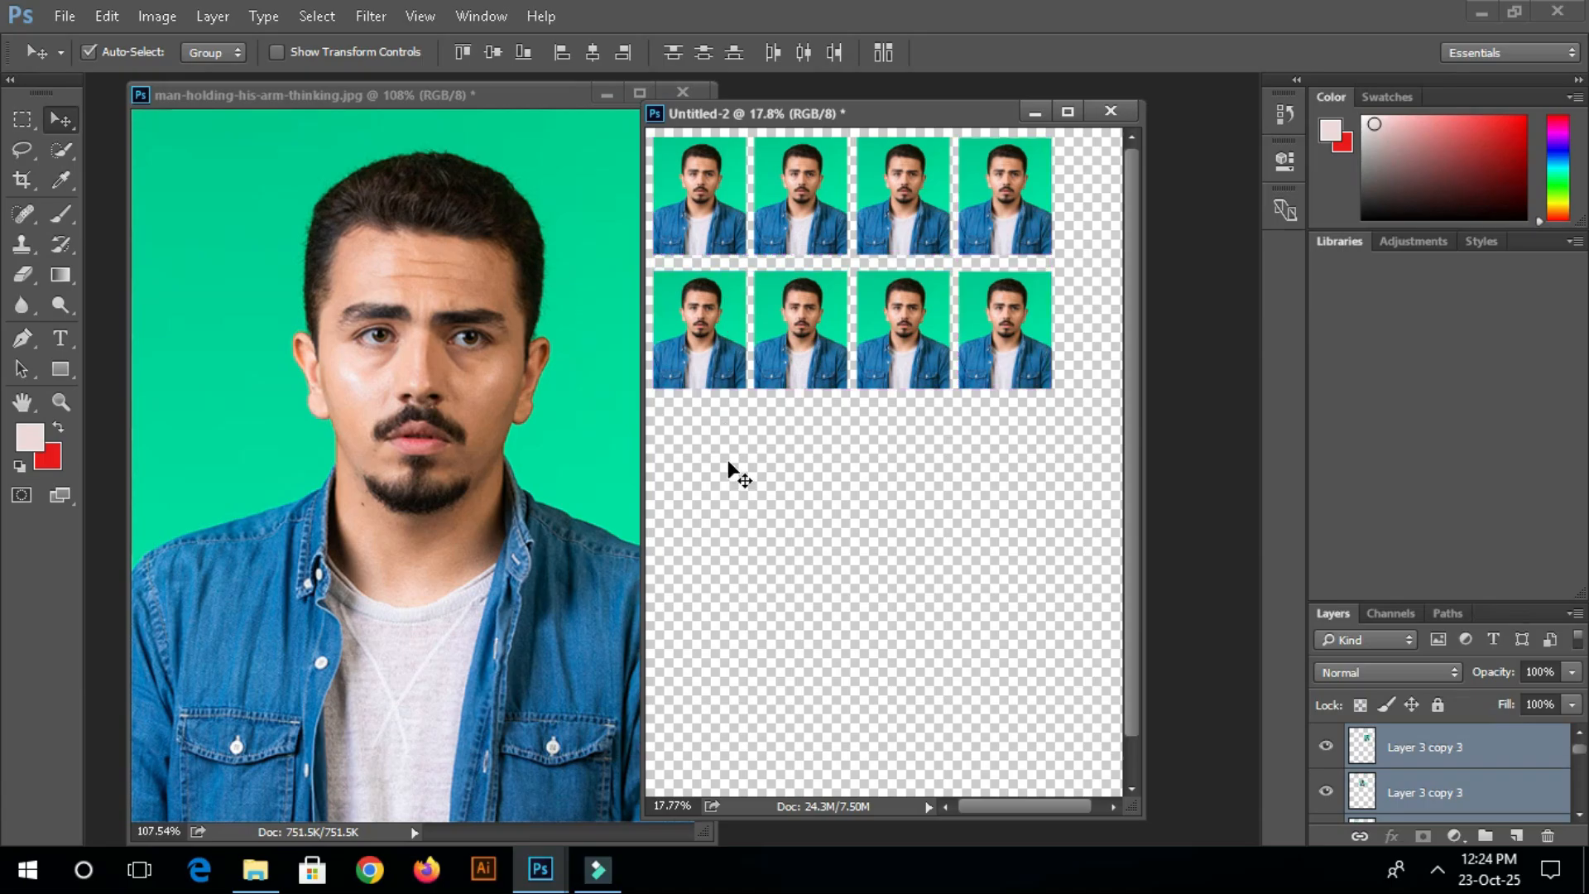
Step: Duplicate both rows directly beneath to make four rows, nudging the new rows down to leave a gap
drag(708, 429, 986, 199)
drag(977, 303, 1014, 624)
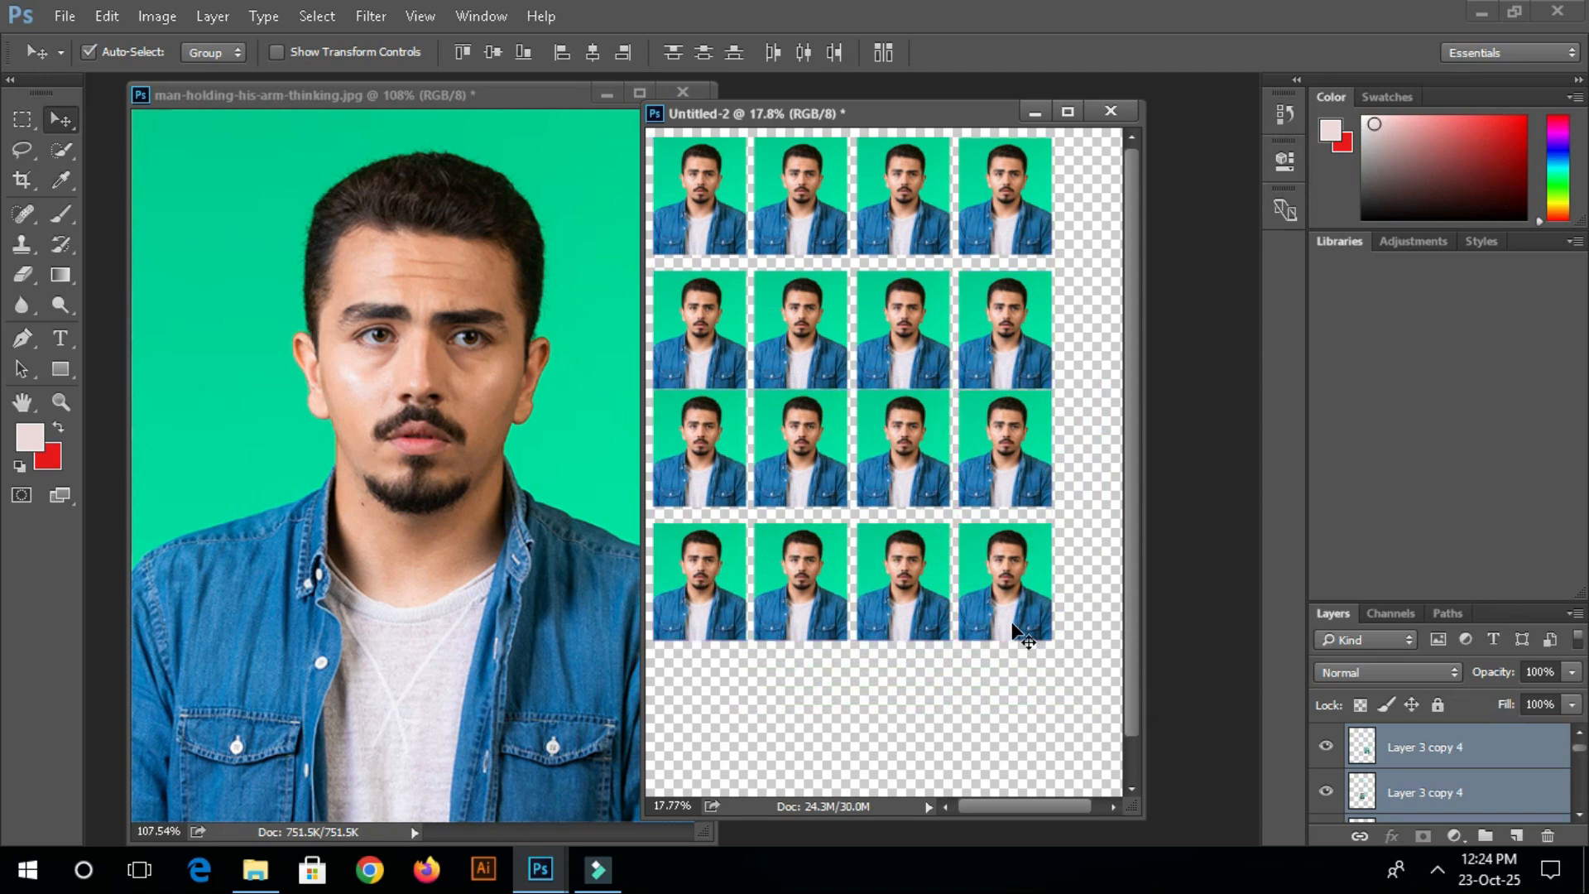
key(shift+Down)
key(shift+Down)
key(shift+Down)
key(shift+Down)
key(shift+Down)
key(shift+Down)
key(shift+Down)
key(shift+Down)
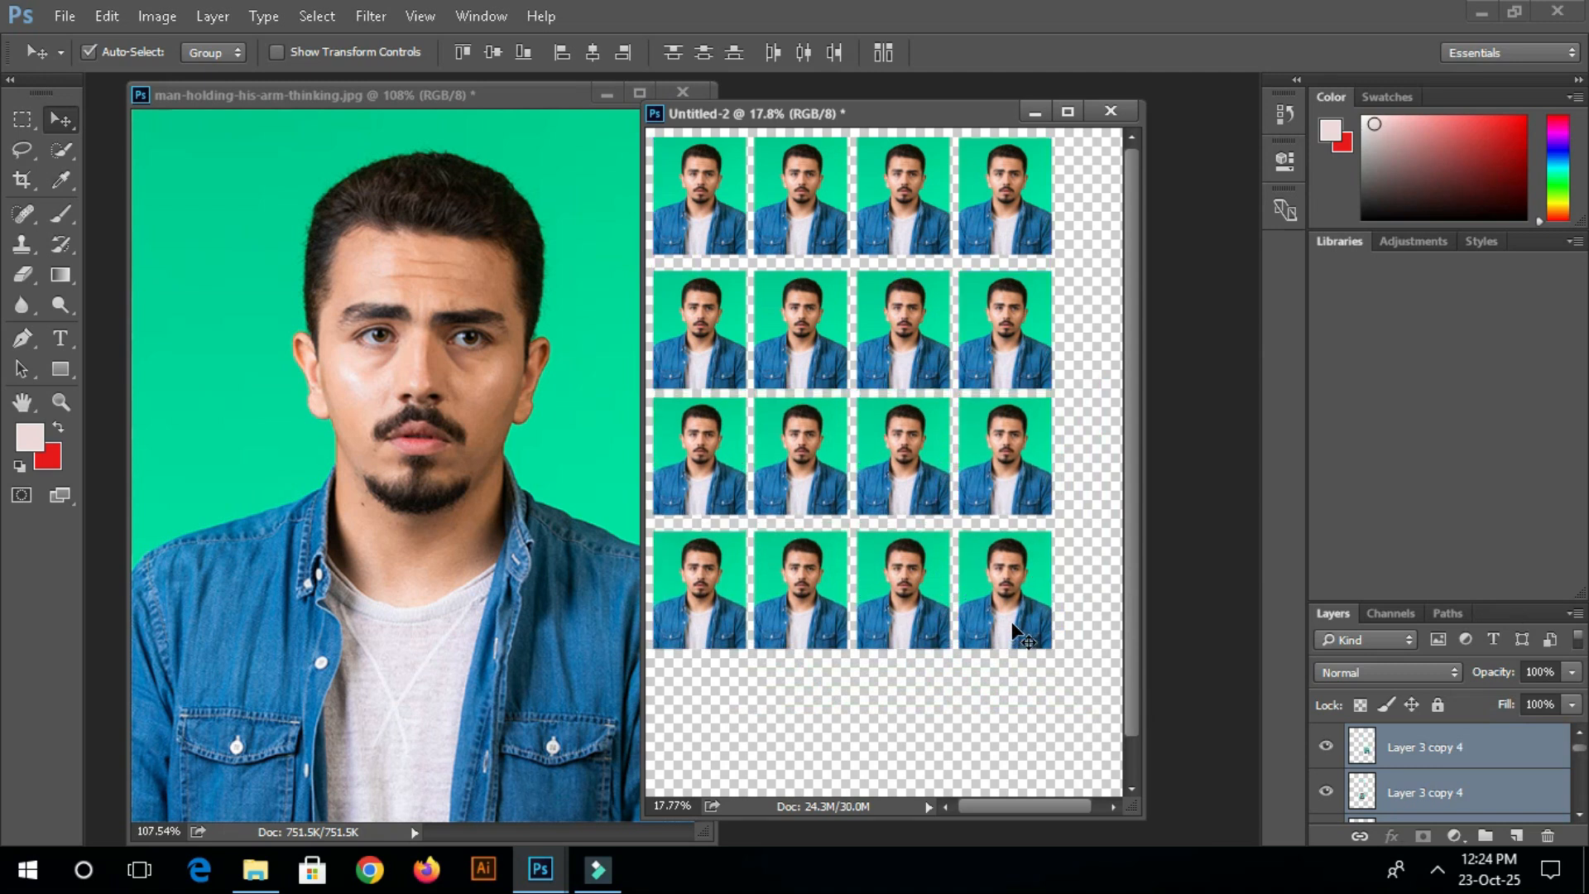
Step: Crop the original man's portrait to a 1:1 square ratio, shifting the image down to keep the whole head in frame
click(459, 406)
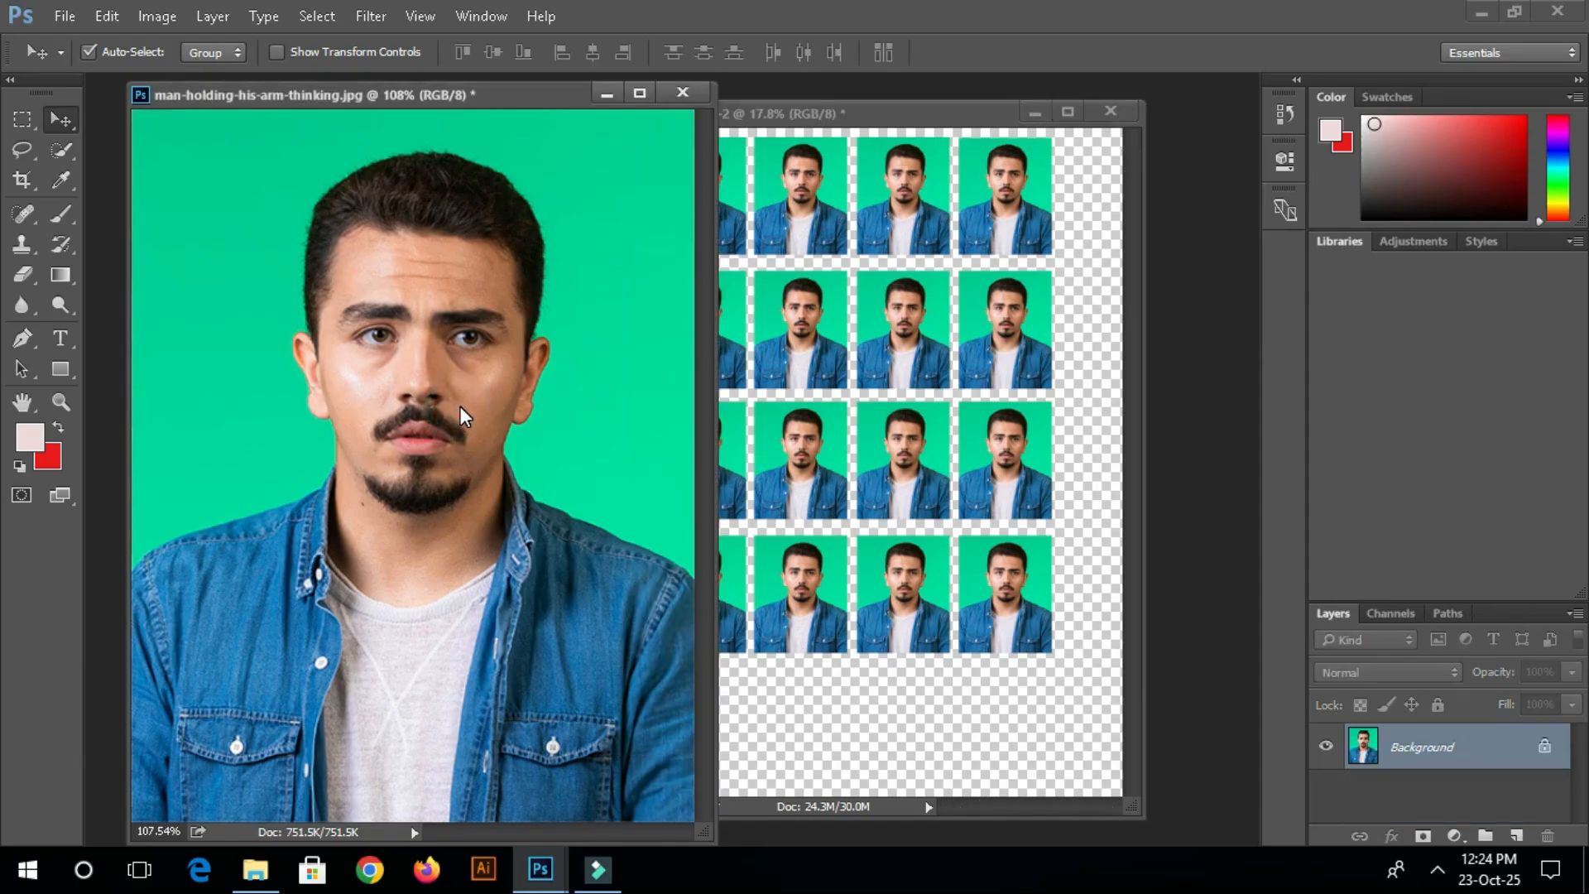
key(ctrl+1)
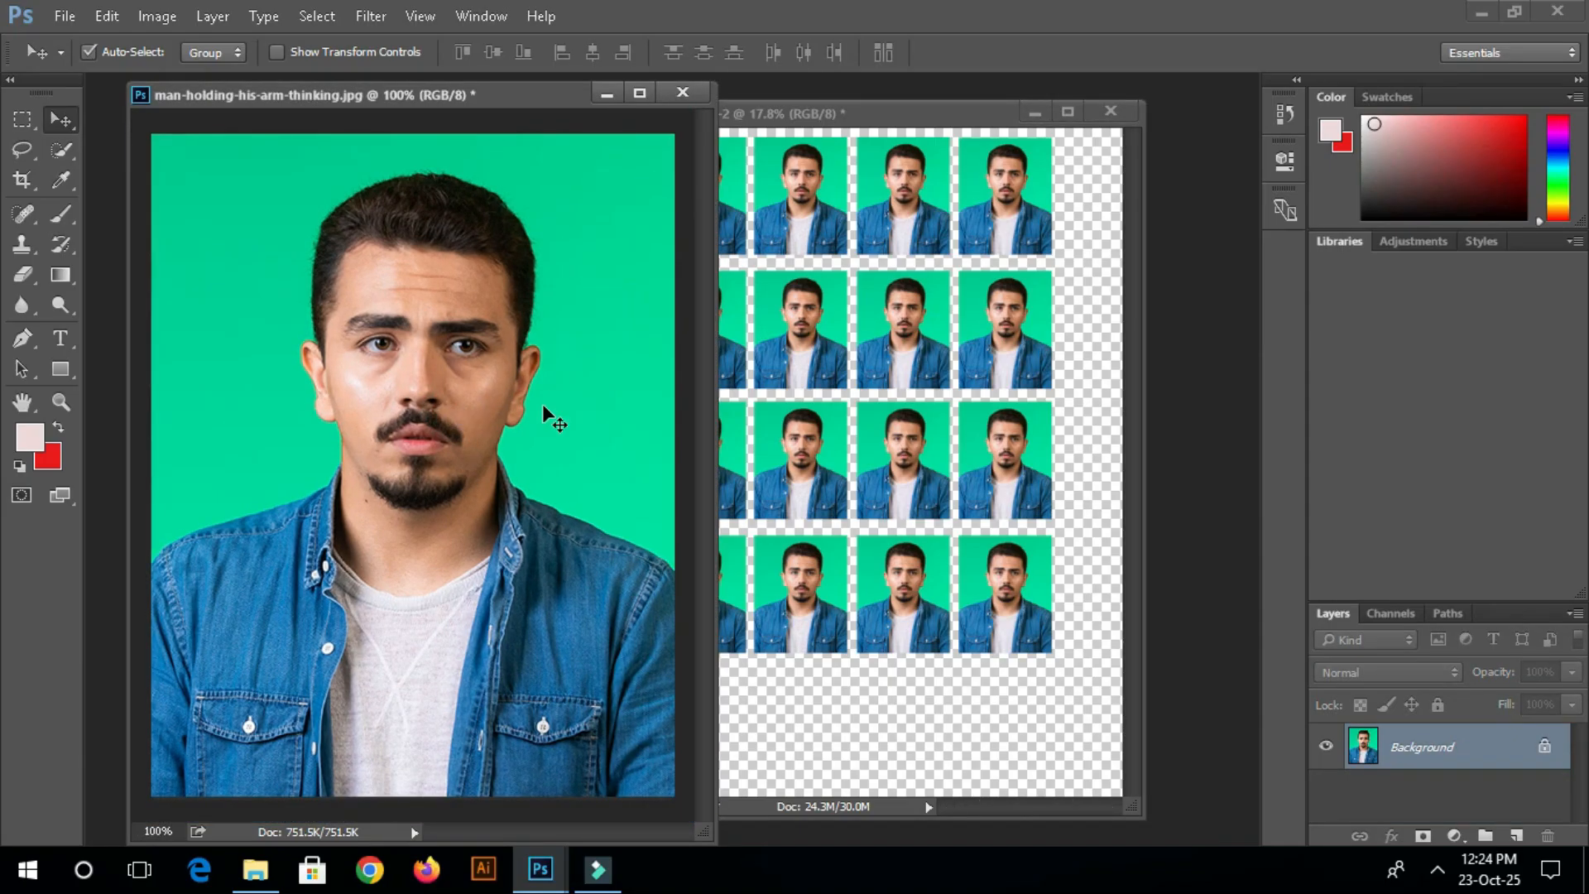
click(22, 181)
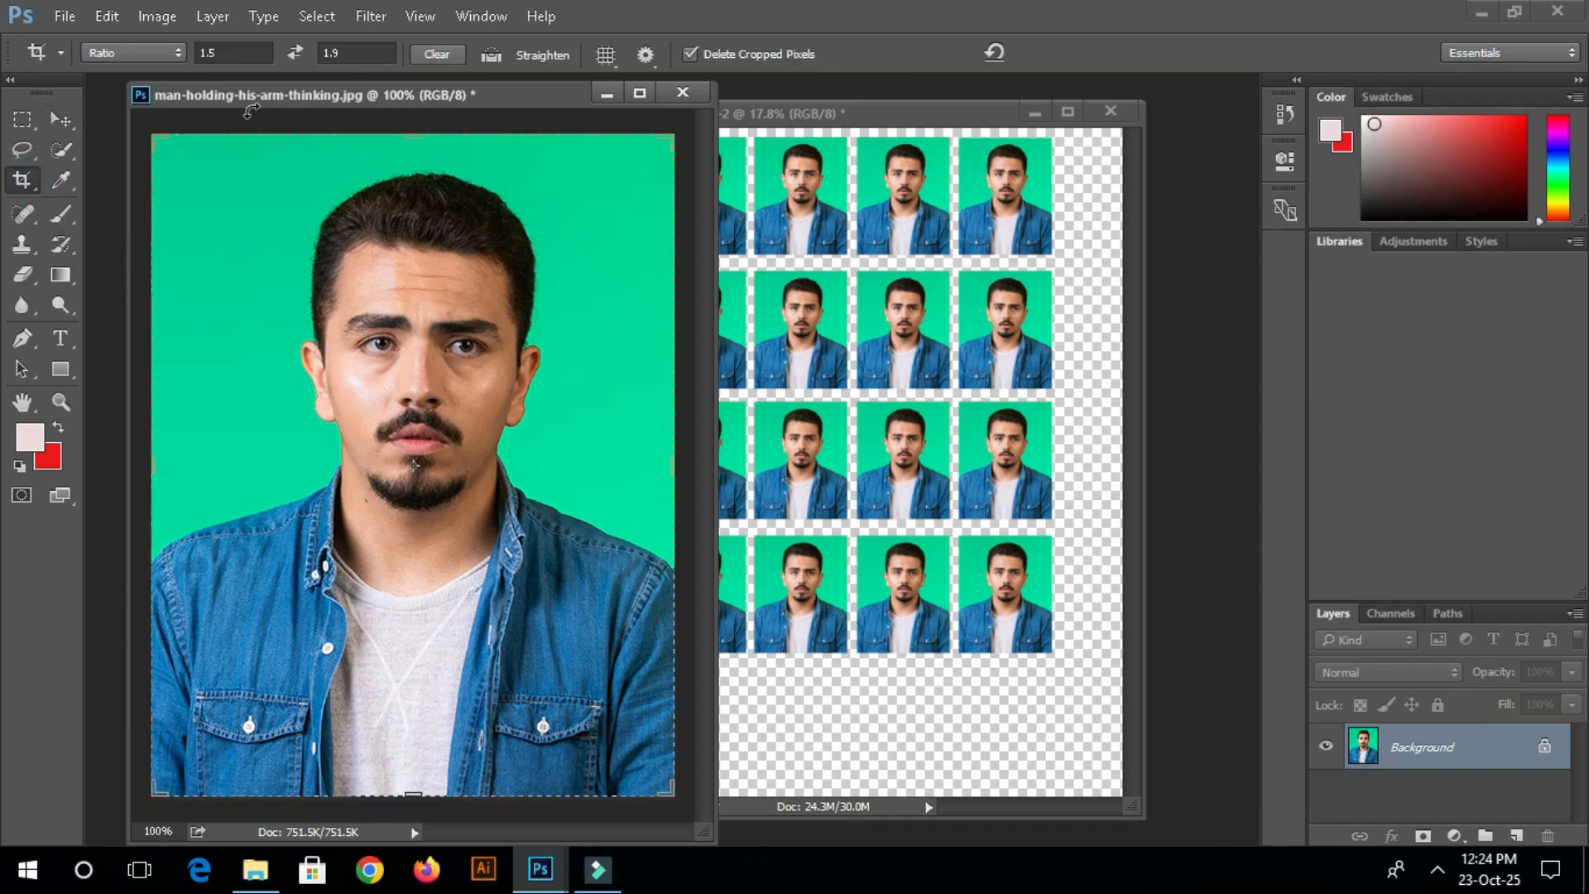
click(232, 61)
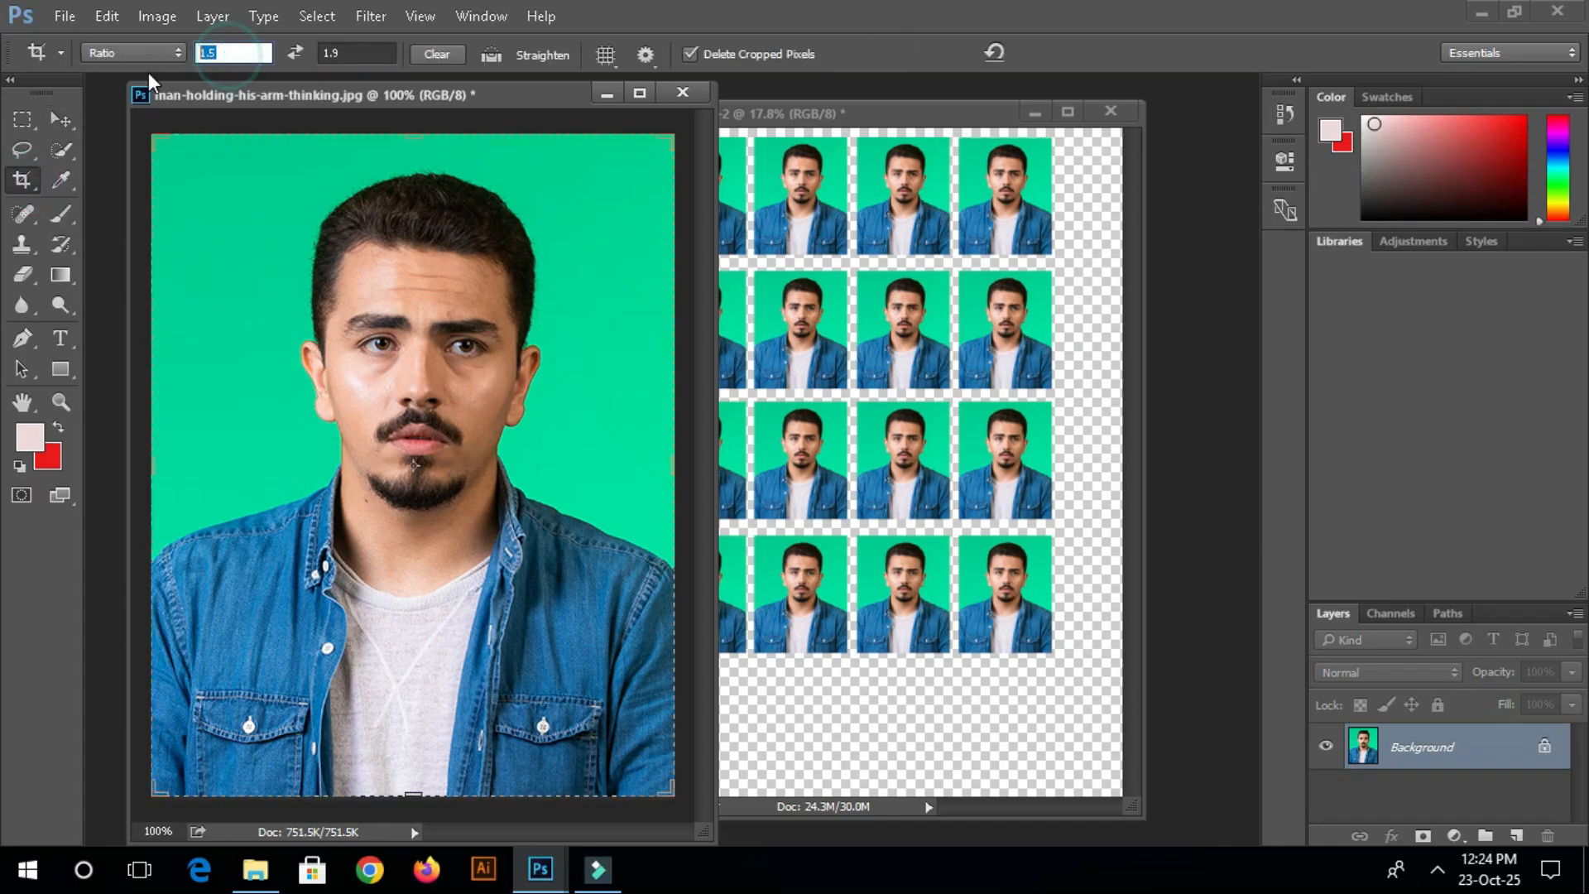
text(1)
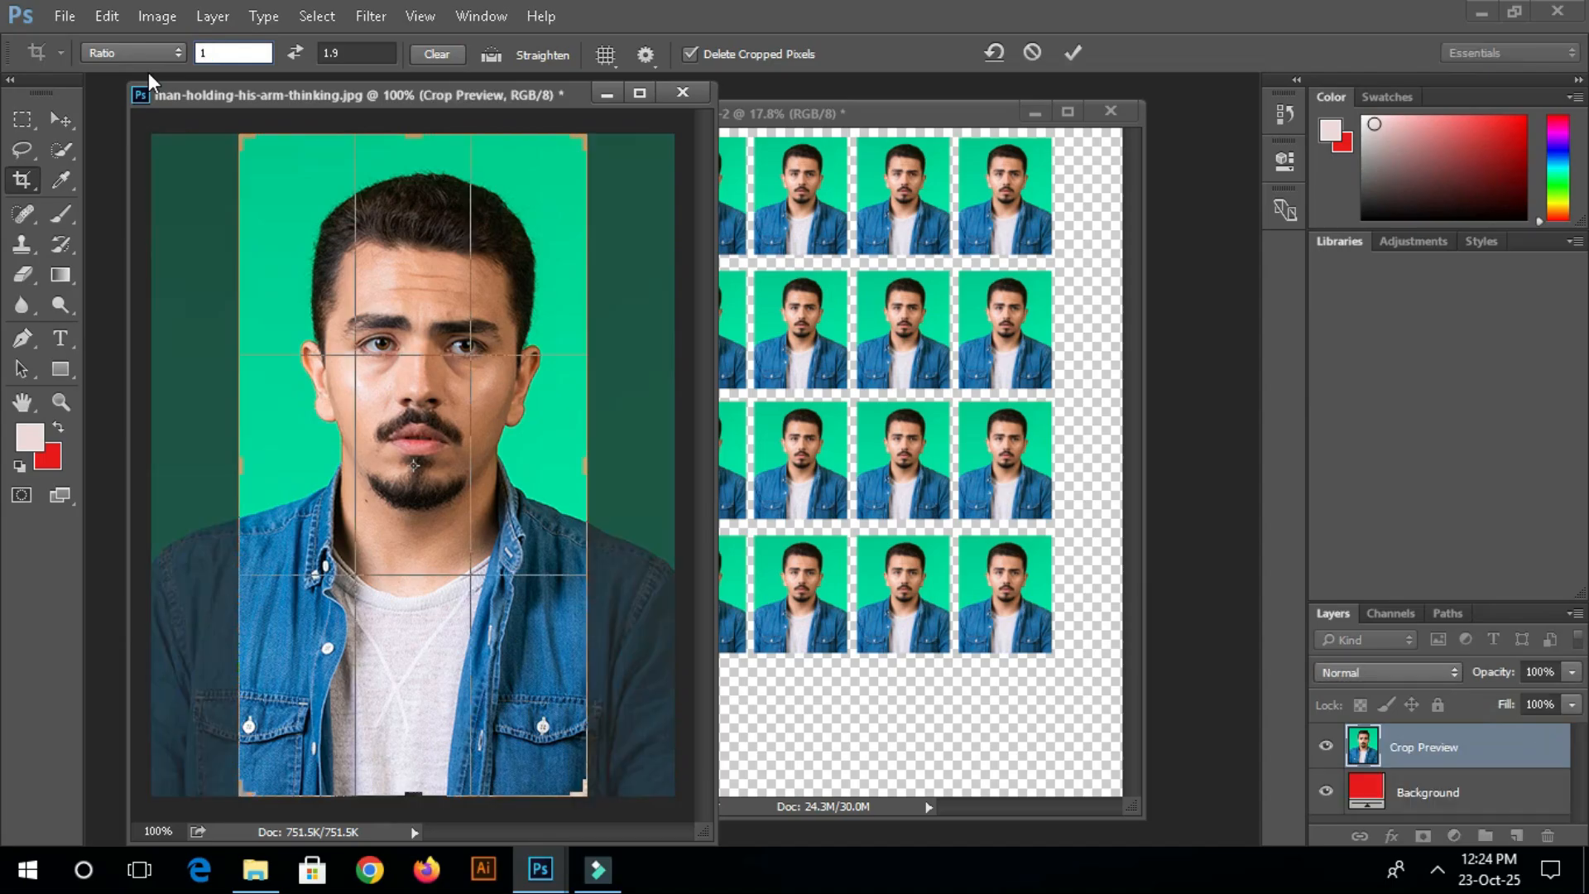
key(Tab)
text(1)
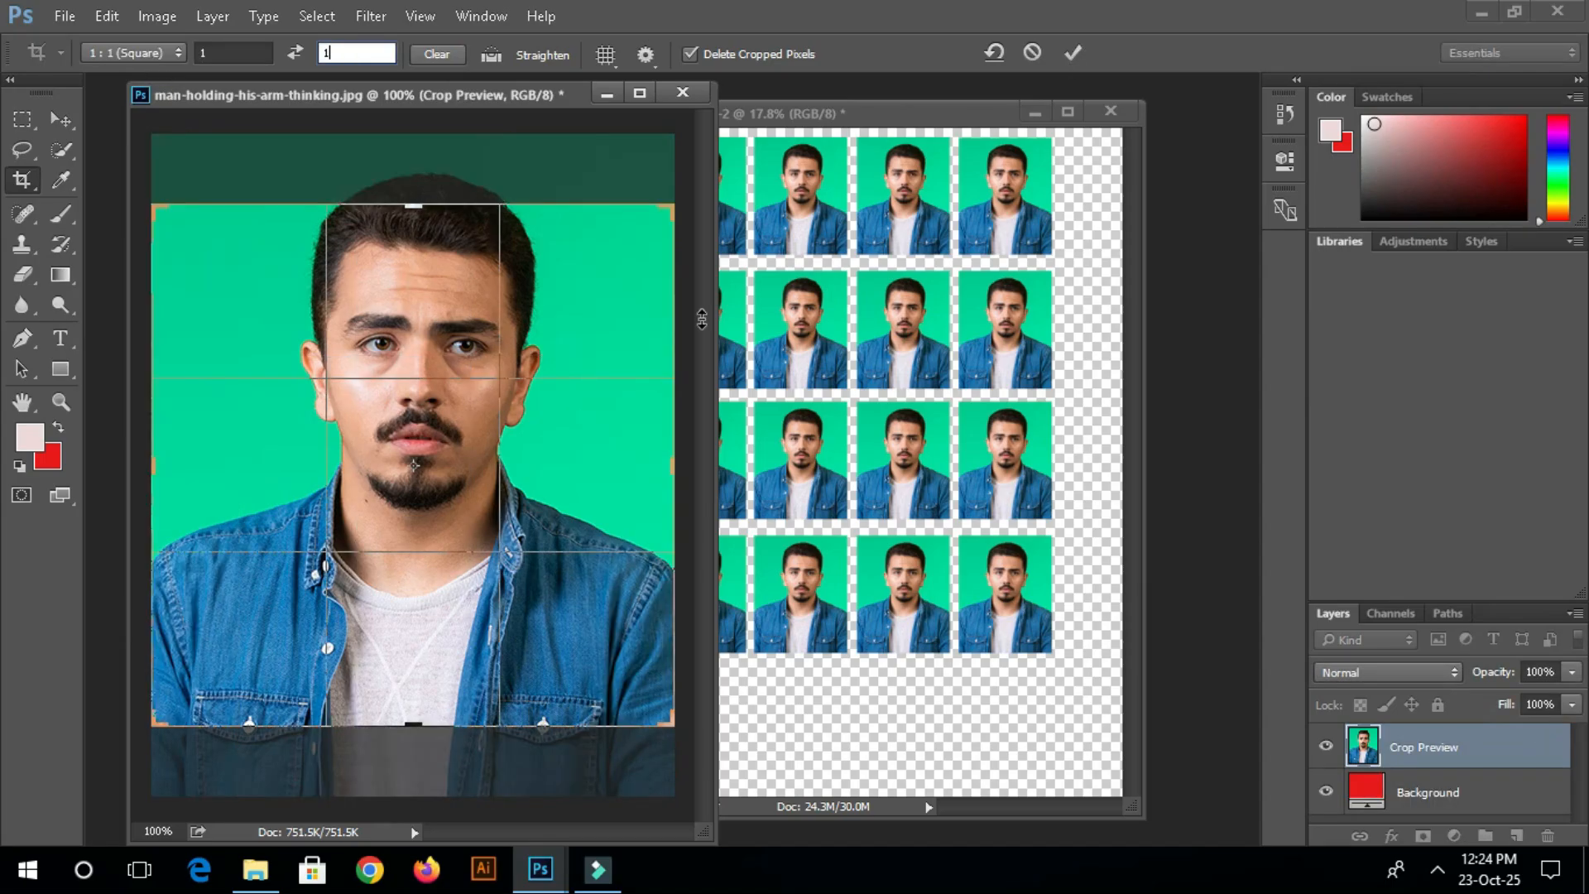
drag(453, 465, 450, 504)
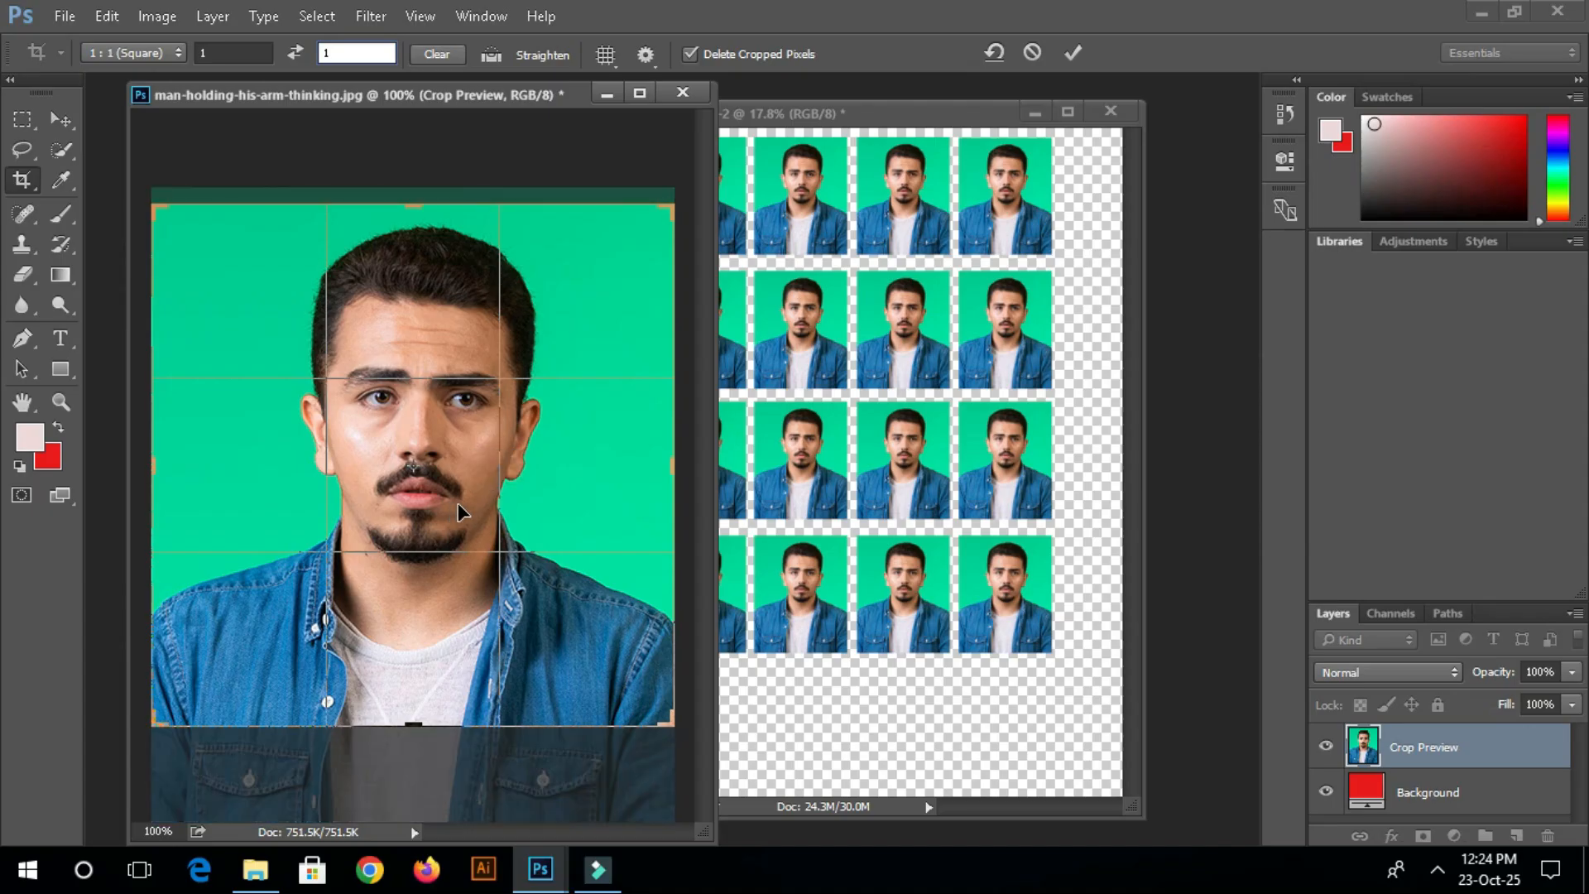
click(1075, 45)
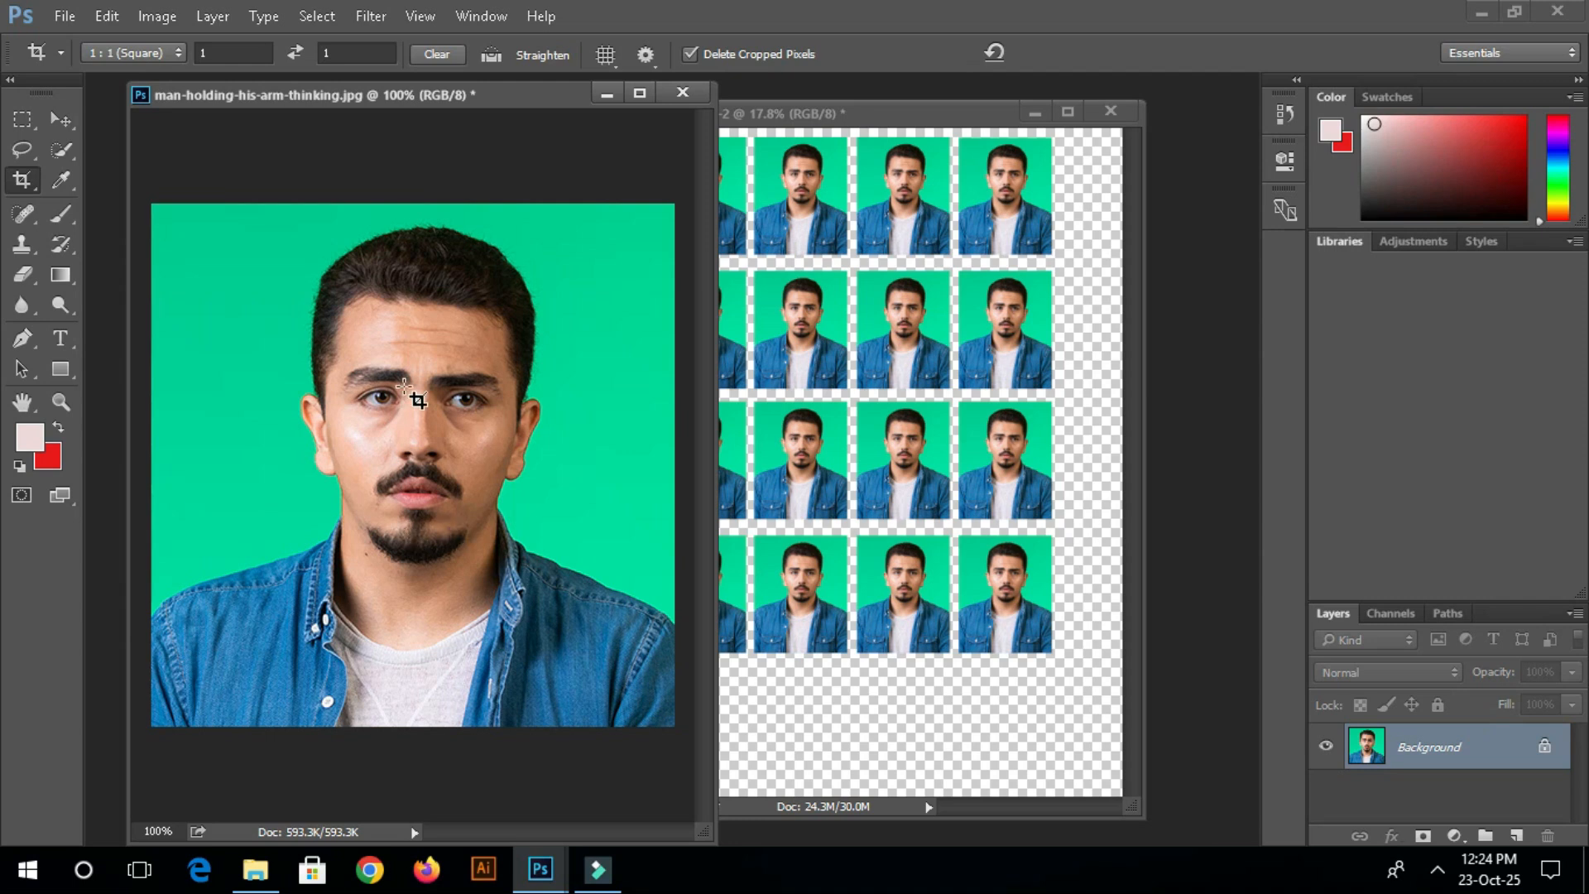
Step: Copy the square portrait into Untitled-2 and align it beneath the first column, nudging it down to leave a narrow gap
click(61, 120)
drag(397, 462, 802, 714)
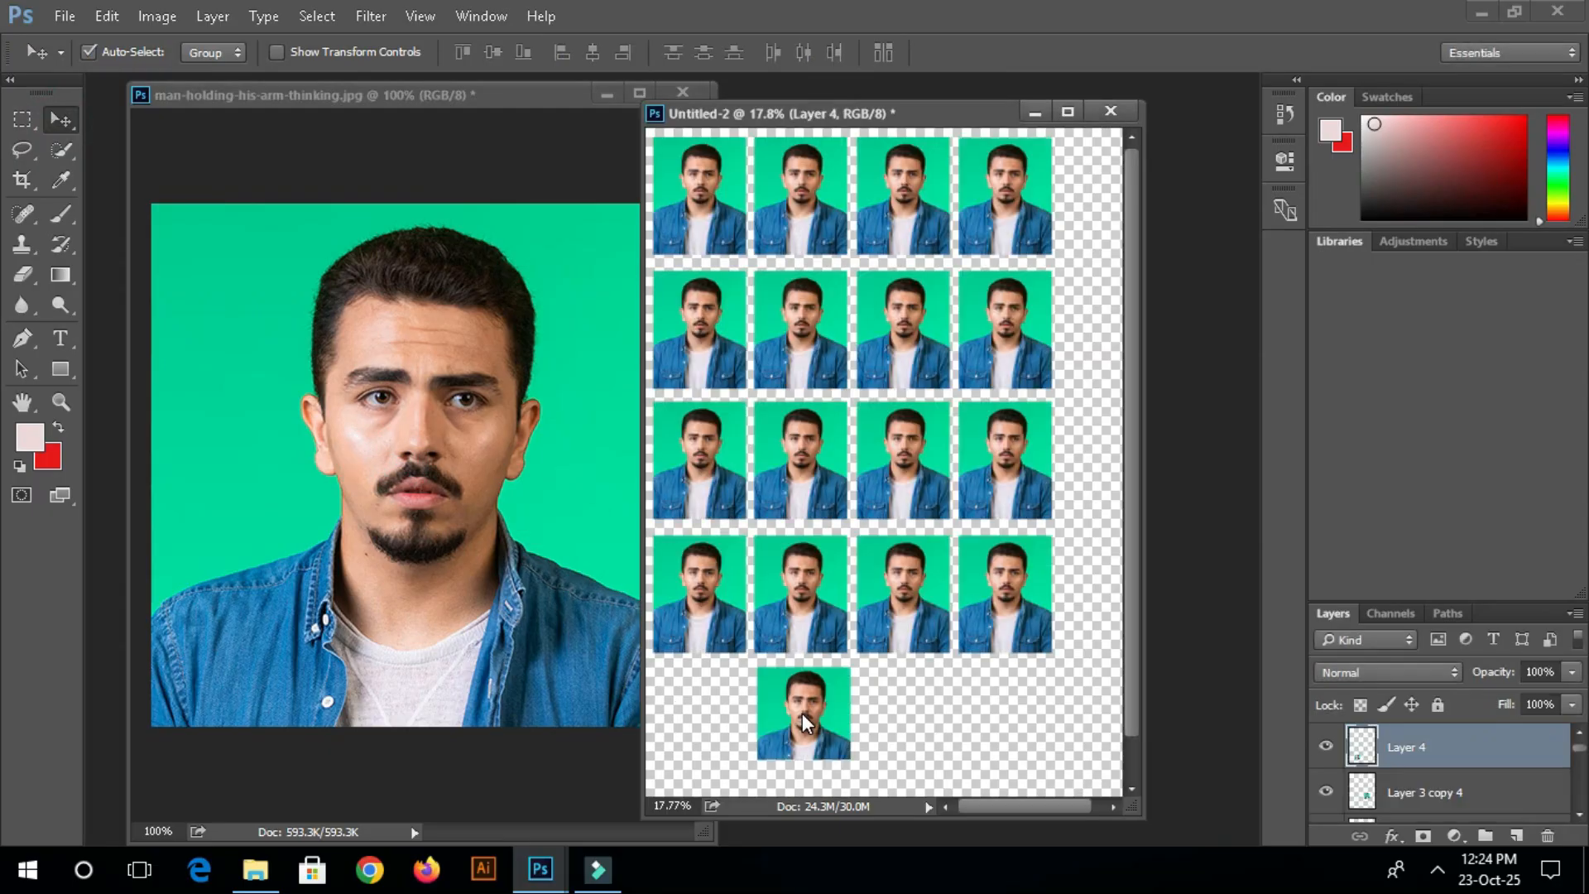
click(1068, 111)
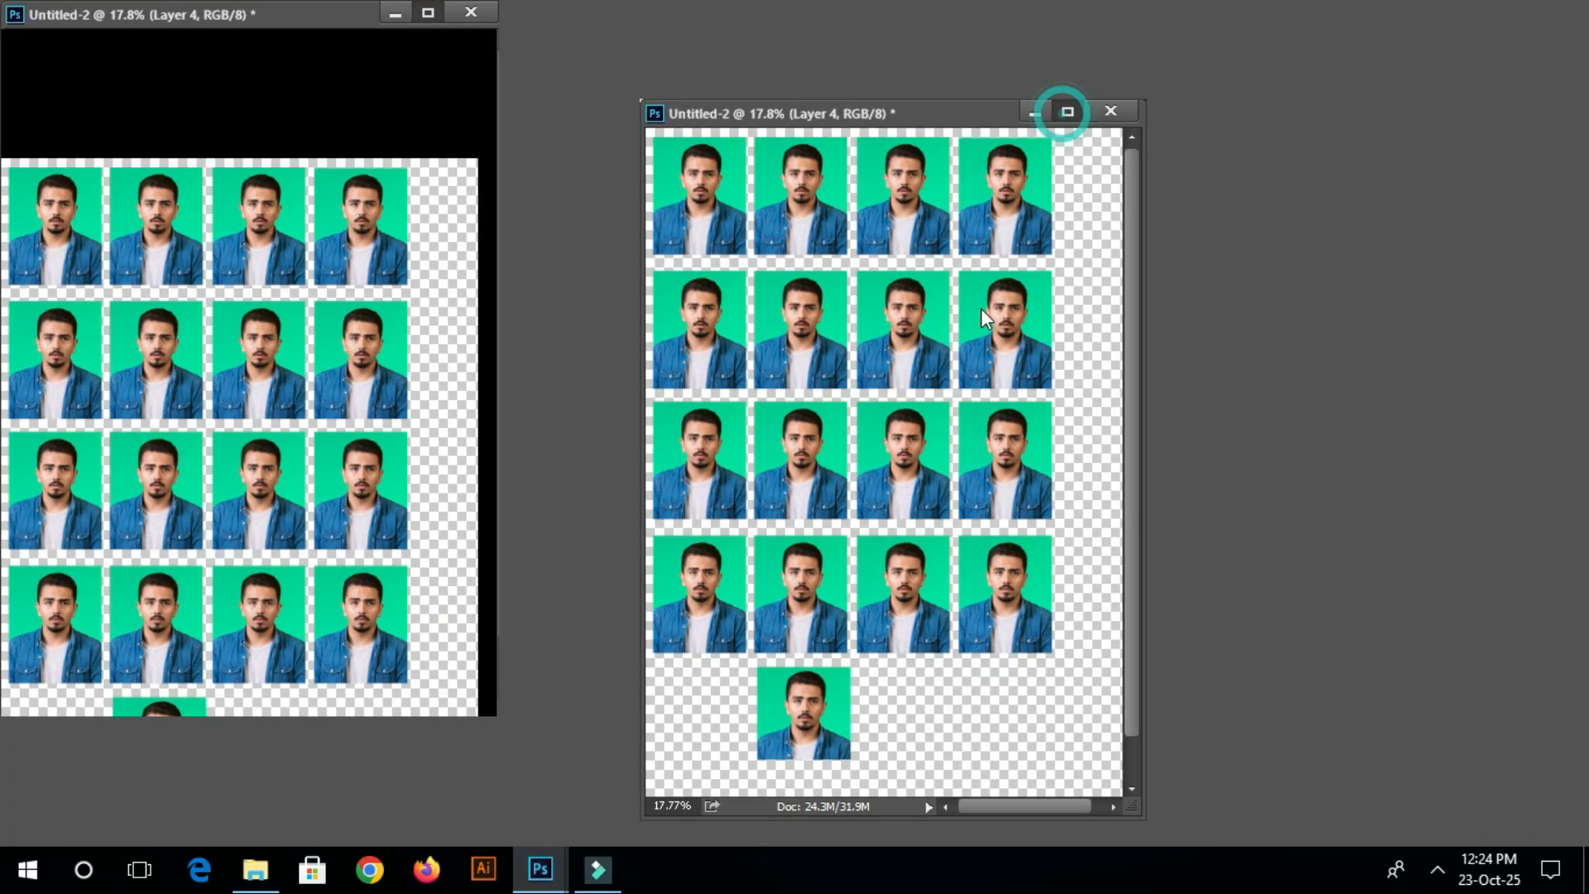
drag(693, 662, 583, 649)
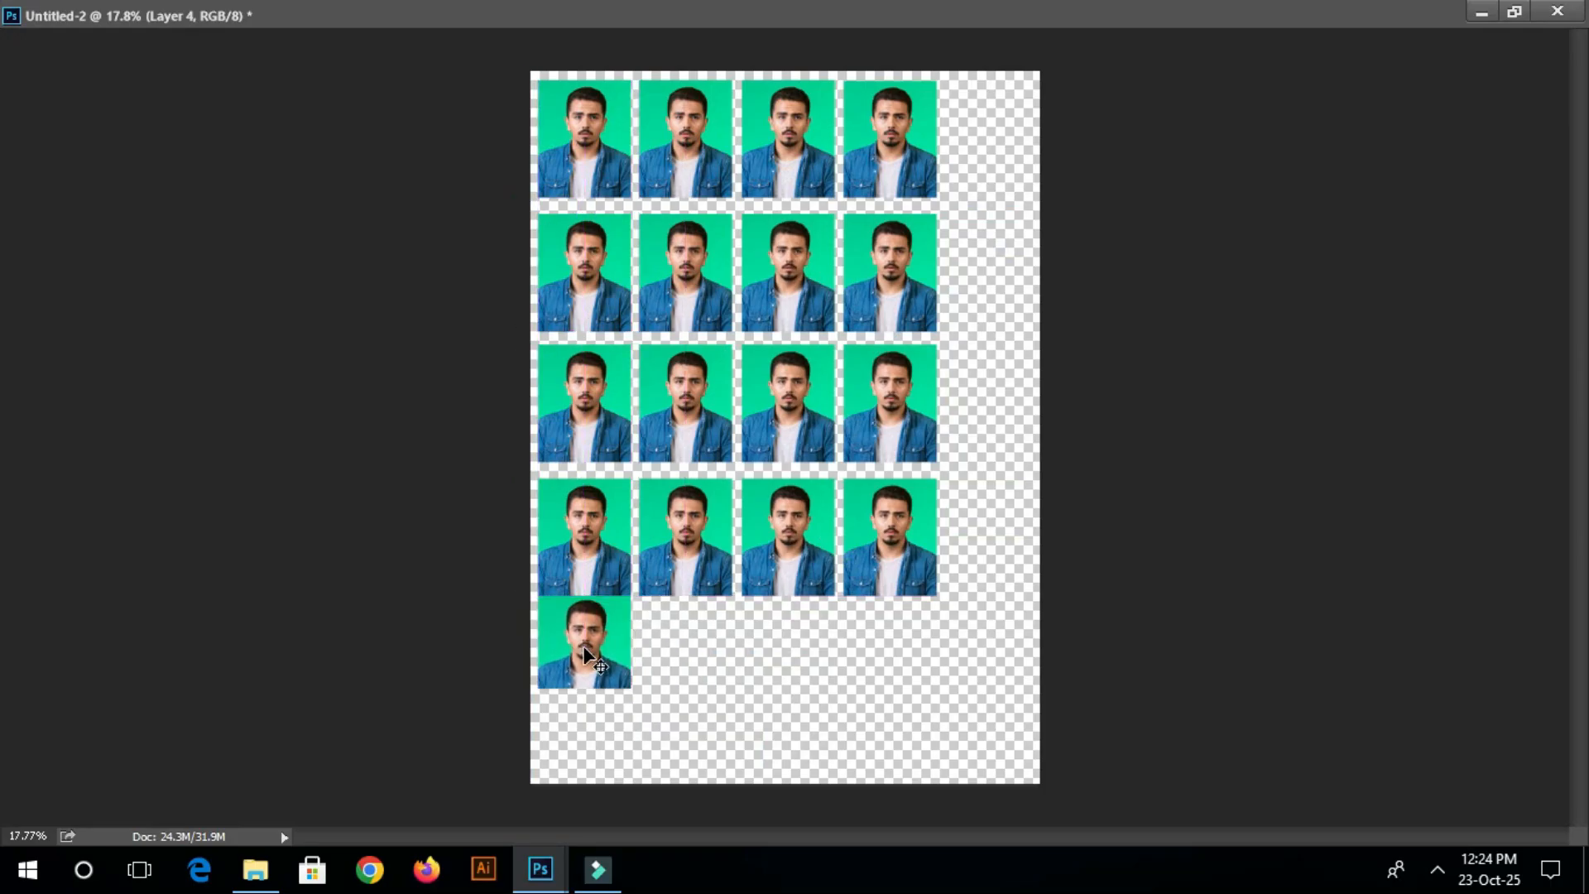
key(Down)
key(Down)
key(Down)
key(Down)
key(Down)
key(Down)
key(Down)
Step: Duplicate the square portrait to its right, and copy that pair to form a row of four square portraits
drag(583, 713, 704, 667)
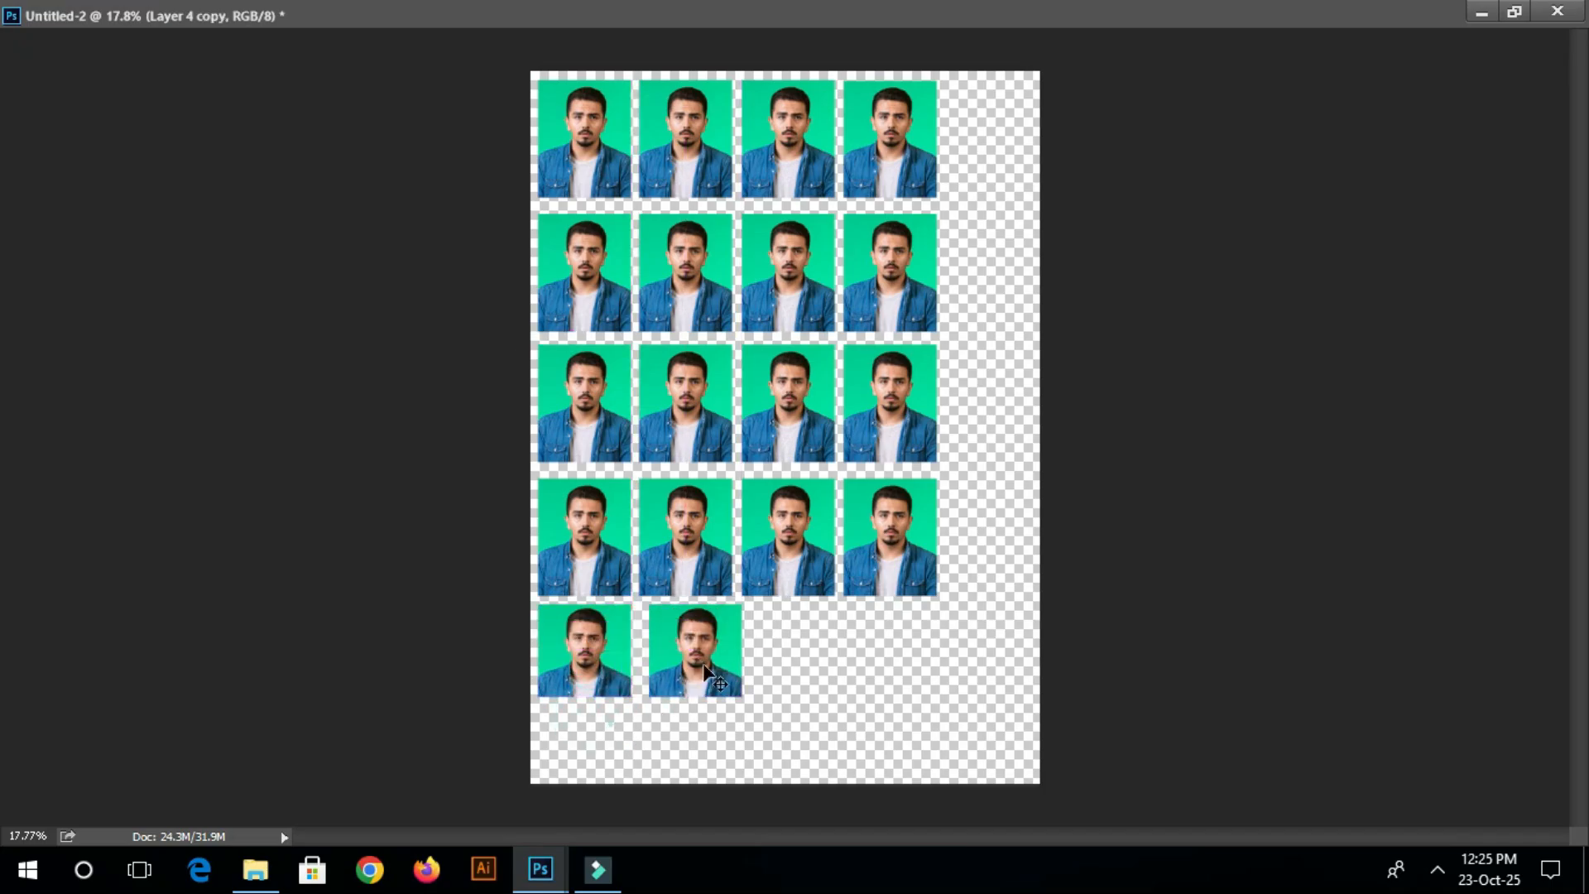
drag(834, 661, 608, 660)
drag(692, 659, 912, 658)
drag(599, 729, 900, 755)
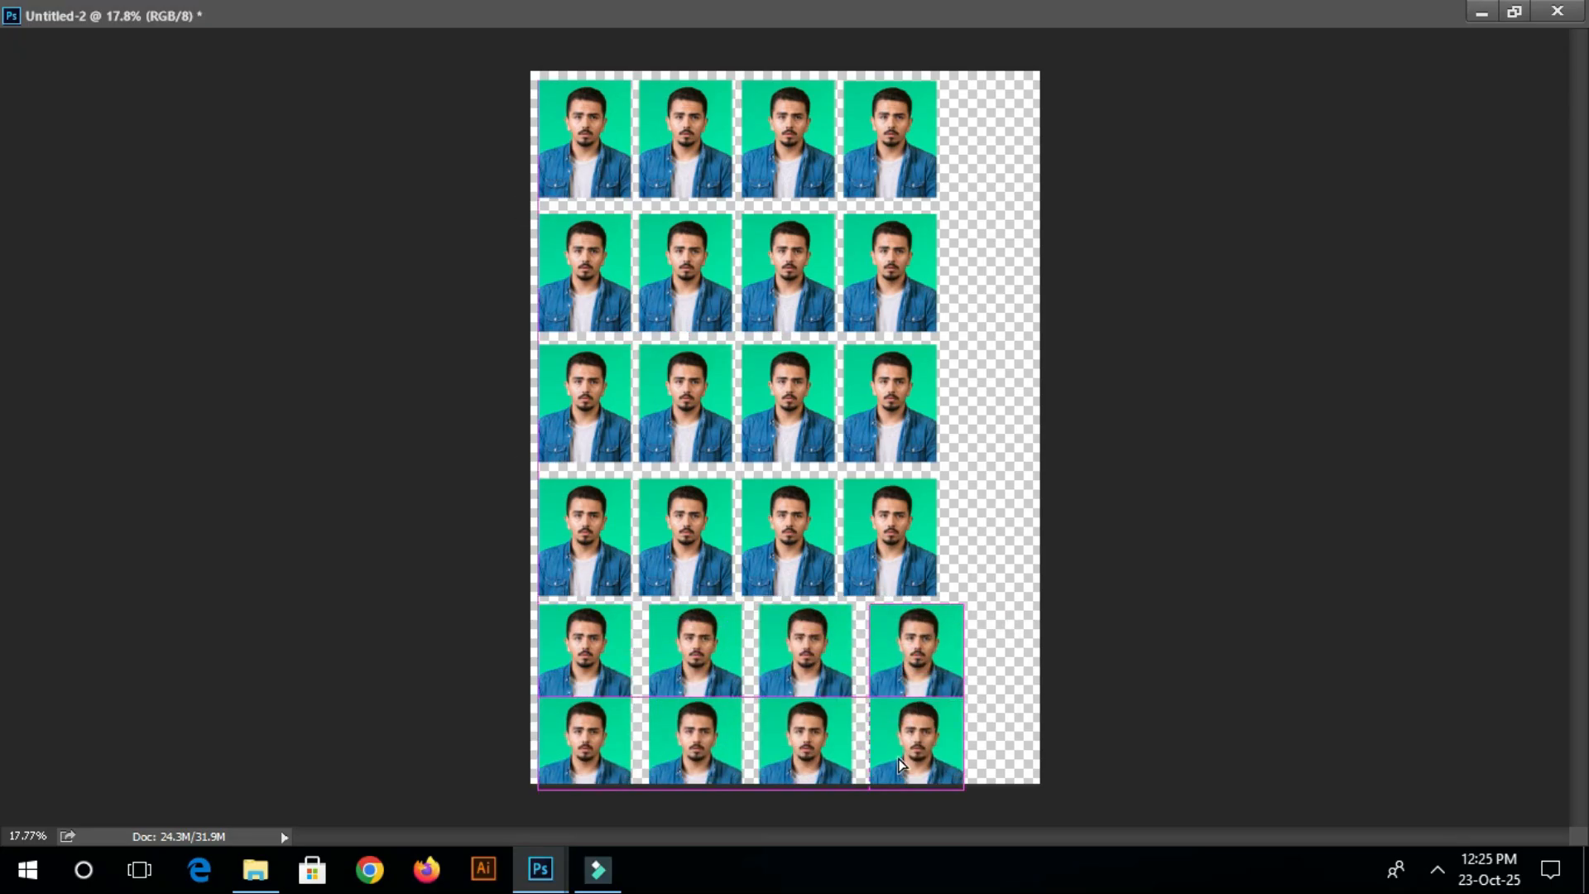
drag(1012, 739, 480, 762)
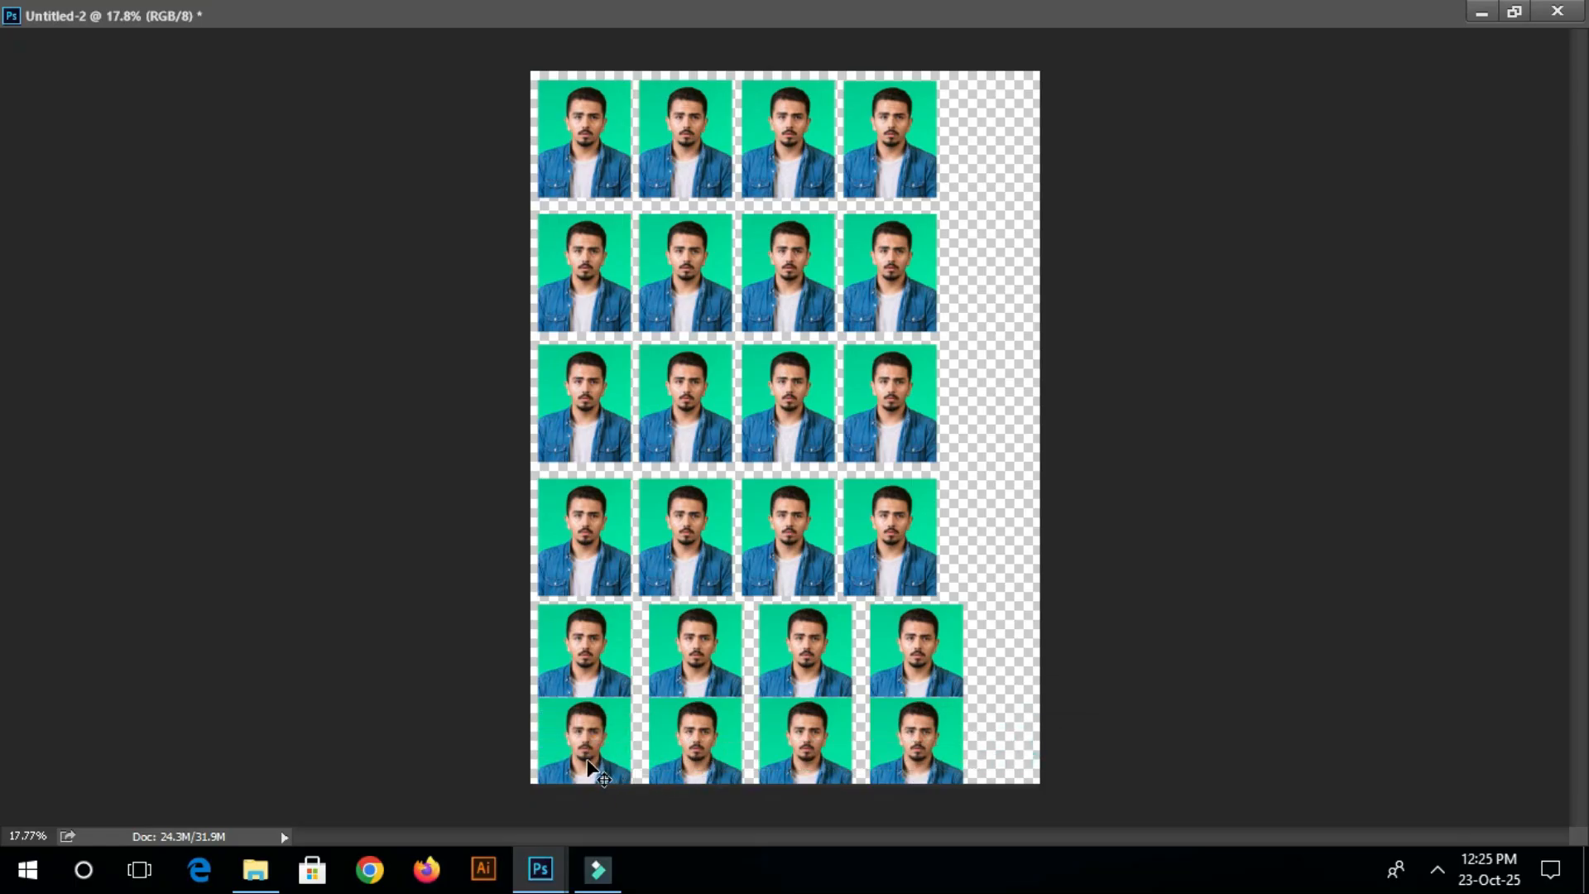
key(Delete)
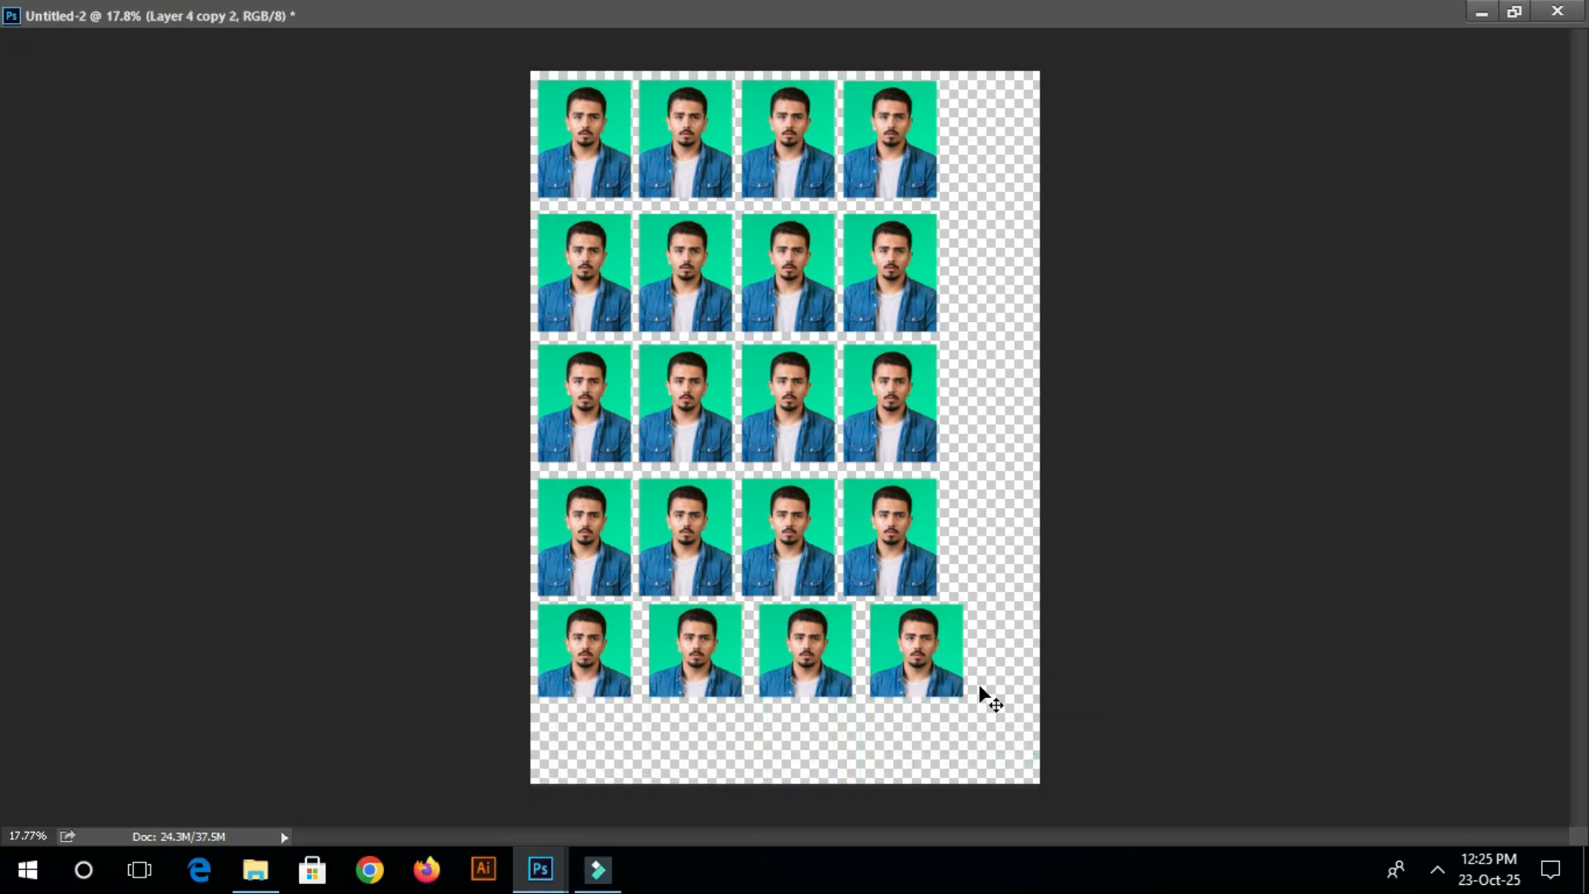
Step: Restore the floating document window and start closing the man-holding-his-arm-thinking.jpg document
click(1514, 13)
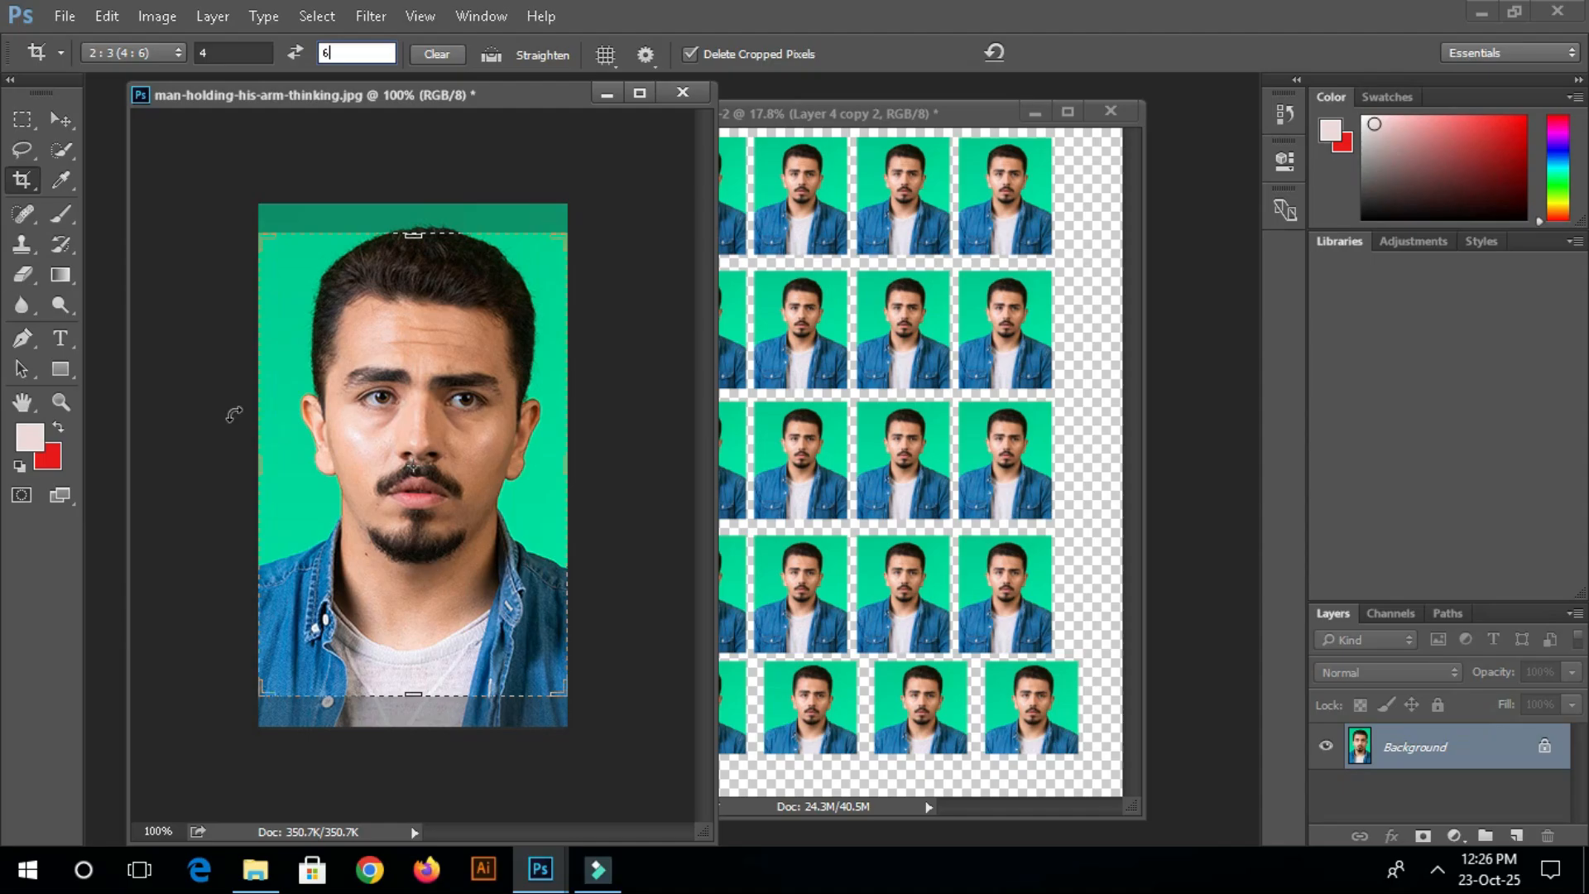
key(ctrl+w)
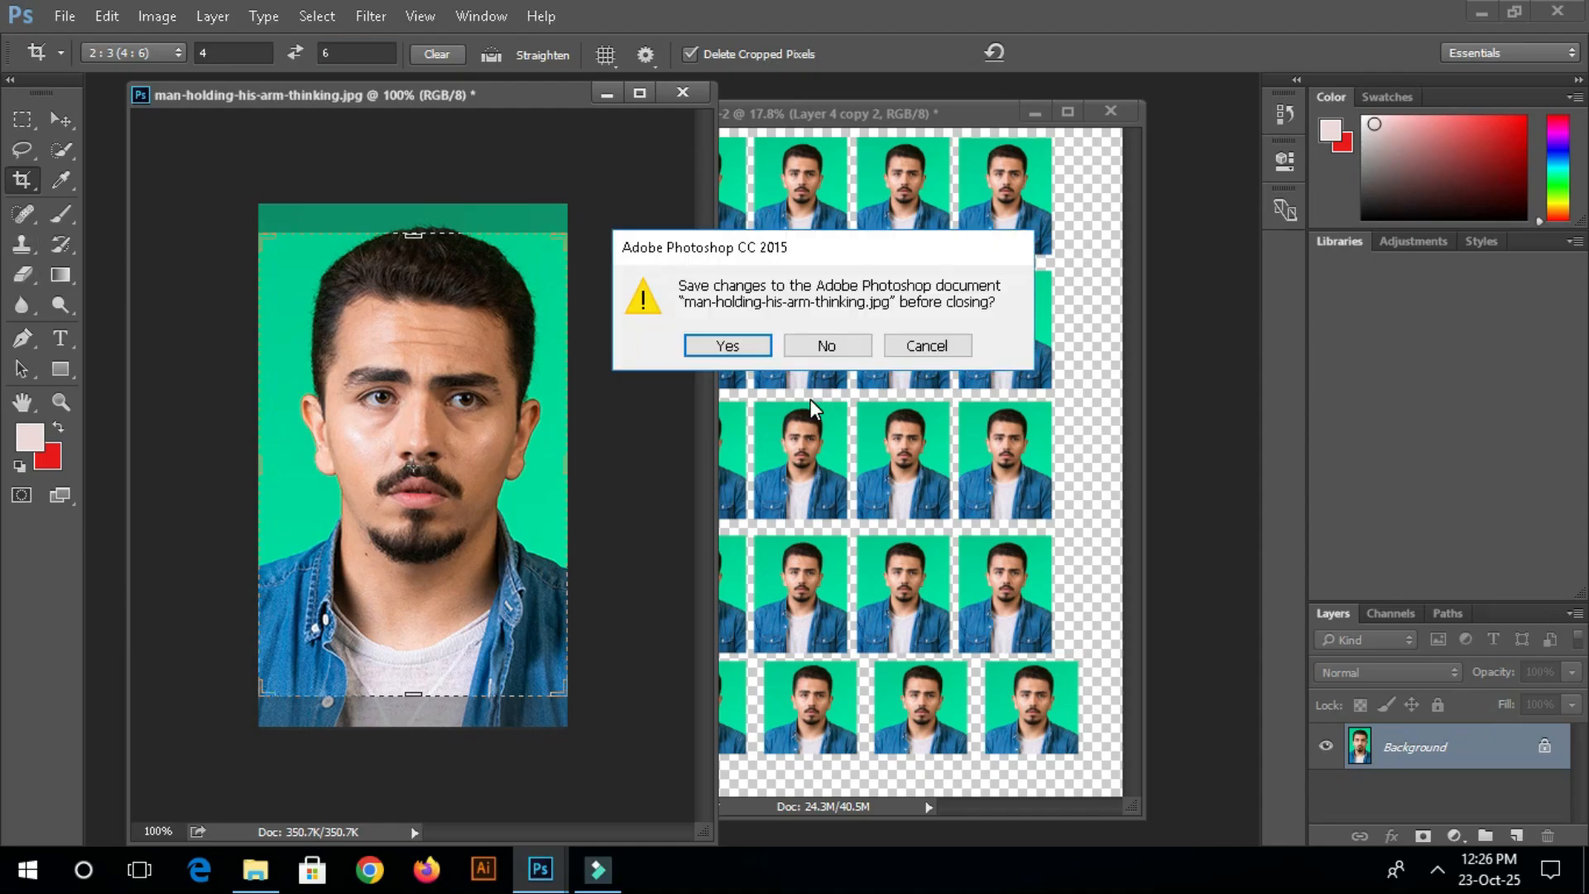